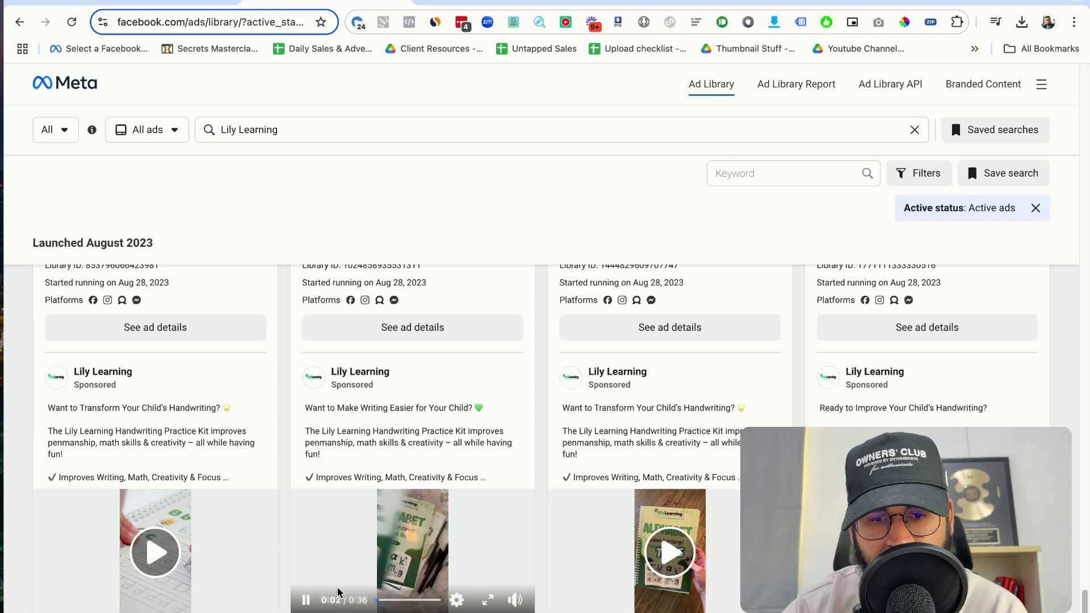
# Watch a handwriting kit video ad in full screen and review Lily Learning's August 2023 ads alongside its cursive kit product page
pyautogui.click(488, 603)
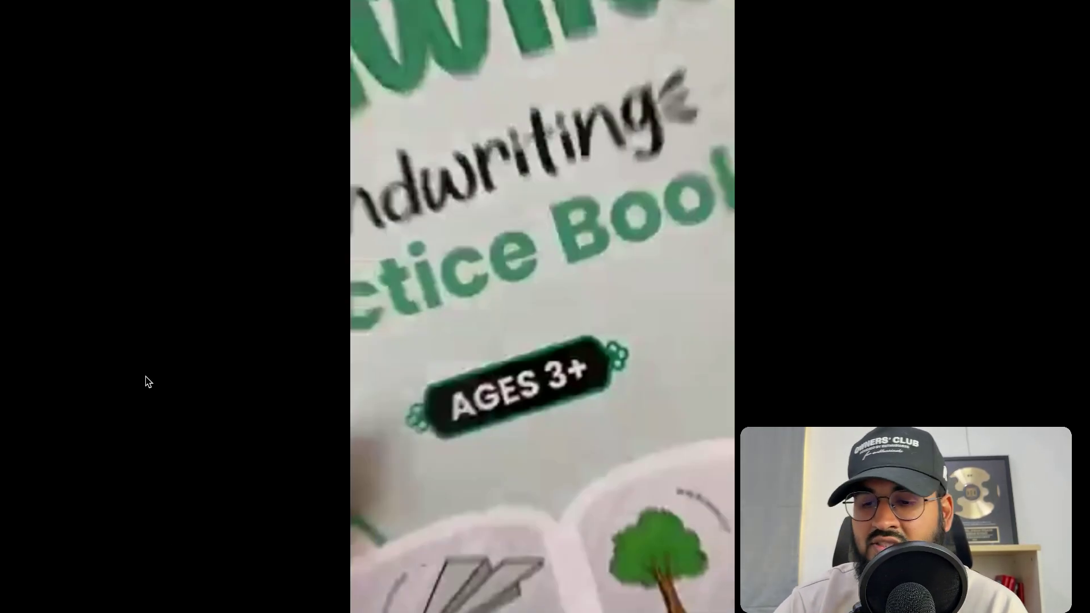
pyautogui.press('Escape')
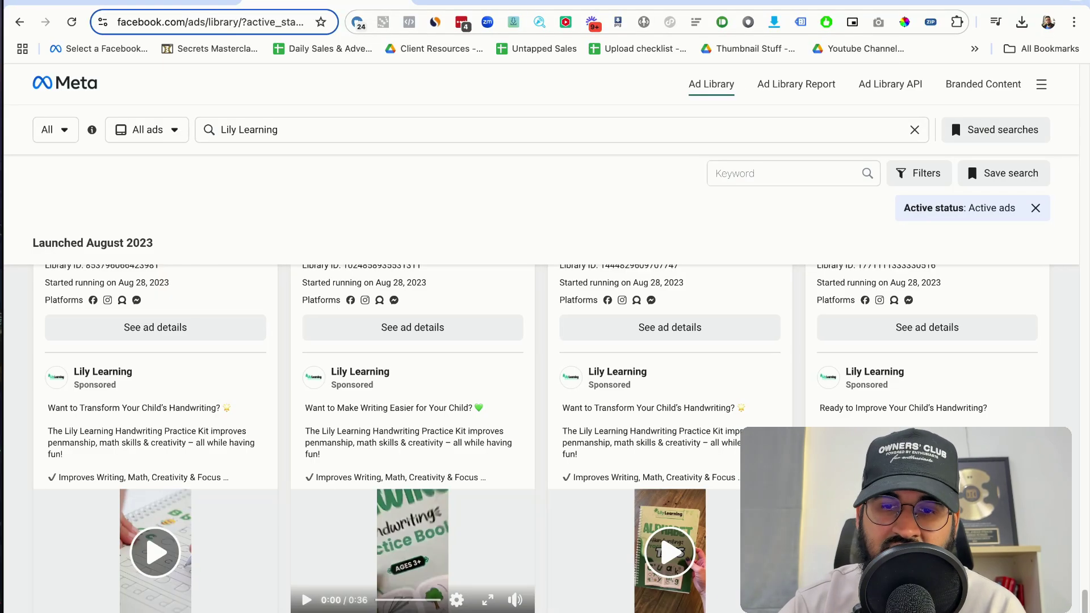
pyautogui.scroll(5, 534, 437)
pyautogui.scroll(1, 364, 545)
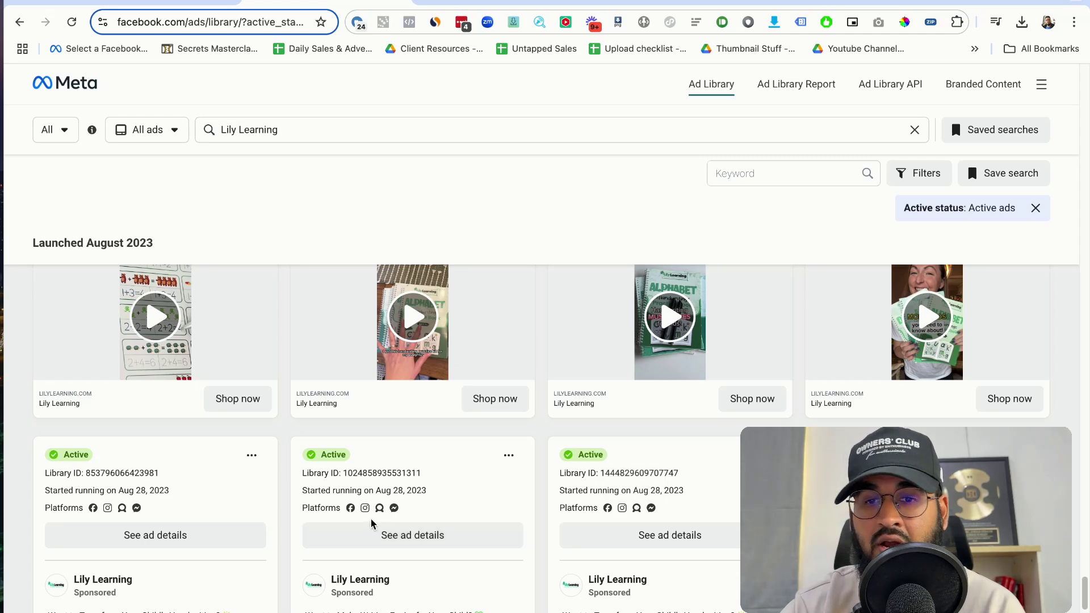
pyautogui.scroll(-10, 371, 523)
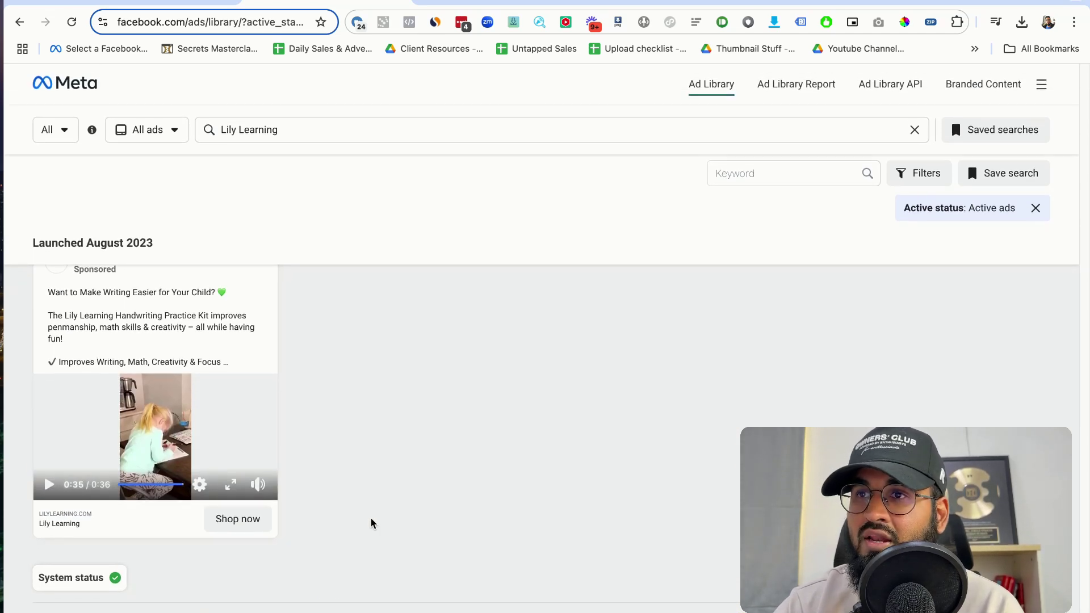
pyautogui.scroll(1, 371, 522)
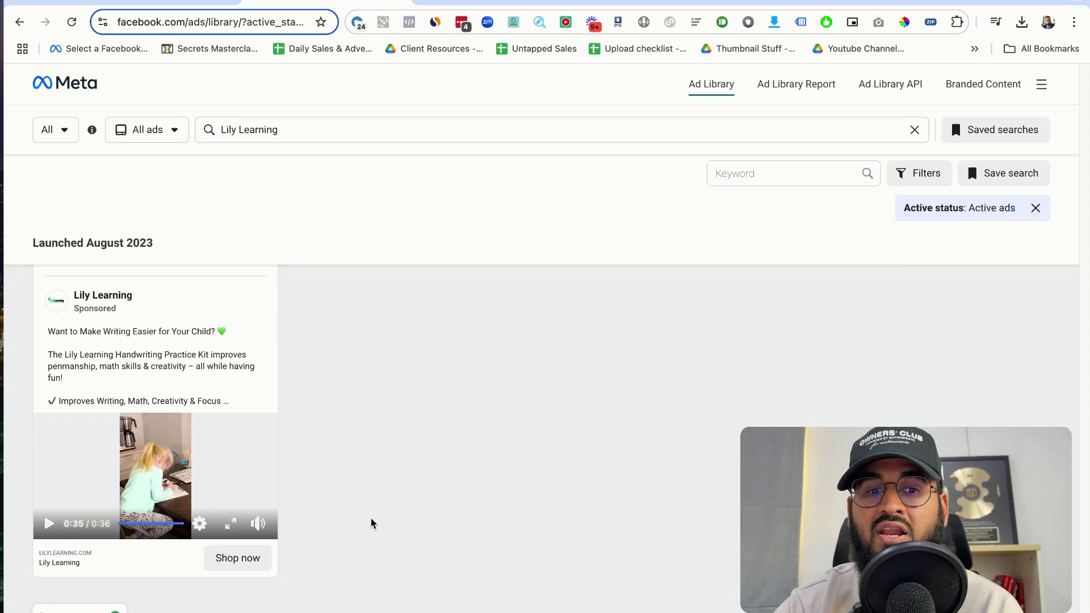
pyautogui.scroll(1, 372, 523)
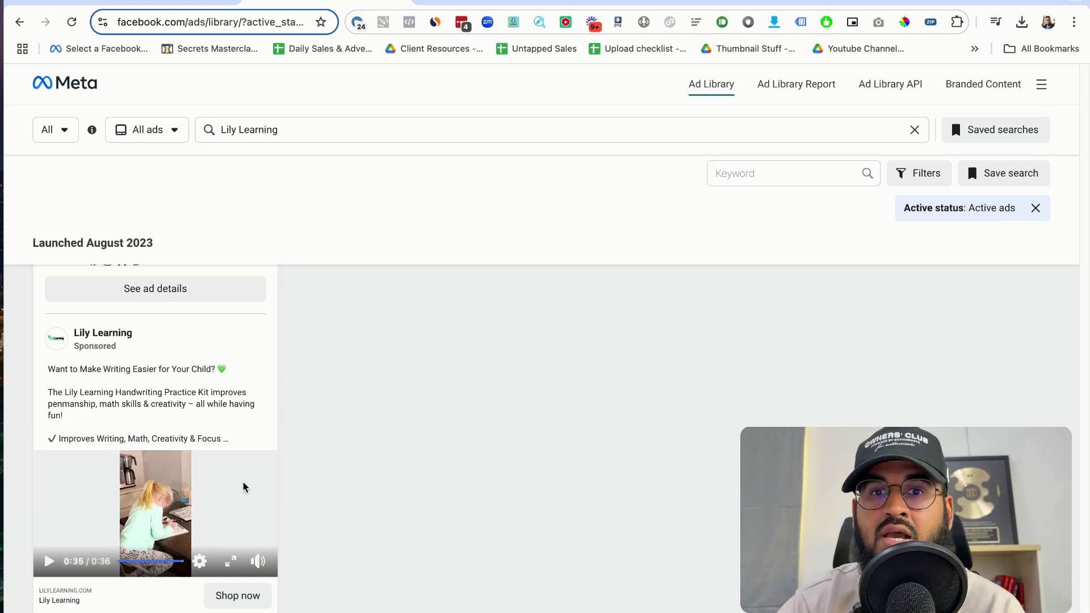
pyautogui.click(471, 8)
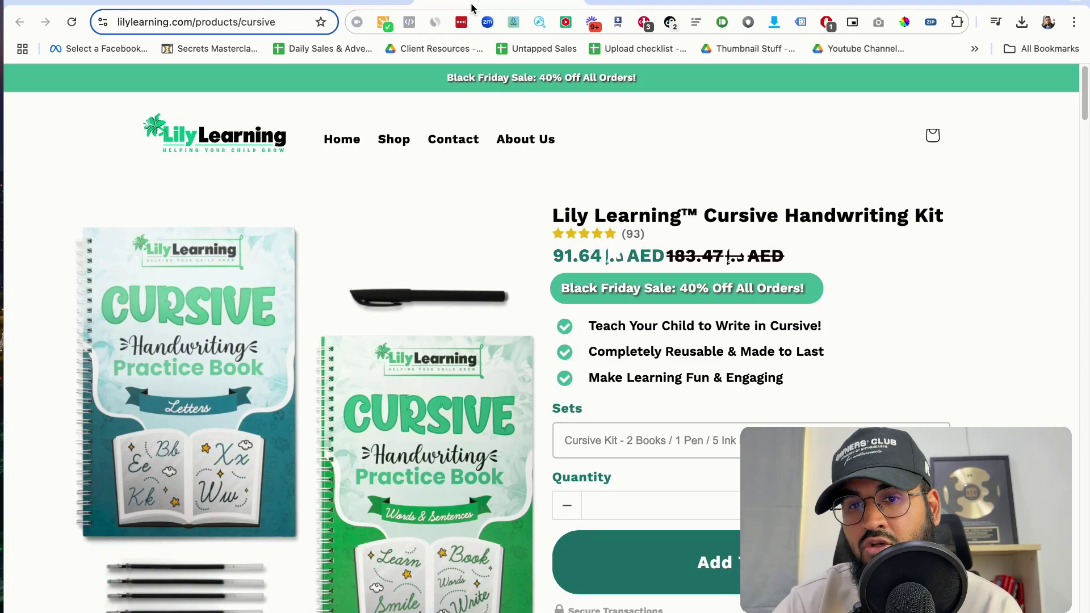
pyautogui.click(304, 7)
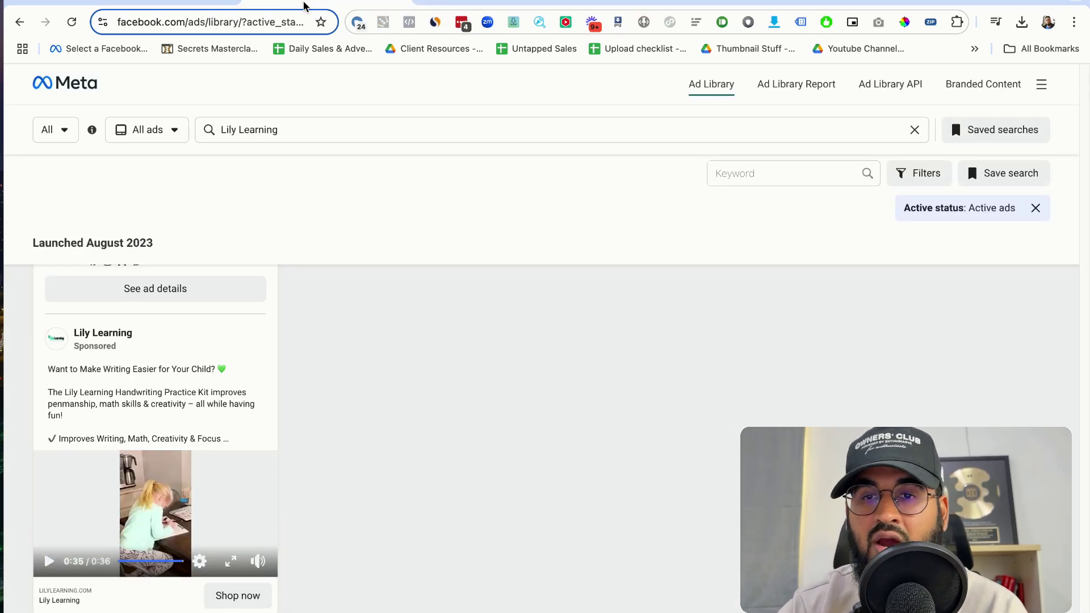
# Switch to the CursiveChamp funnel page, close its preview and look through the page in the Shopfunnels builder
pyautogui.click(686, 7)
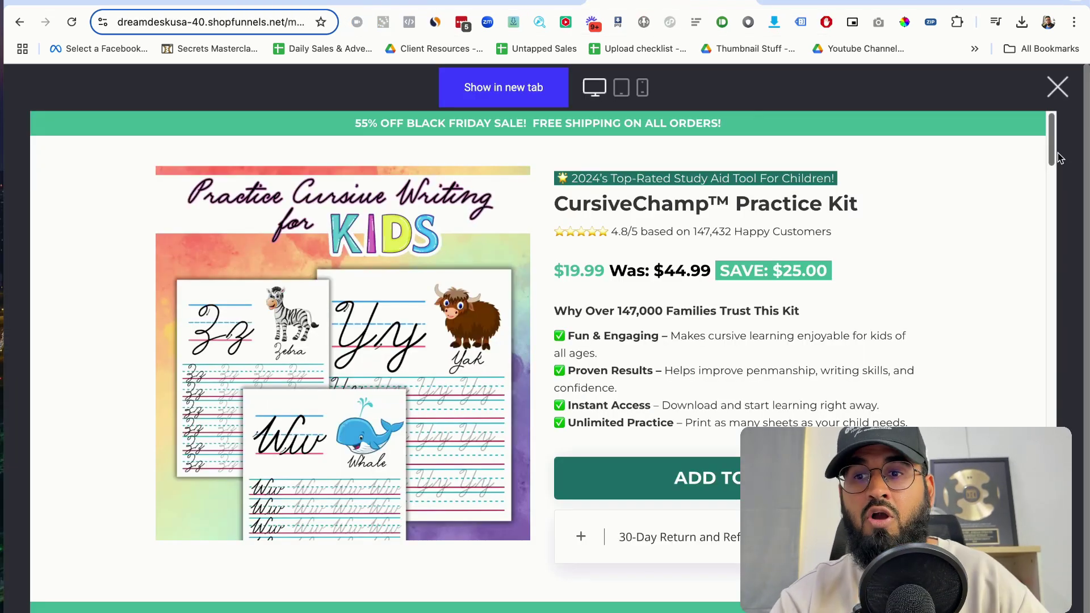
pyautogui.click(1059, 89)
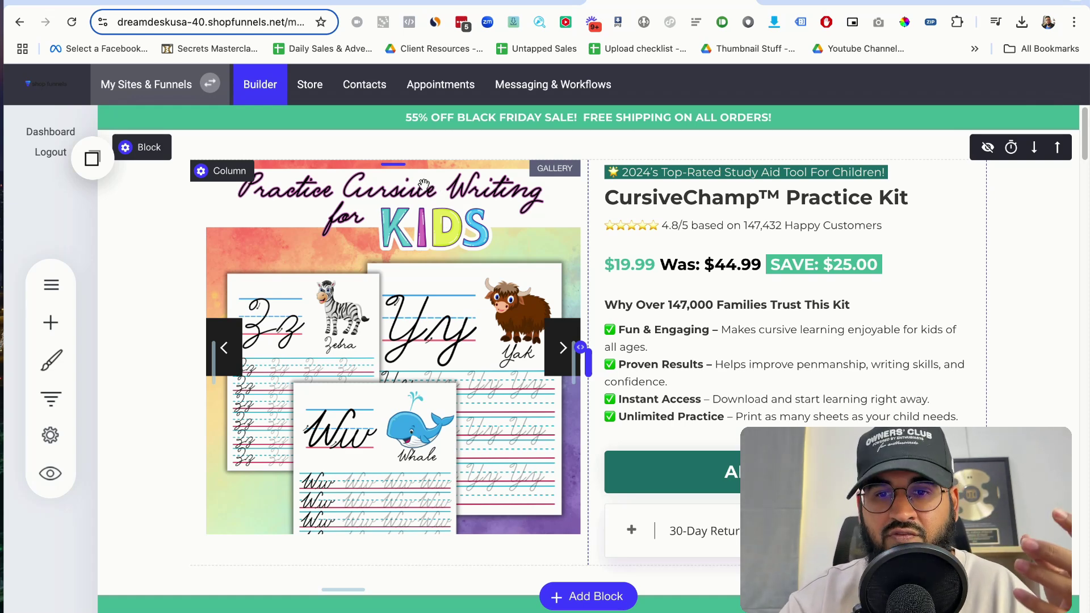
pyautogui.scroll(-10, 652, 392)
pyautogui.scroll(10, 653, 391)
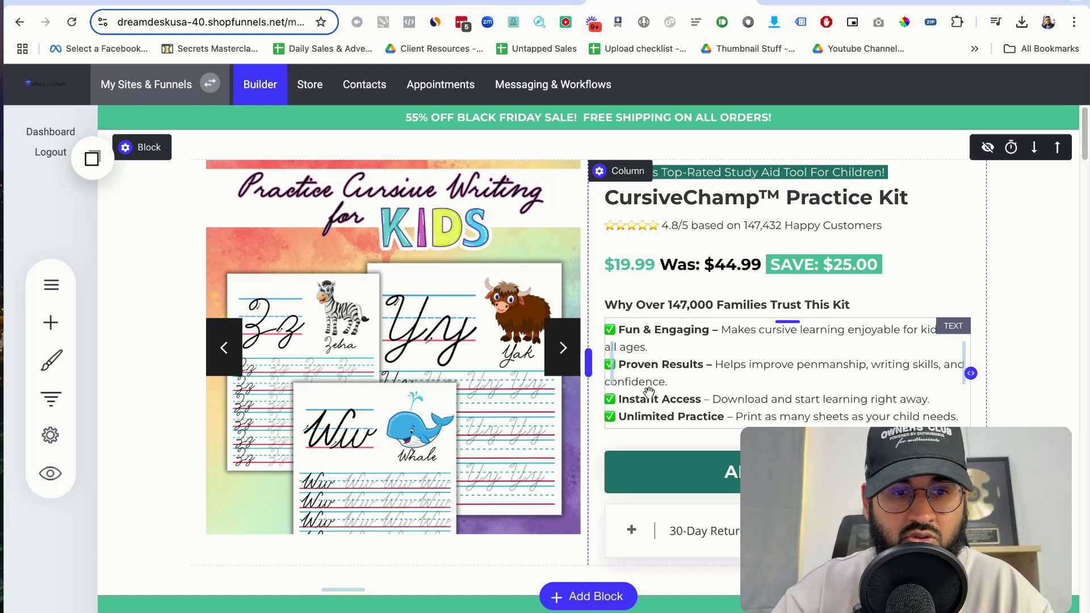
# Preview the CursiveChamp Practice Kit page in a new browser tab and show the next image of the product gallery
pyautogui.click(52, 473)
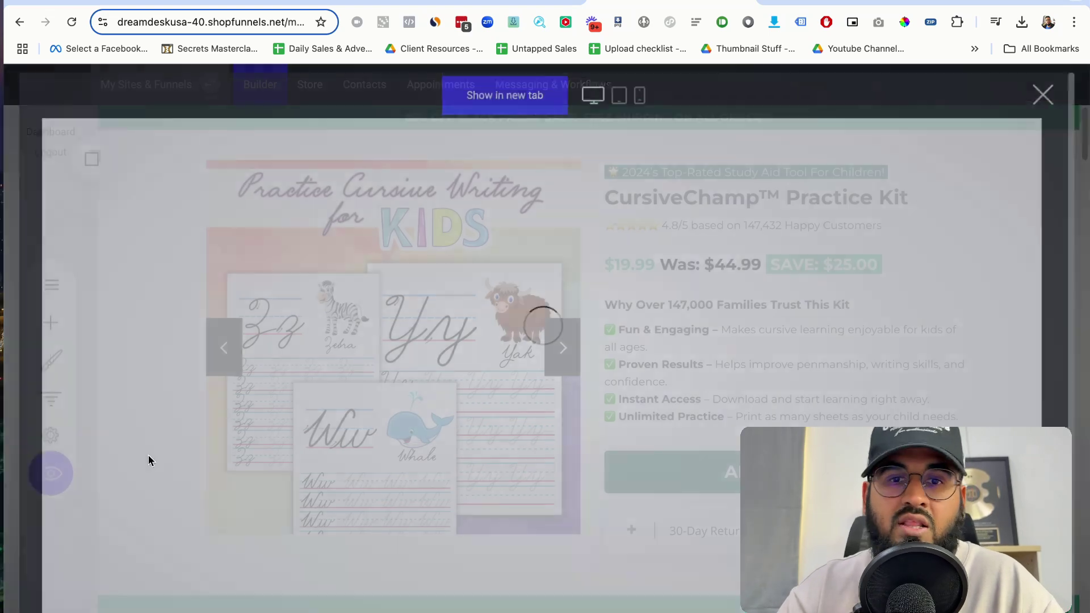
pyautogui.click(478, 95)
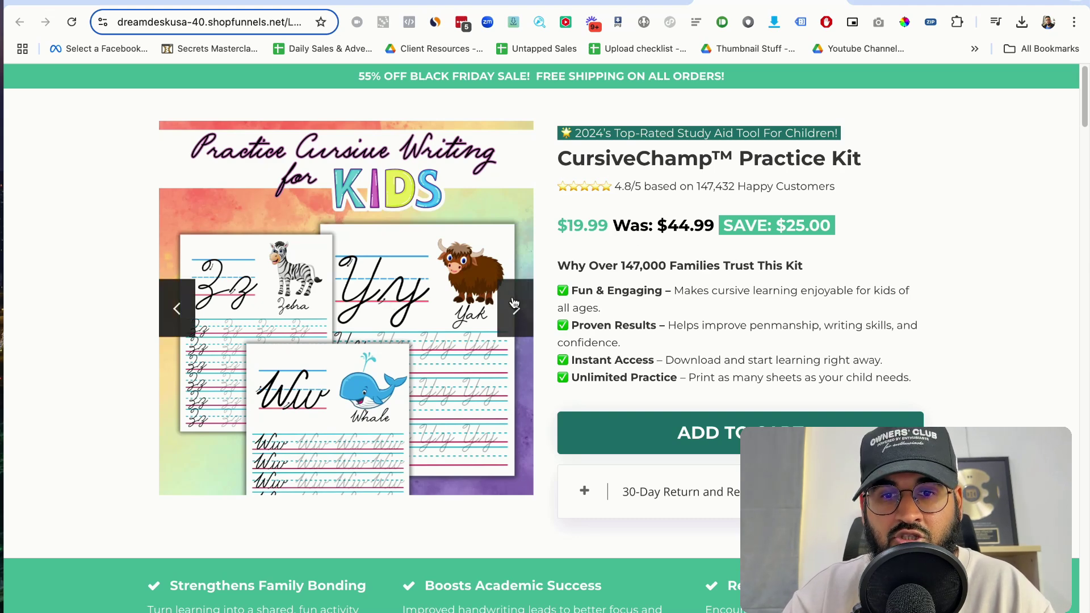
pyautogui.click(514, 304)
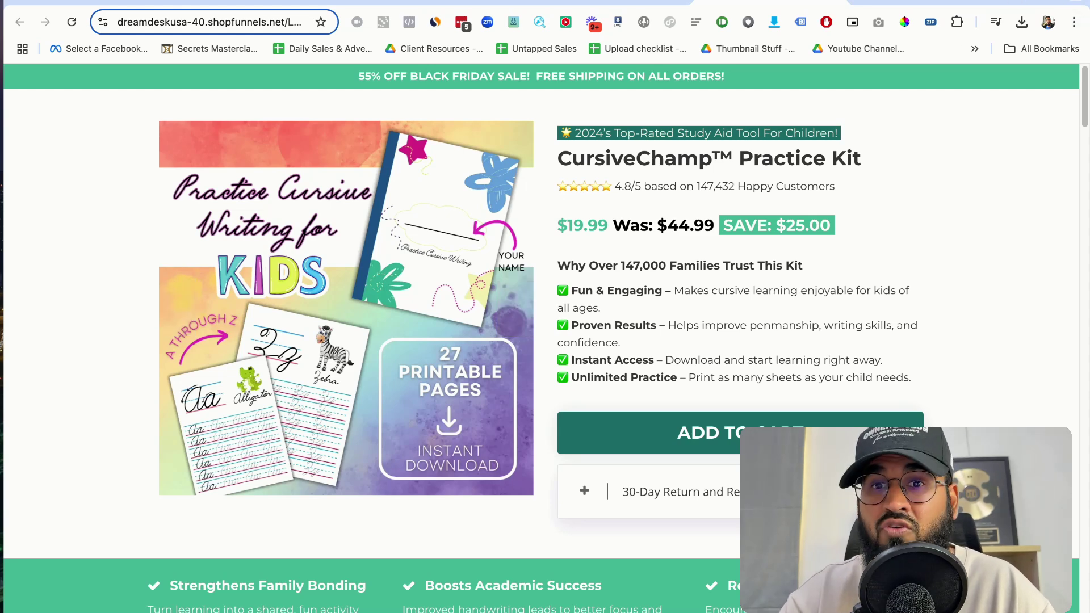
# Switch to the CursiveChamp Practice Kit document in Google Docs and open its PLR Printables Store supplier link
pyautogui.click(926, 5)
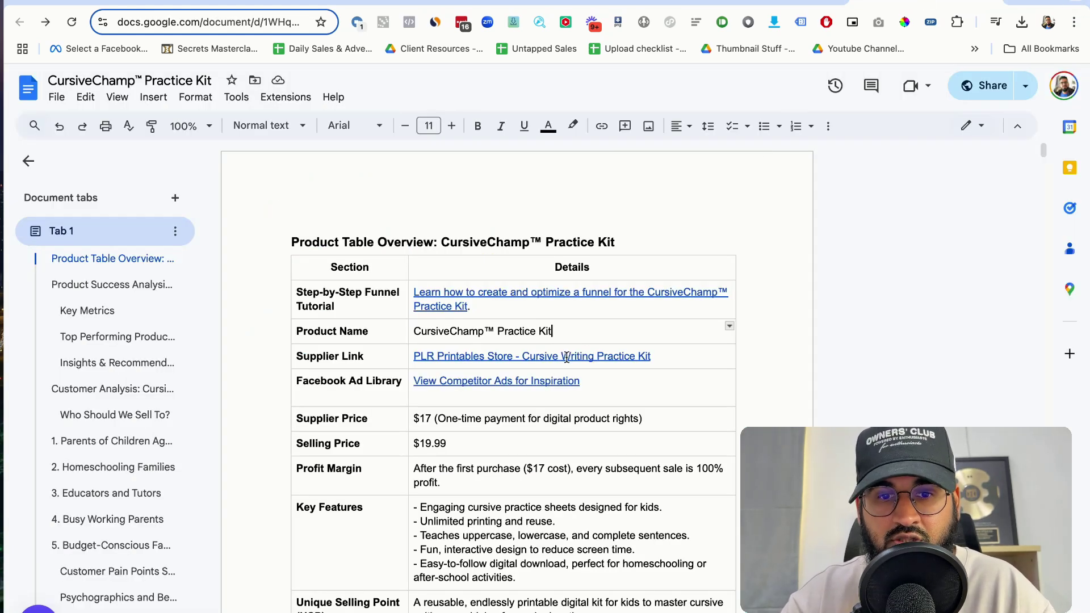
pyautogui.click(518, 358)
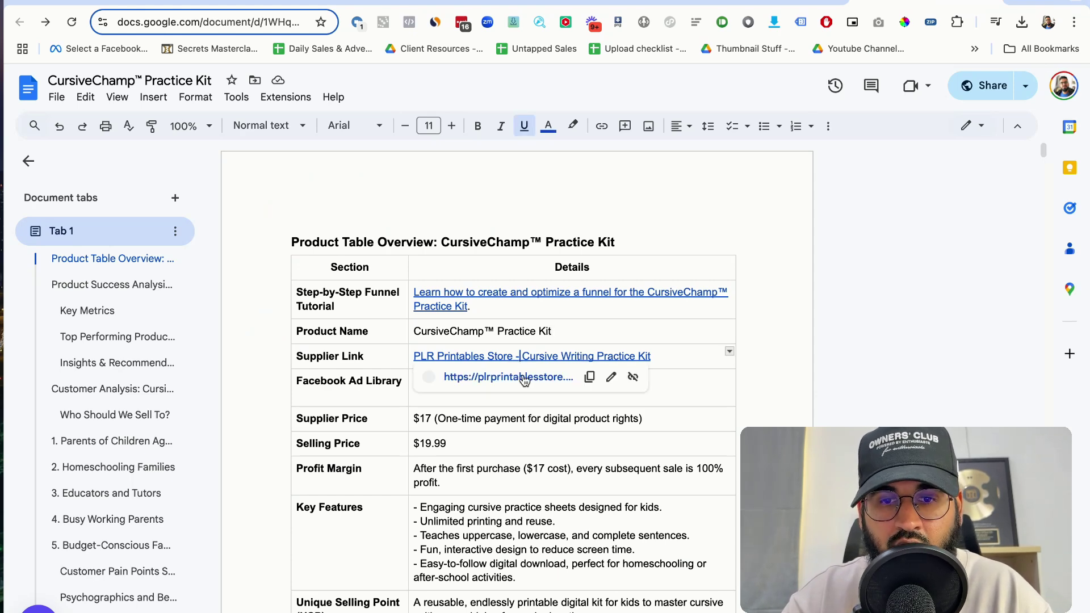
pyautogui.click(522, 372)
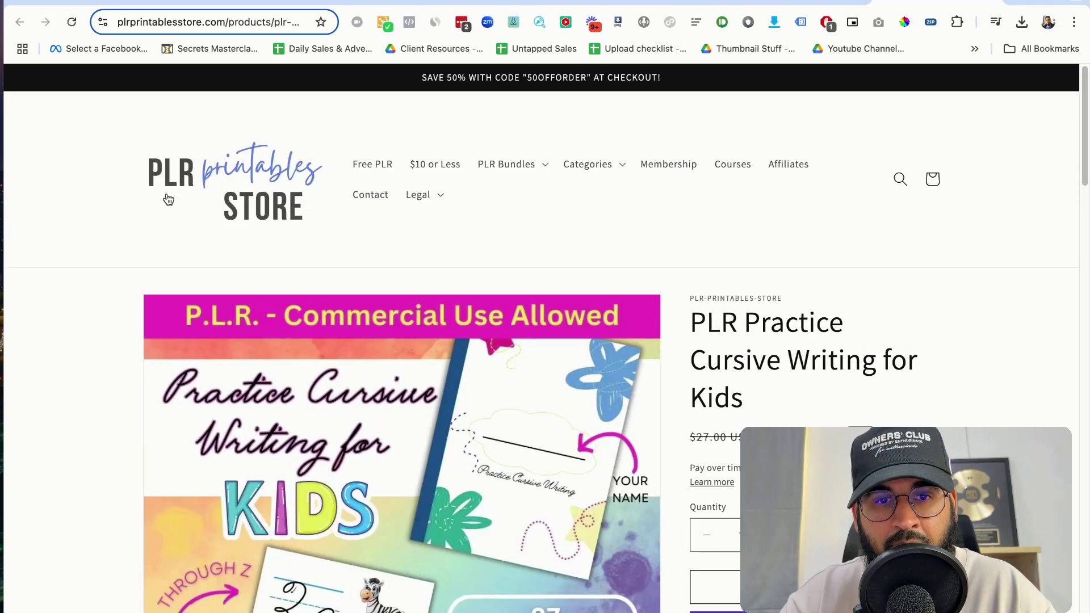
# Examine the supplier's PLR Practice Cursive Writing for Kids page, including its price, product images and description
pyautogui.scroll(-1, 683, 295)
pyautogui.scroll(-1, 682, 301)
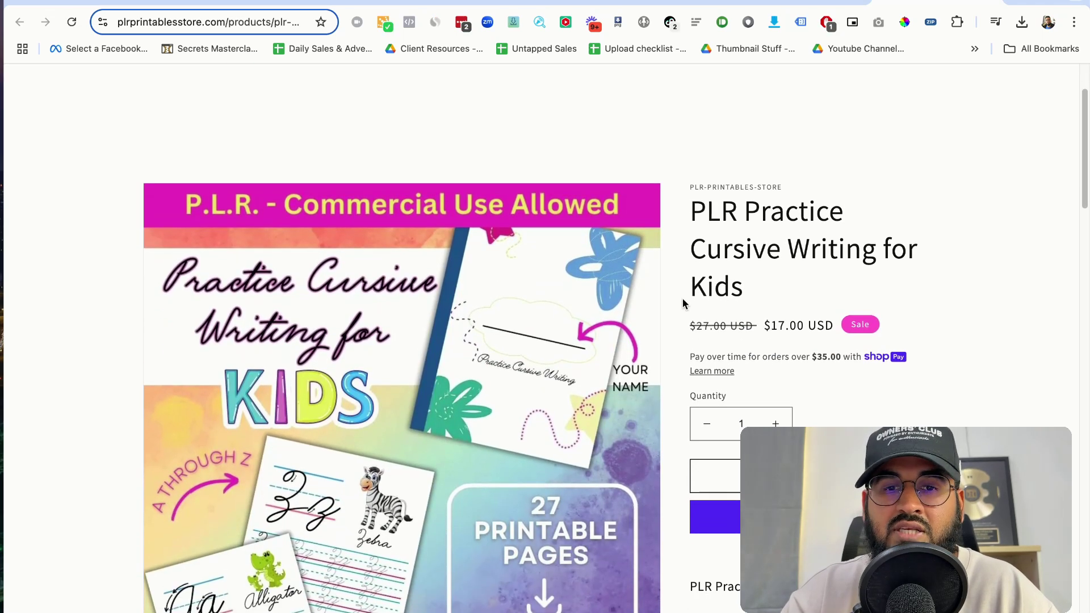
pyautogui.scroll(2, 682, 301)
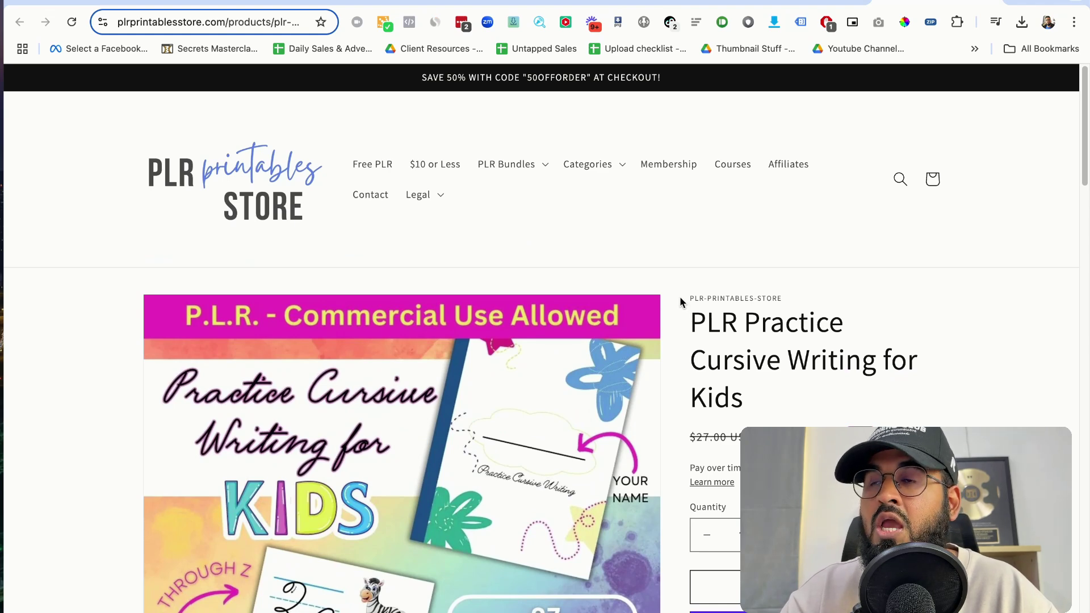
pyautogui.scroll(-2, 679, 296)
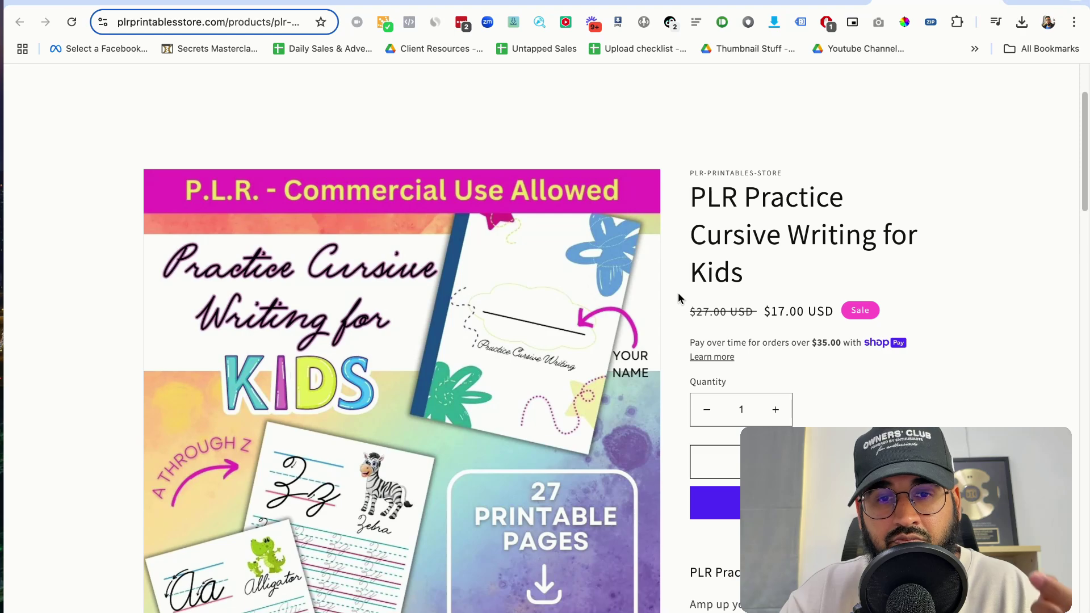
pyautogui.scroll(-2, 679, 296)
pyautogui.scroll(-4, 678, 295)
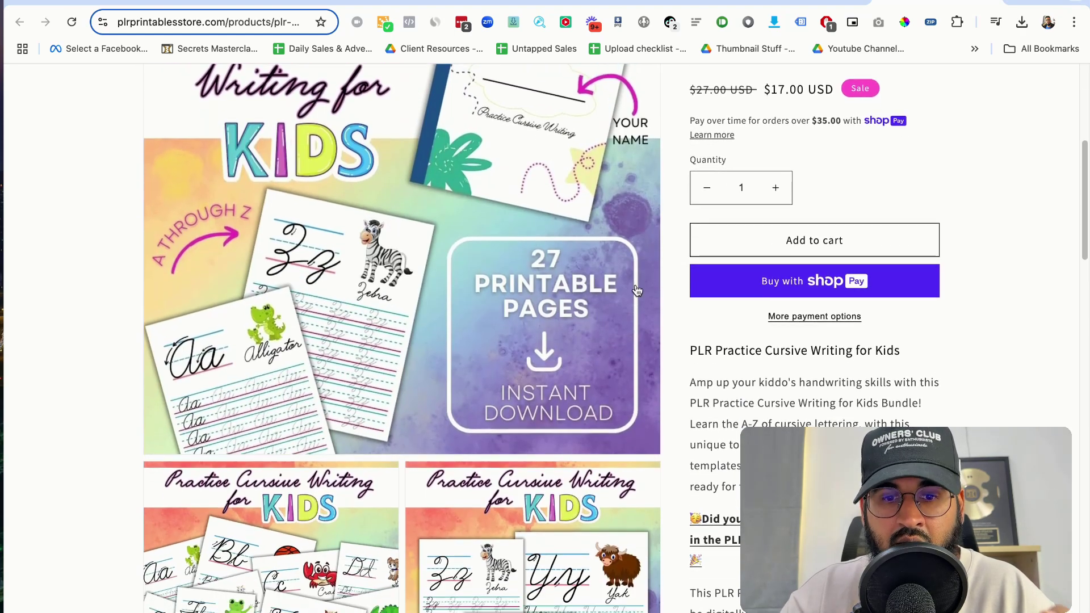
pyautogui.scroll(8, 676, 245)
pyautogui.scroll(-8, 675, 243)
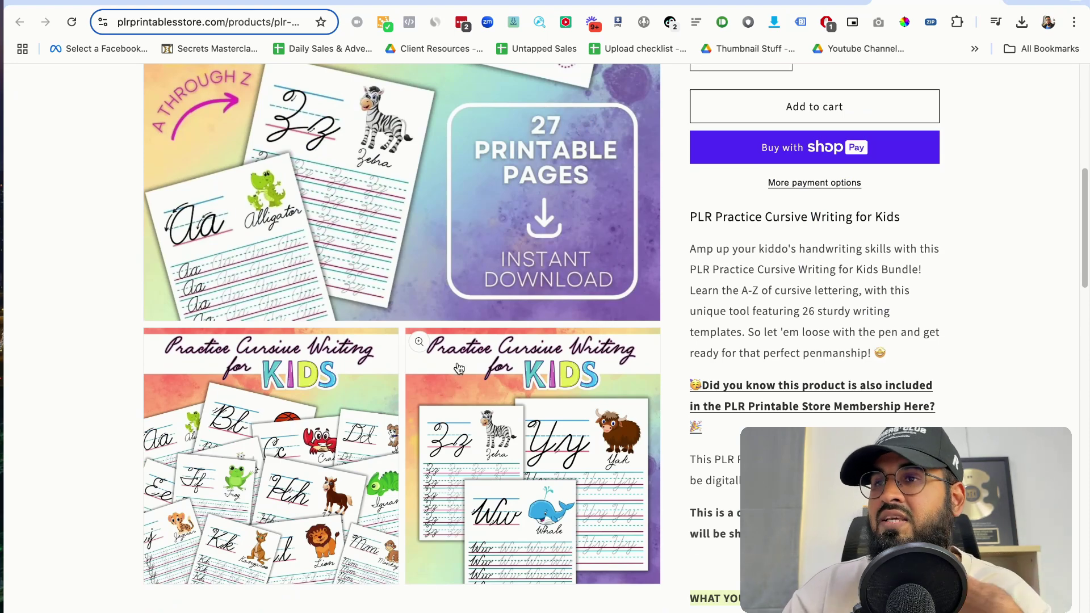
pyautogui.scroll(7, 460, 369)
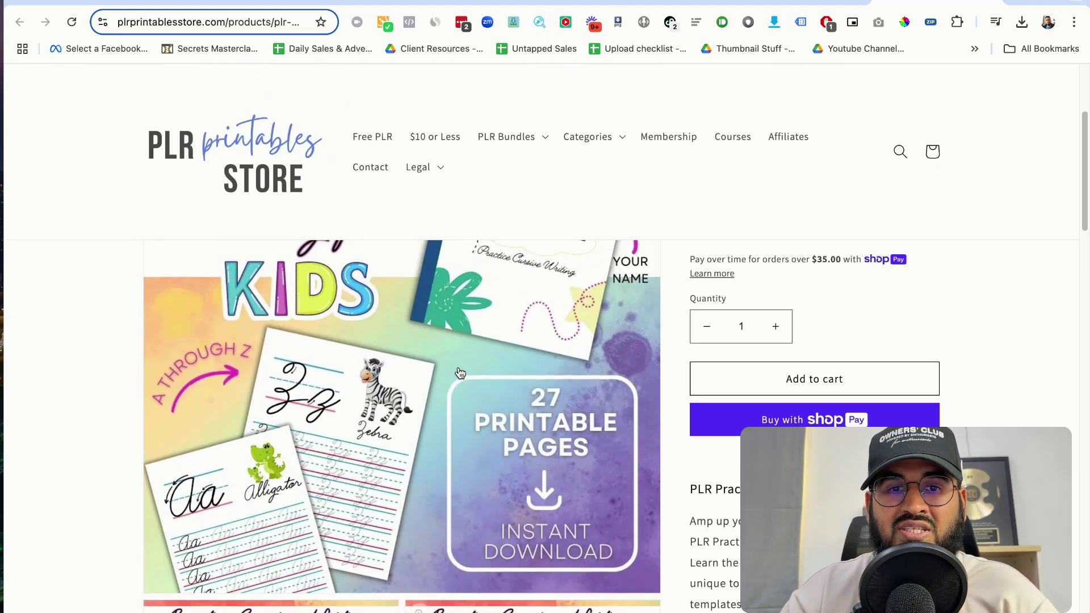
pyautogui.scroll(2, 472, 372)
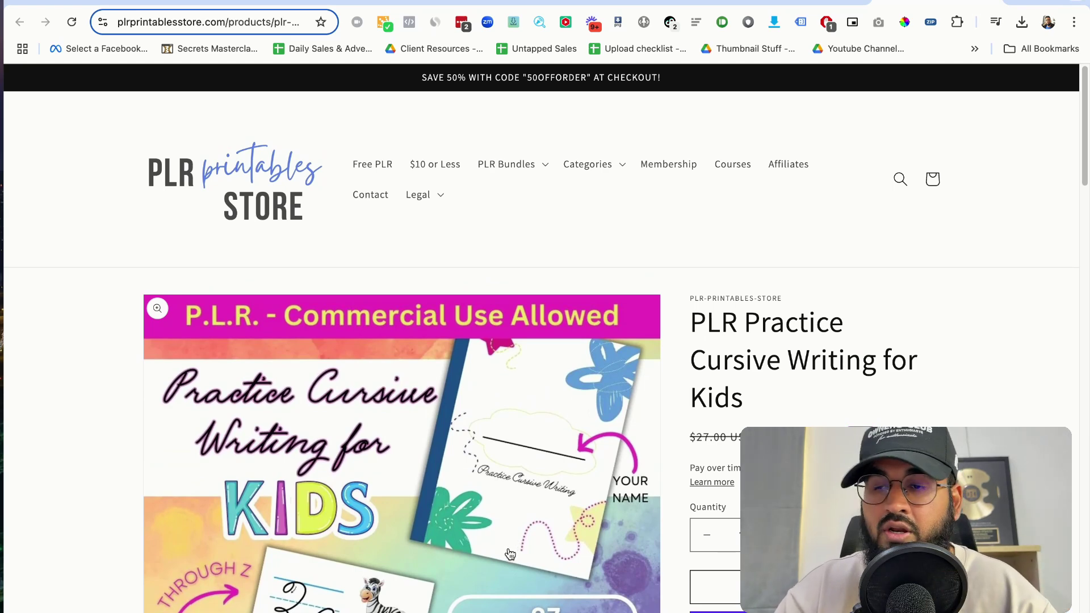
pyautogui.scroll(-4, 510, 553)
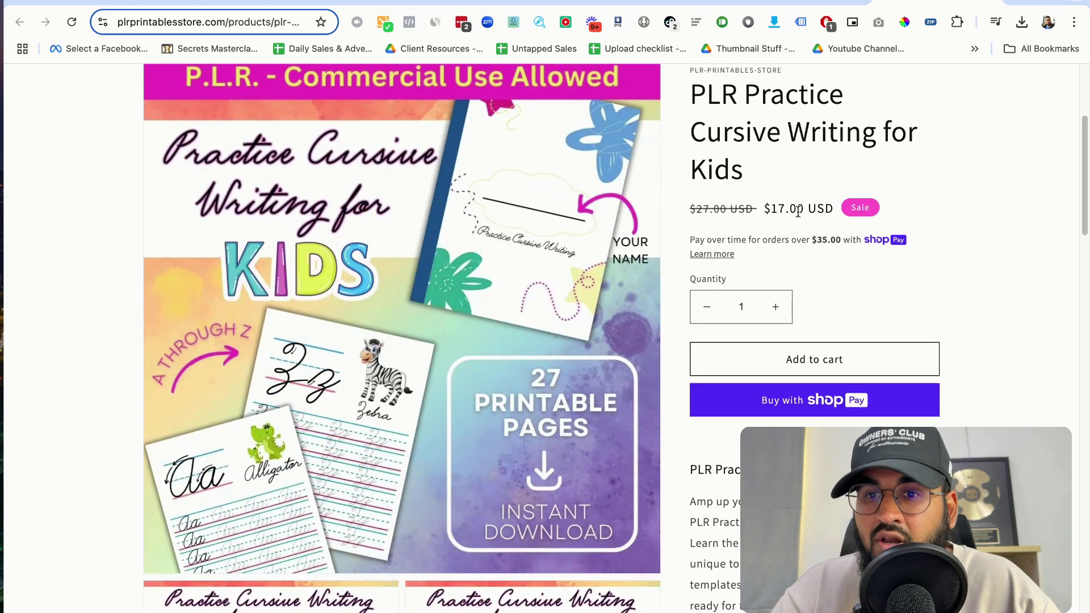
pyautogui.scroll(-5, 644, 278)
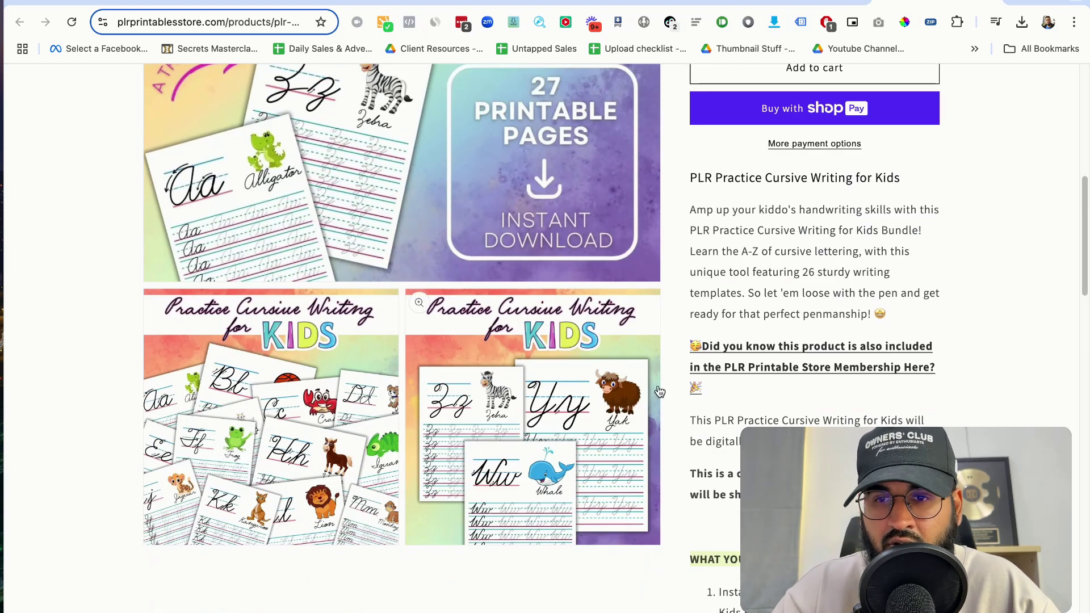
pyautogui.scroll(3, 656, 396)
pyautogui.scroll(5, 656, 396)
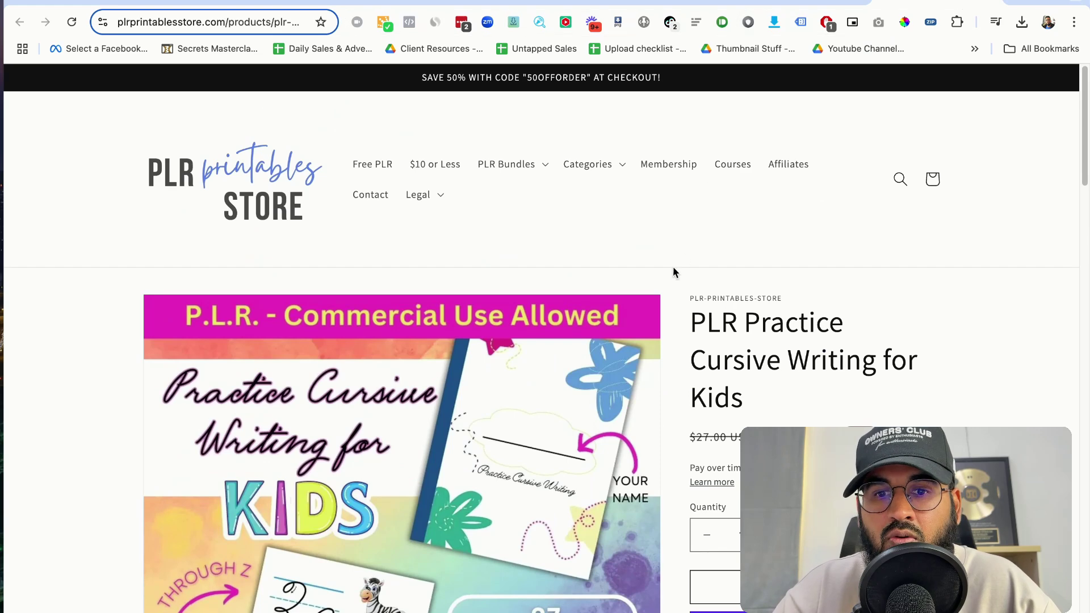
pyautogui.scroll(-2, 673, 265)
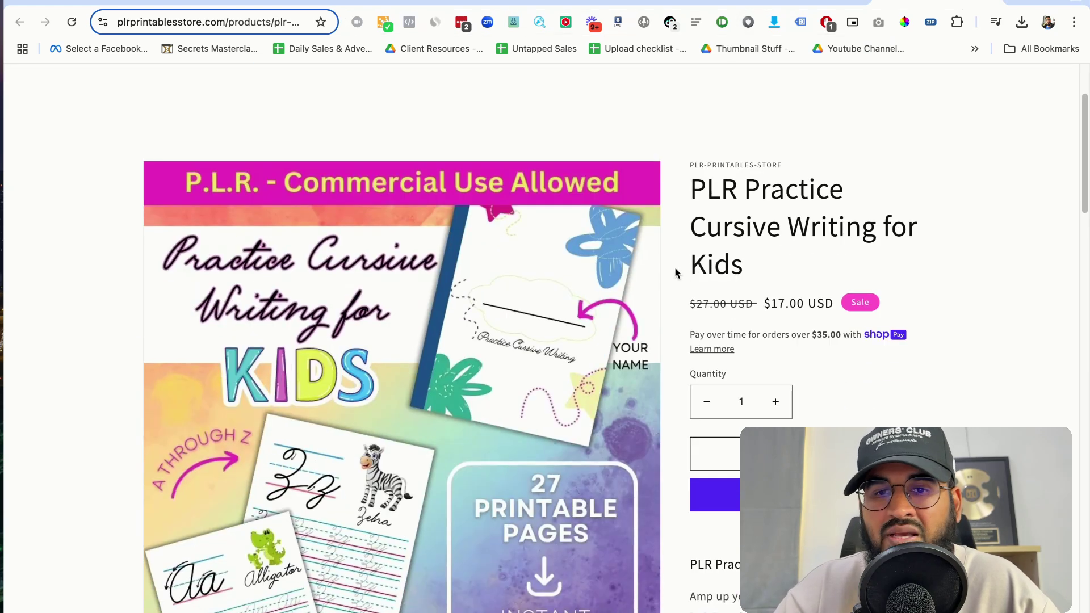
# Return to the published-style CursiveChamp page preview and highlight the Instant Access and Unlimited Practice benefit lines
pyautogui.click(542, 2)
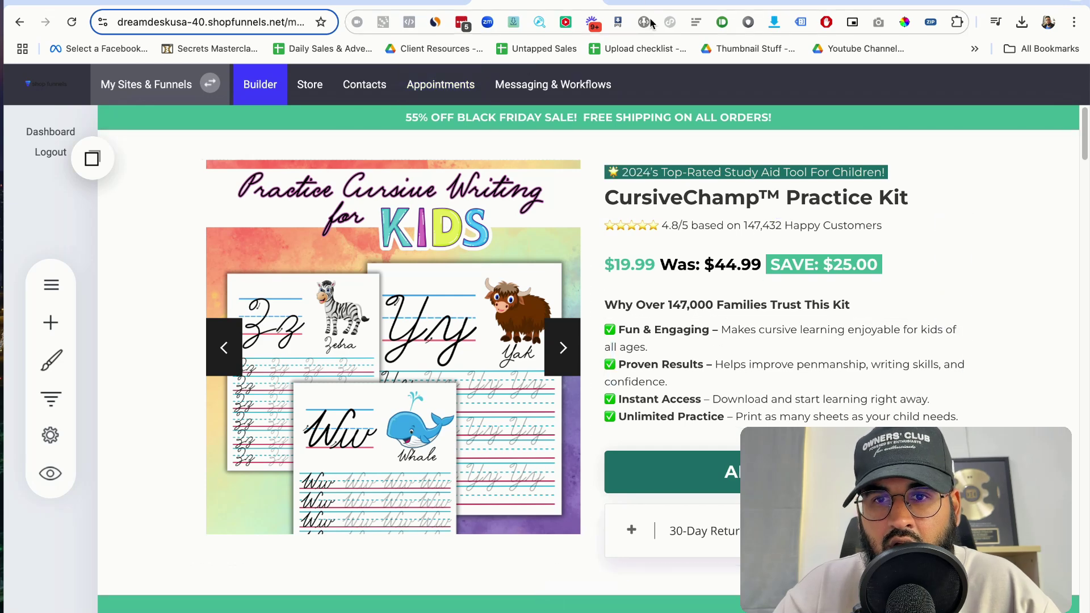
pyautogui.click(667, 3)
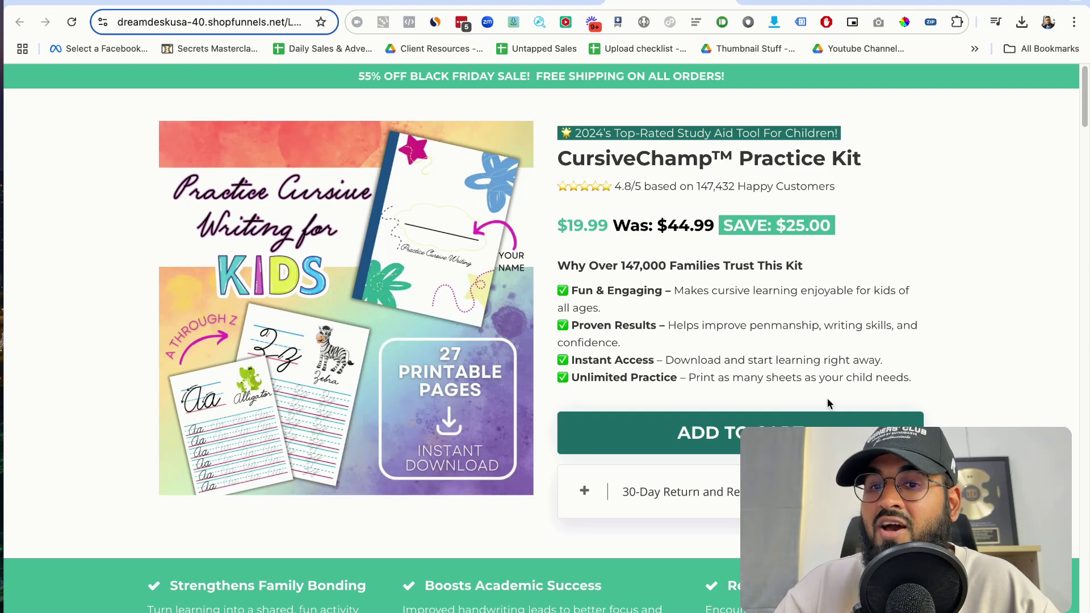
pyautogui.moveTo(840, 372); pyautogui.dragTo(958, 390)
pyautogui.click(606, 367)
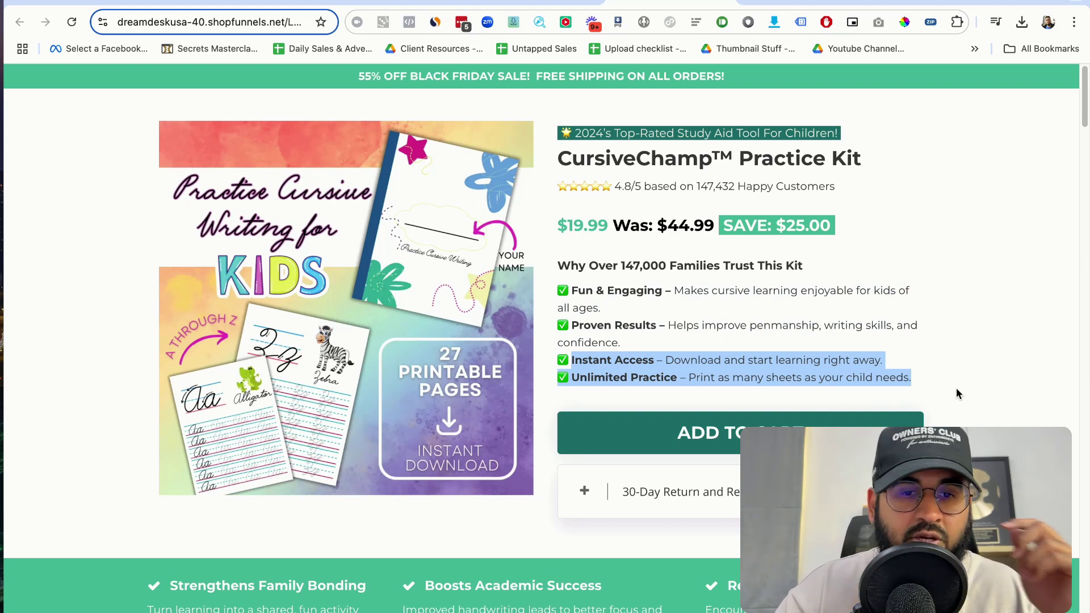
# Compare Lily Learning's cursive kit page with the CursiveChamp page and the supplier listing, and return to the product document
pyautogui.click(500, 3)
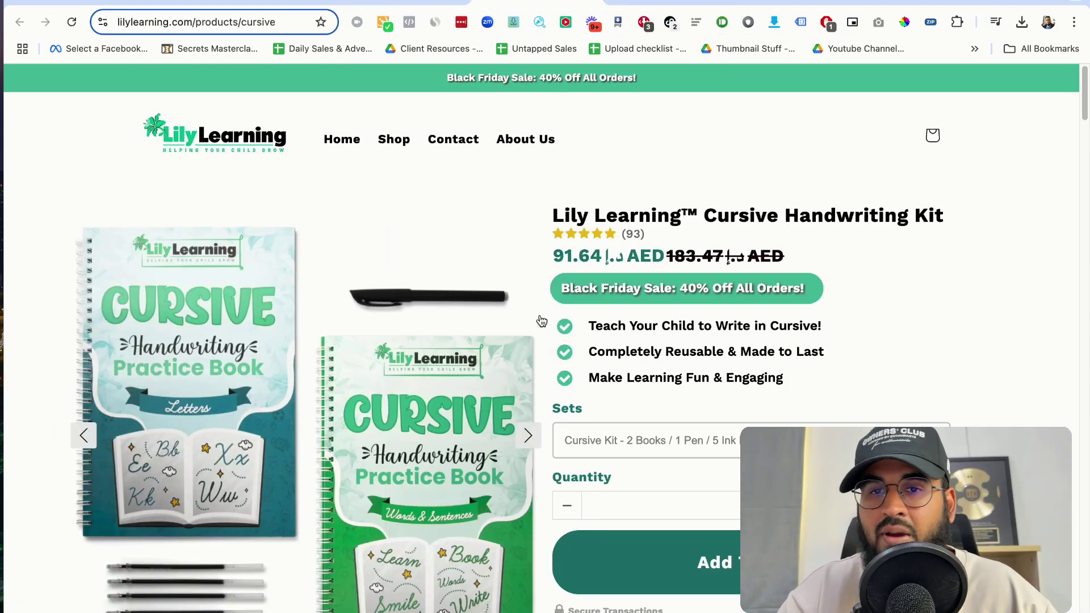
pyautogui.click(623, 5)
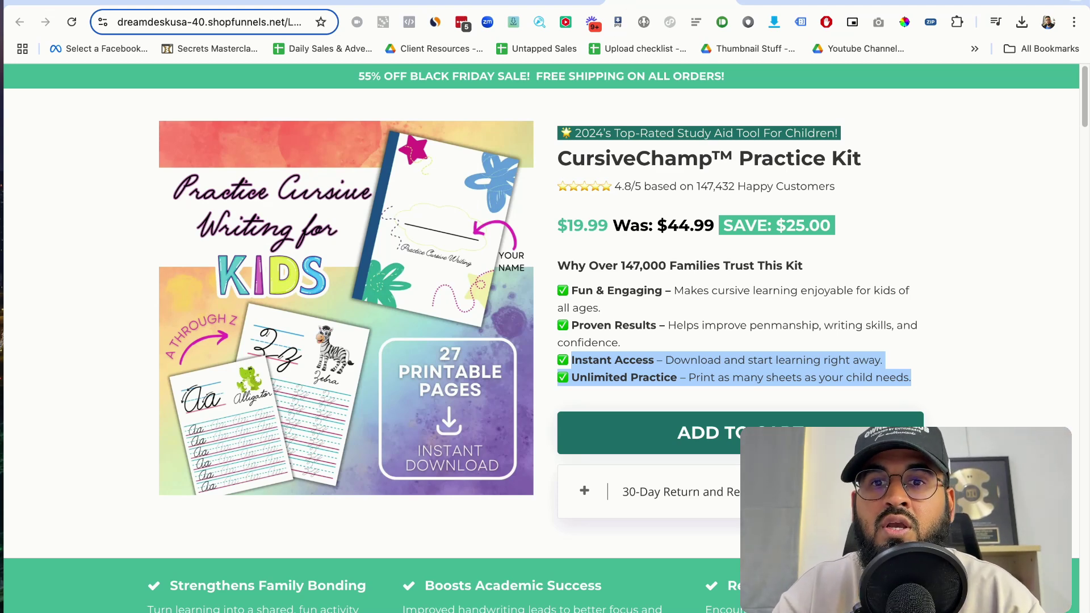
pyautogui.click(526, 1)
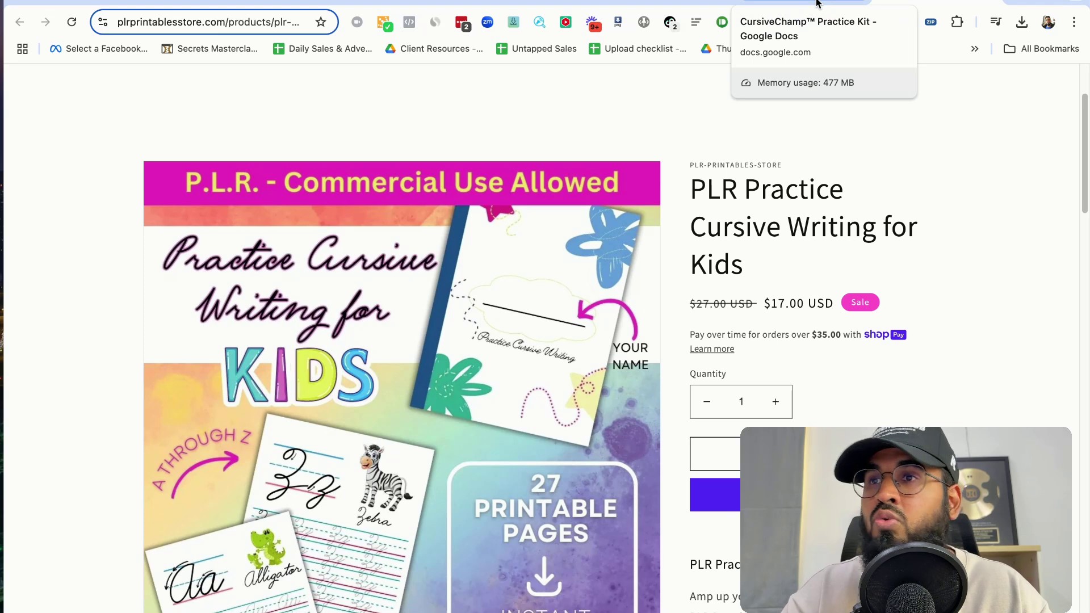
pyautogui.click(817, 3)
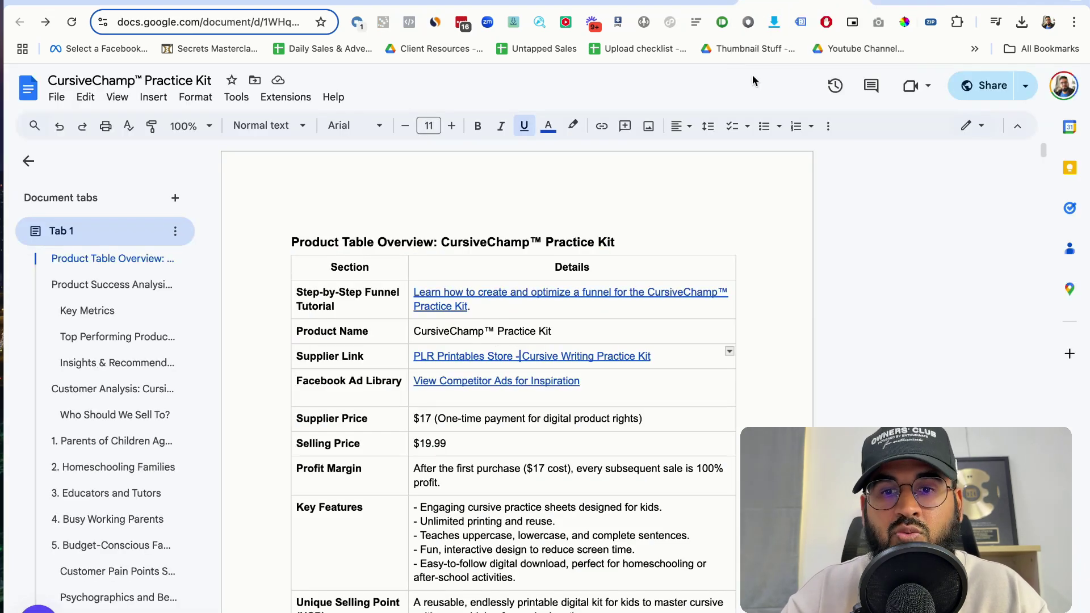
# Switch from the product document to the CursiveChamp sales page and browse the product image gallery
pyautogui.click(516, 353)
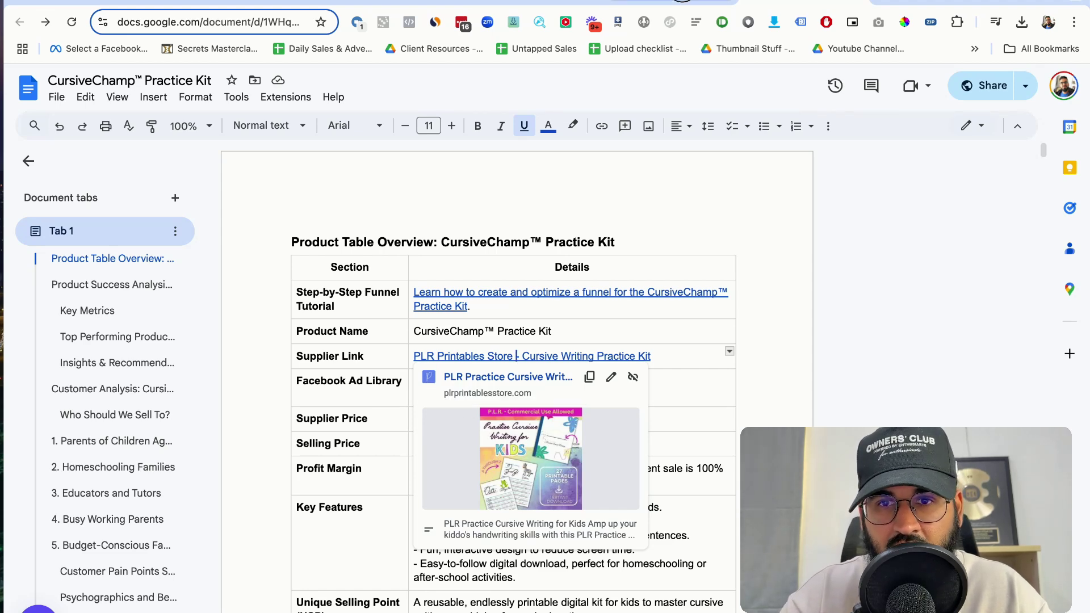
pyautogui.click(681, 3)
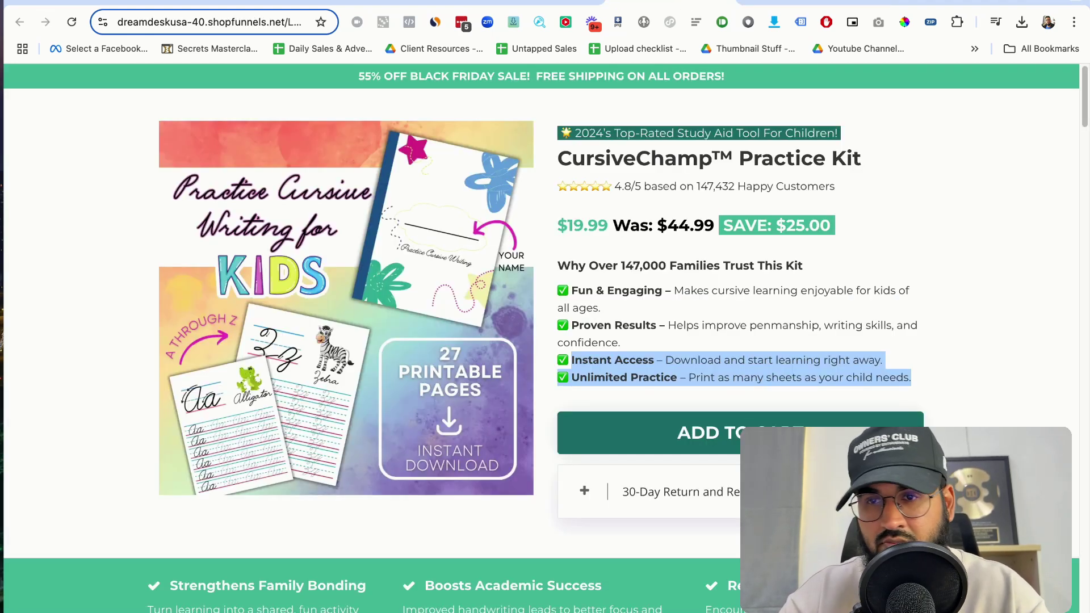
pyautogui.scroll(-3, 971, 427)
pyautogui.scroll(3, 971, 426)
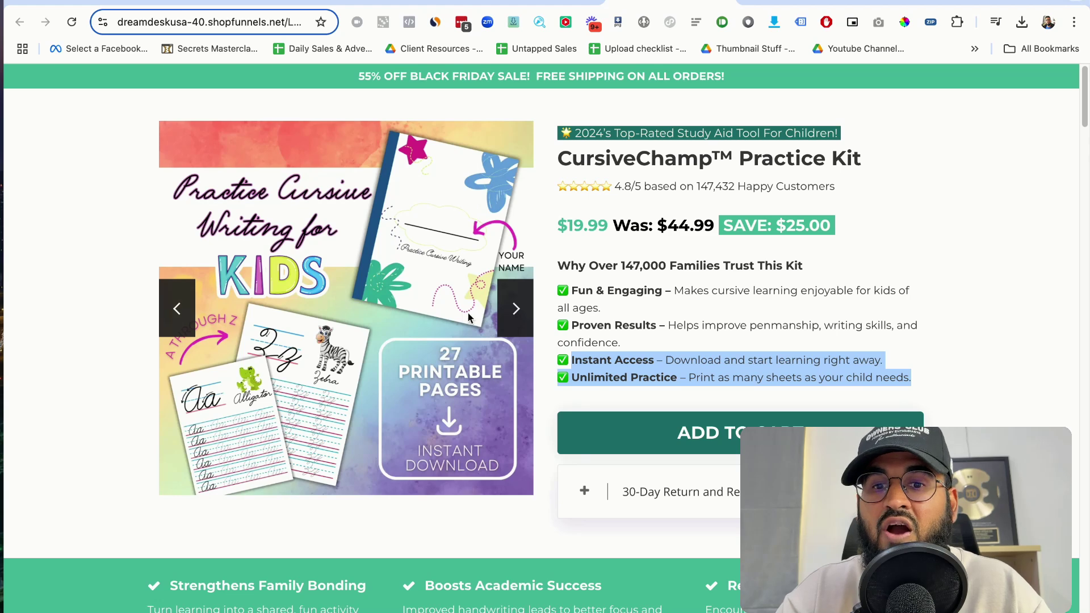
pyautogui.click(516, 309)
pyautogui.click(515, 311)
pyautogui.click(515, 309)
pyautogui.click(515, 309)
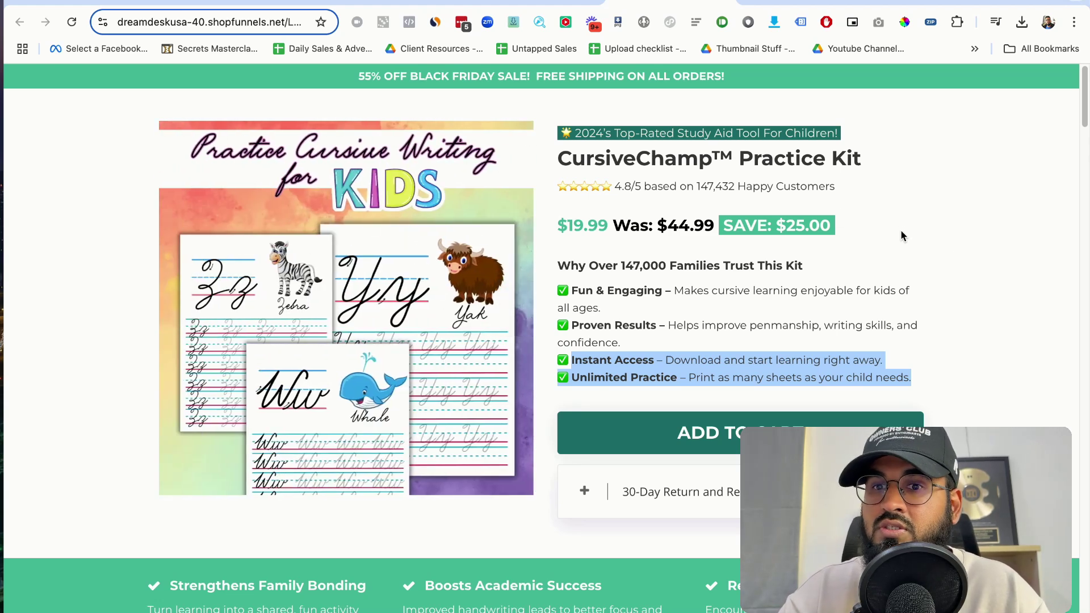
pyautogui.click(945, 234)
# Examine the sales page's descriptive sections, from Teach Your Child Cursive Writing to Make Learning Cursive Fun & Engaging
pyautogui.scroll(-10, 966, 257)
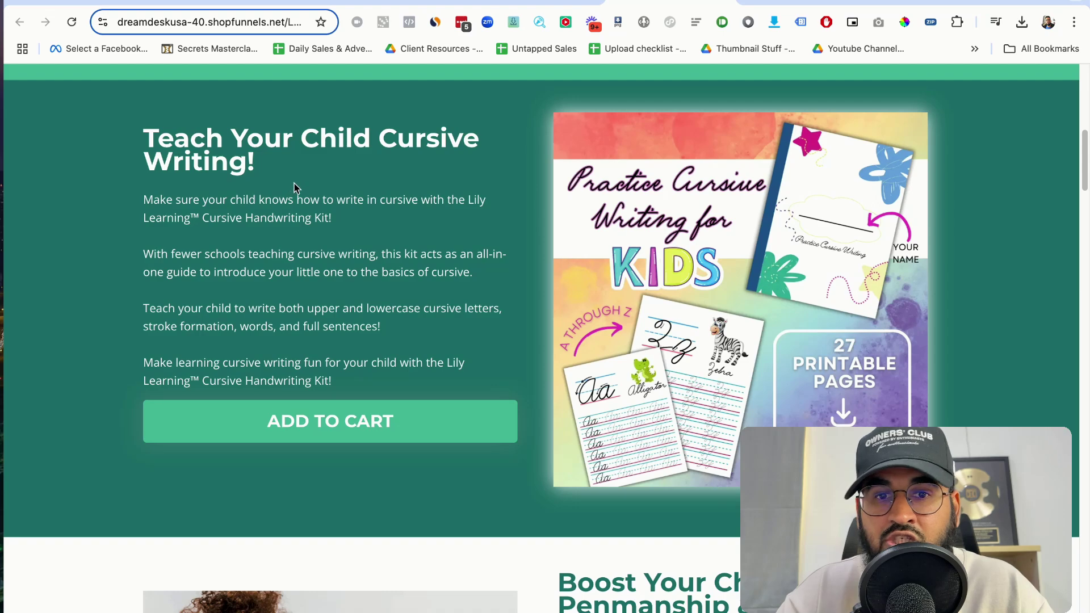
pyautogui.scroll(-8, 662, 243)
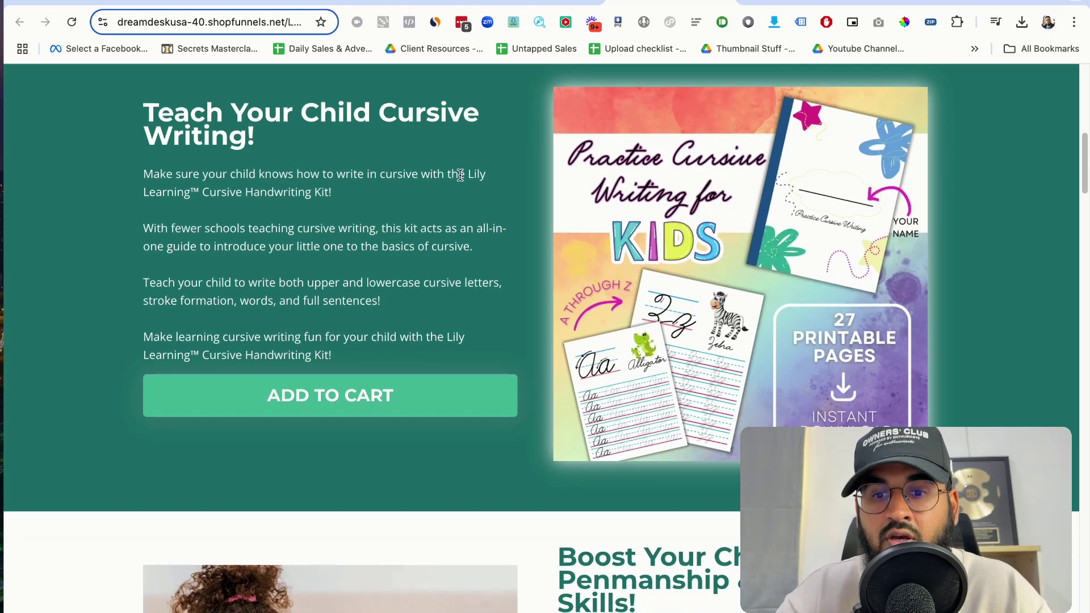
pyautogui.scroll(-8, 663, 243)
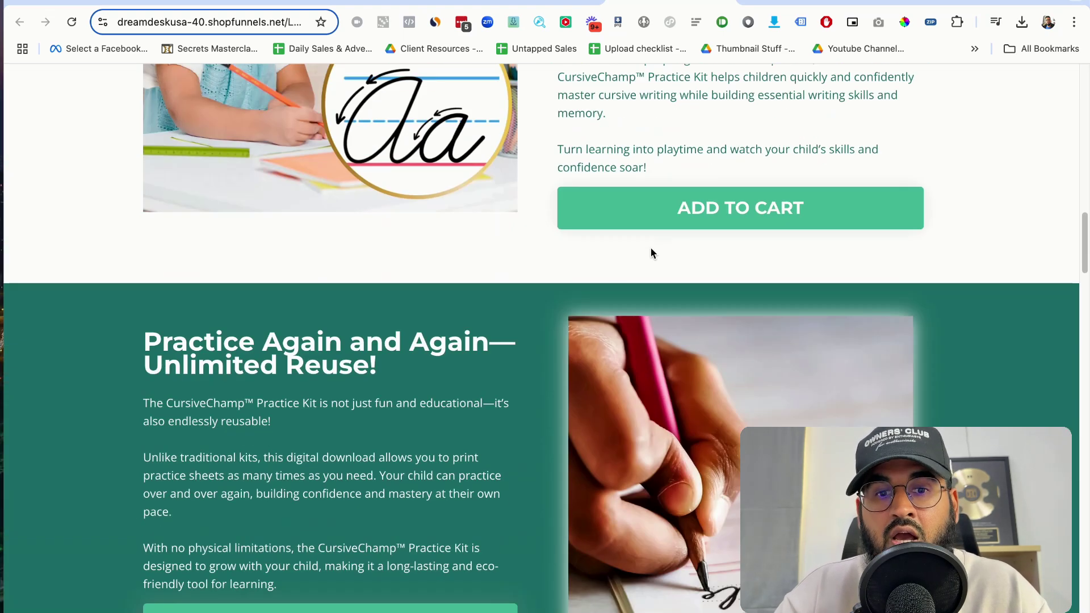
pyautogui.scroll(-12, 488, 360)
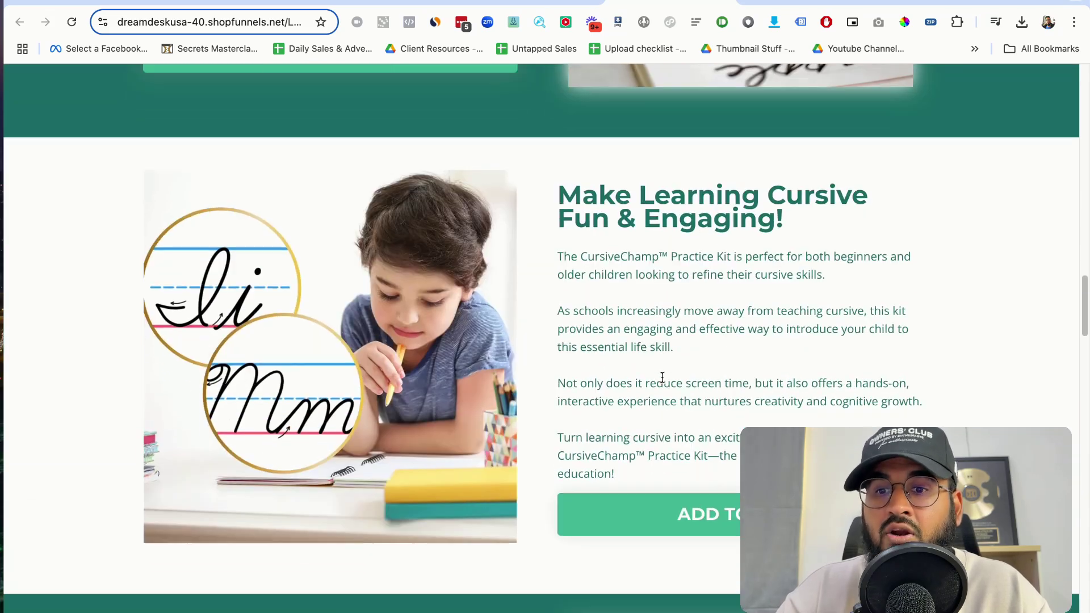
pyautogui.scroll(20, 406, 352)
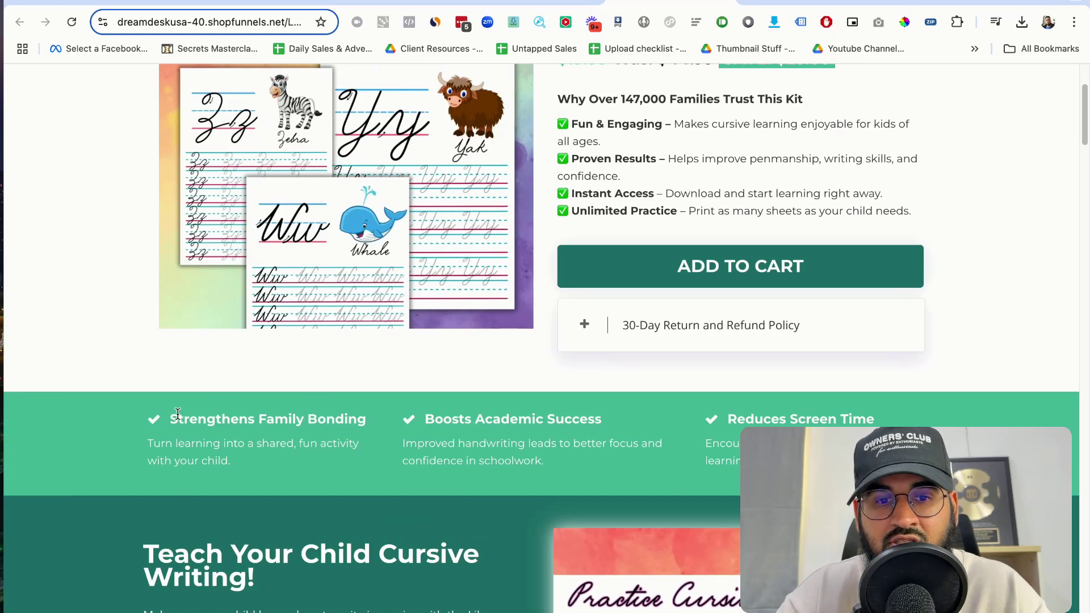
# Highlight the Strengthens Family Bonding and Reduces Screen Time benefit headings, and return to the product header
pyautogui.click(368, 429)
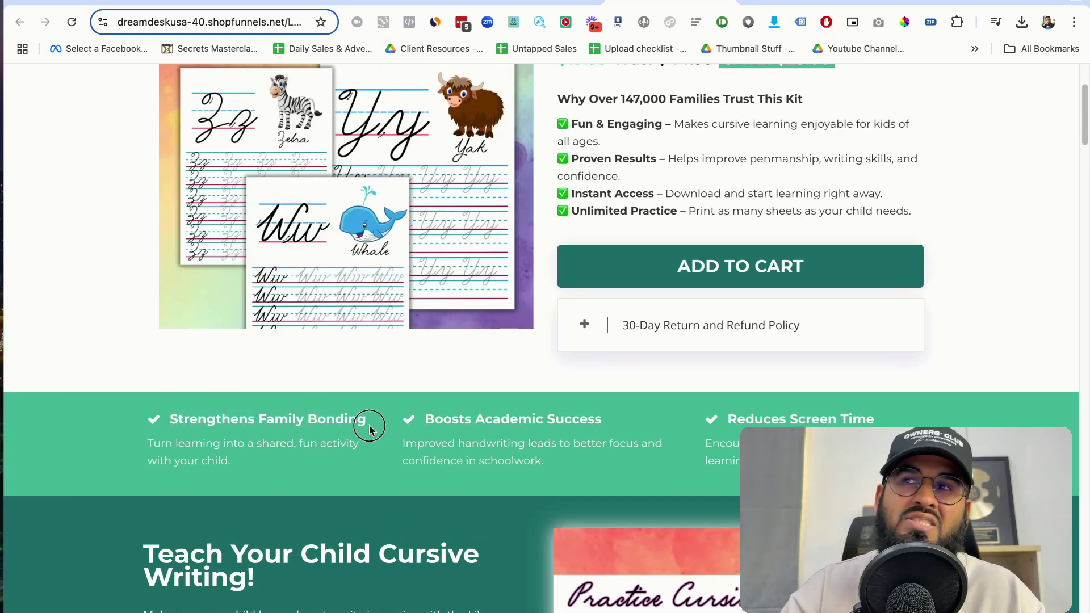
pyautogui.tripleClick(369, 420)
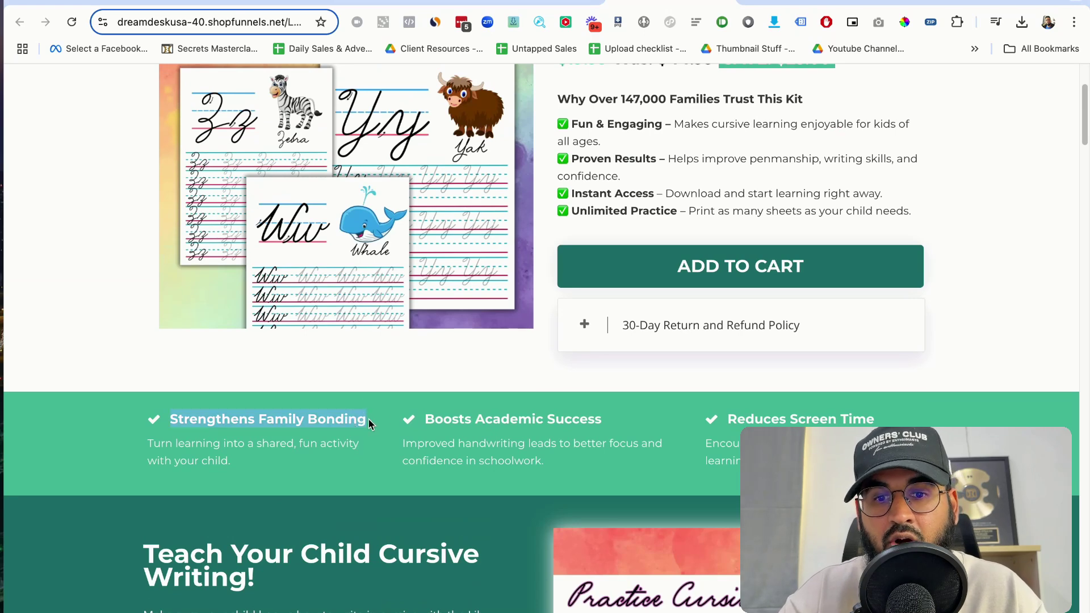
pyautogui.click(618, 436)
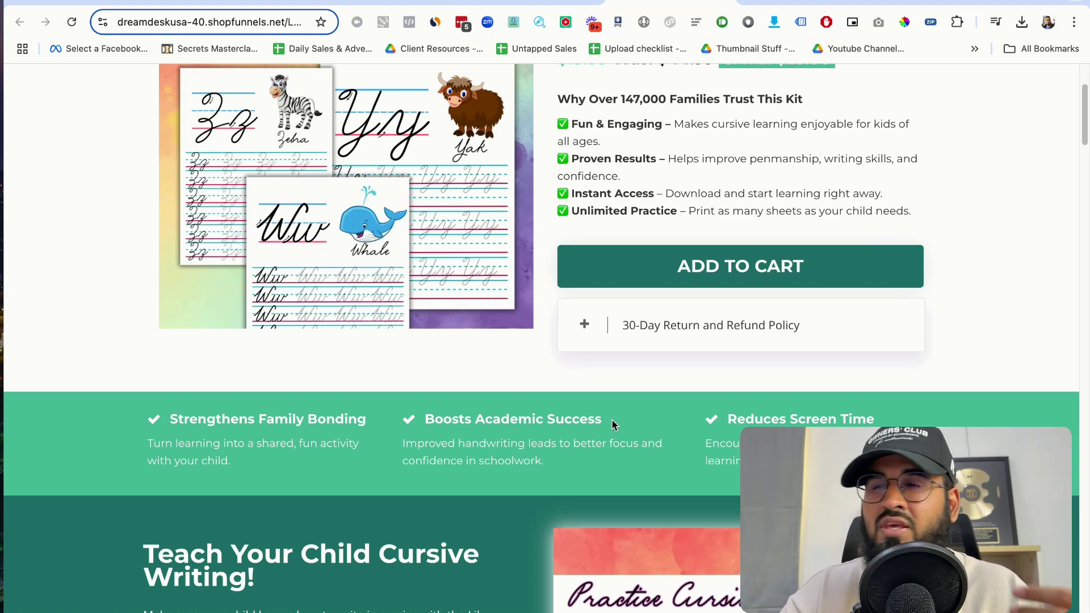
pyautogui.click(899, 416)
pyautogui.moveTo(883, 423); pyautogui.dragTo(861, 421)
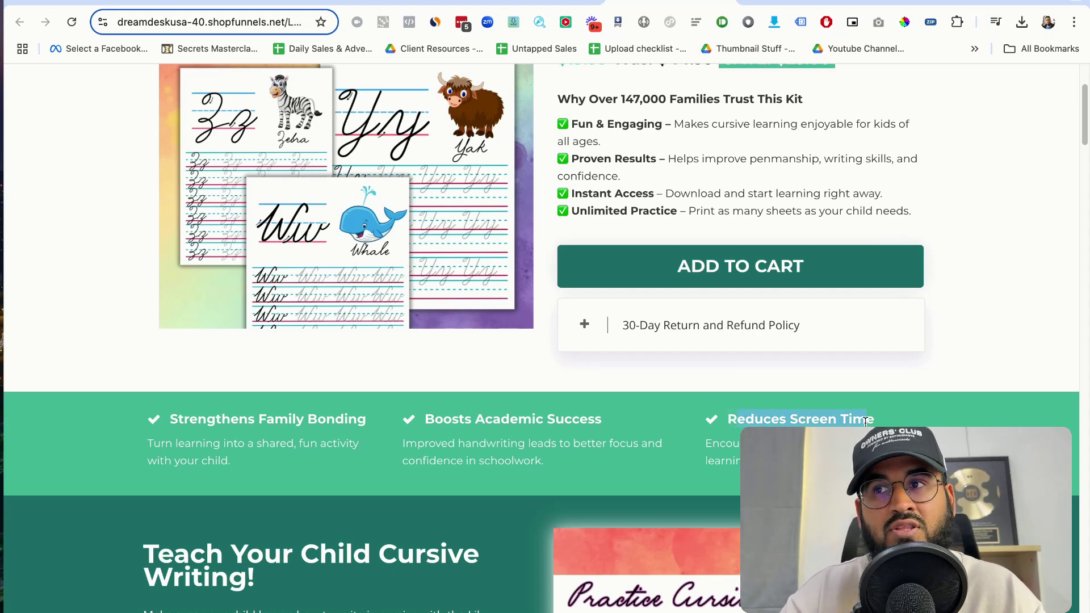
pyautogui.scroll(-10, 865, 421)
pyautogui.scroll(13, 843, 413)
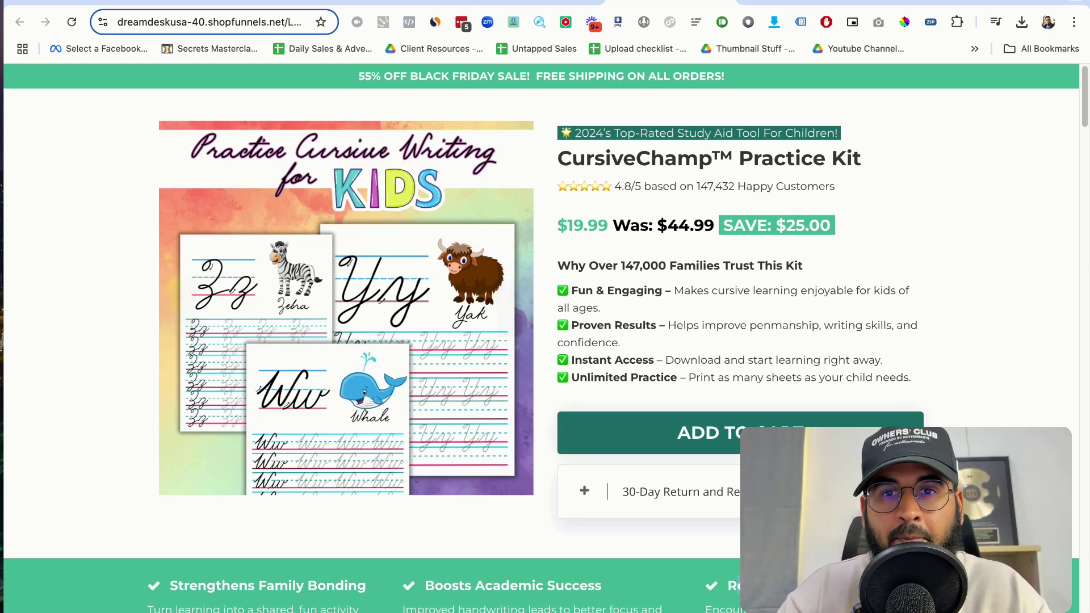
# Compare the section layout of Lily Learning's cursive kit page with the CursiveChamp sales page
pyautogui.click(525, 3)
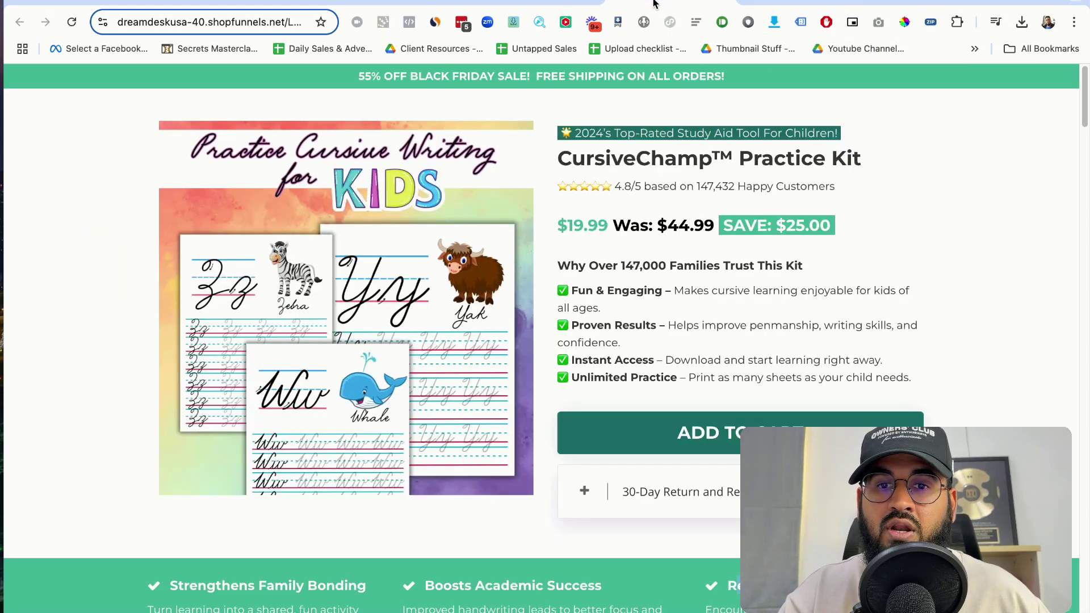
pyautogui.click(657, 7)
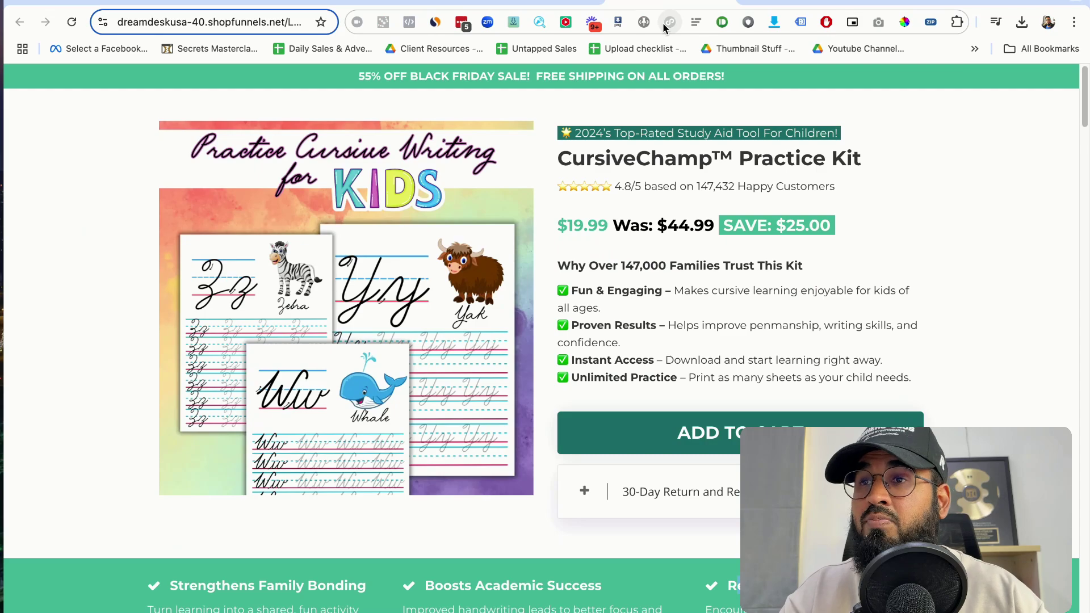
pyautogui.click(540, 5)
pyautogui.scroll(-15, 590, 218)
pyautogui.scroll(-15, 600, 211)
pyautogui.scroll(5, 599, 212)
pyautogui.click(659, 2)
pyautogui.scroll(-10, 834, 250)
pyautogui.scroll(3, 257, 294)
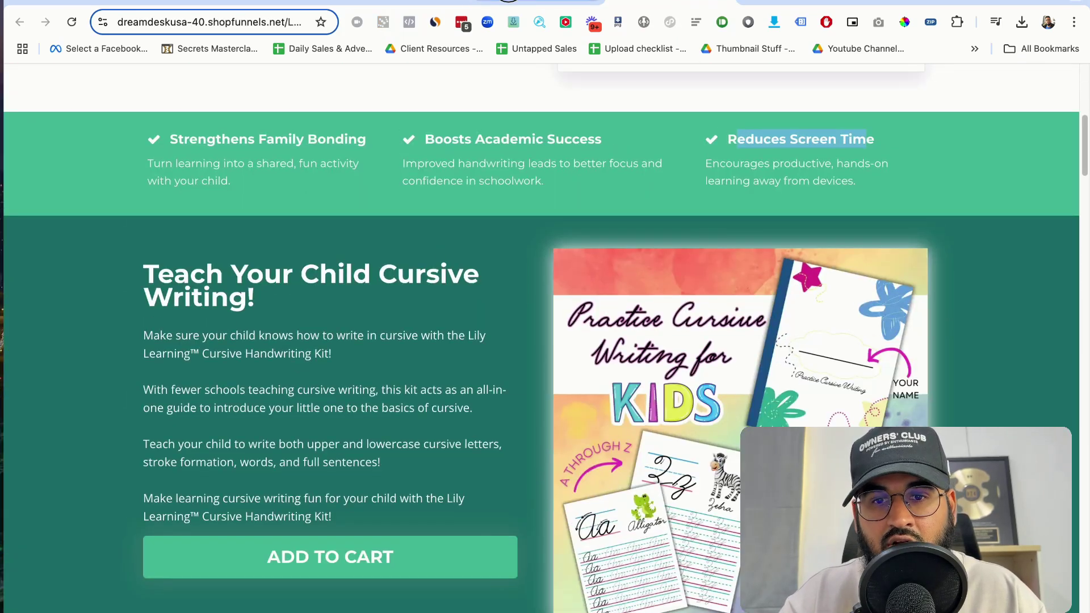
# Recheck Lily Learning's Cursive Handwriting Kit page, including its product header, and return to the CursiveChamp page
pyautogui.click(540, 3)
pyautogui.scroll(-6, 643, 193)
pyautogui.scroll(-10, 643, 190)
pyautogui.scroll(20, 642, 188)
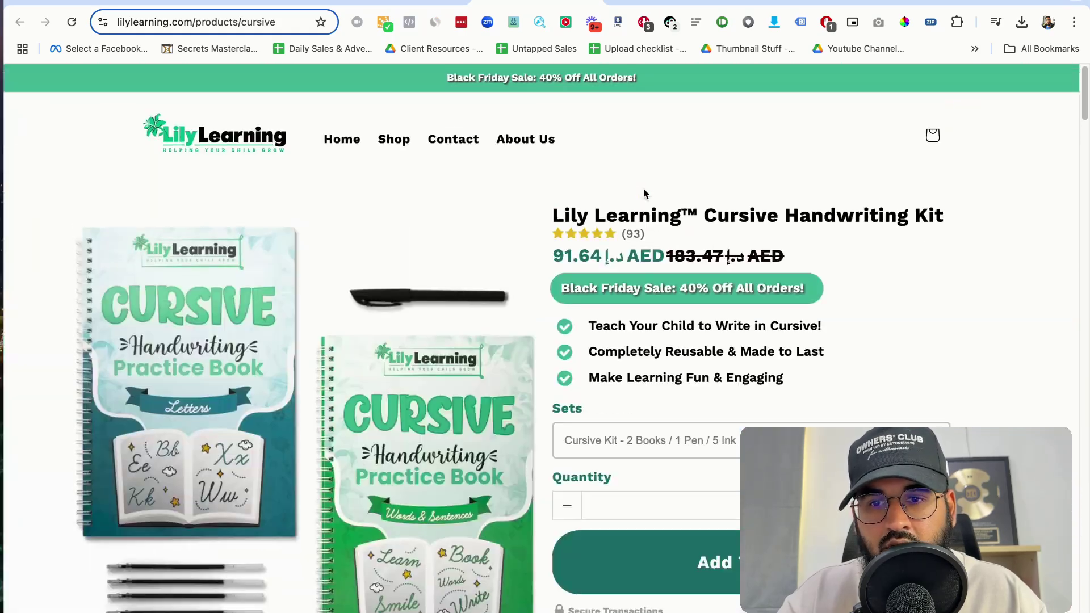
pyautogui.scroll(-8, 404, 294)
pyautogui.click(669, 3)
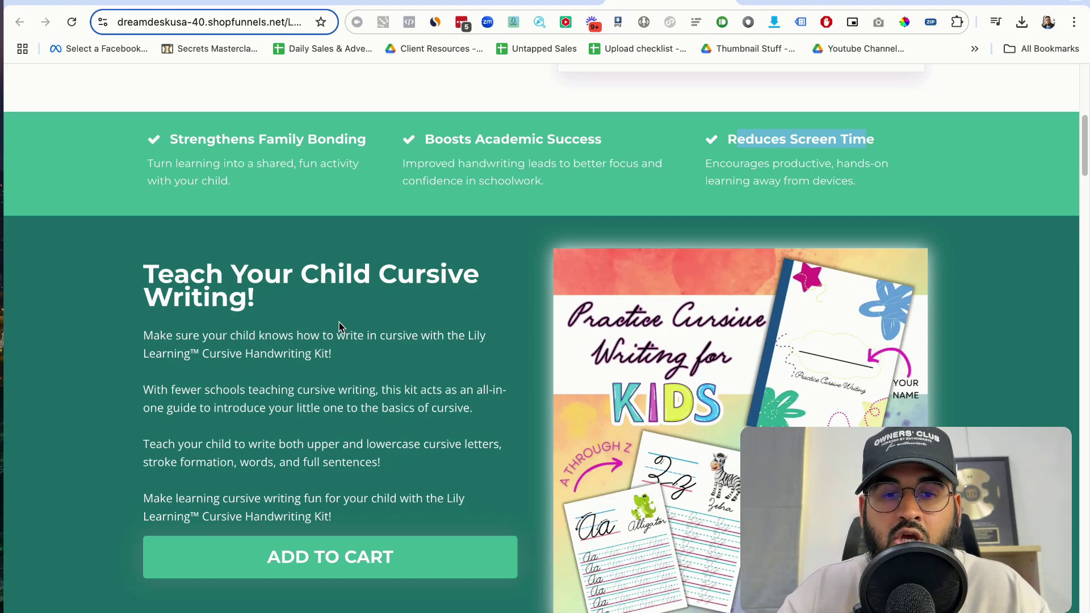
# Review the CursiveChamp page down to its checkout form and order summary, and return to the upper sections
pyautogui.scroll(-15, 339, 327)
pyautogui.scroll(6, 338, 327)
pyautogui.scroll(-20, 363, 327)
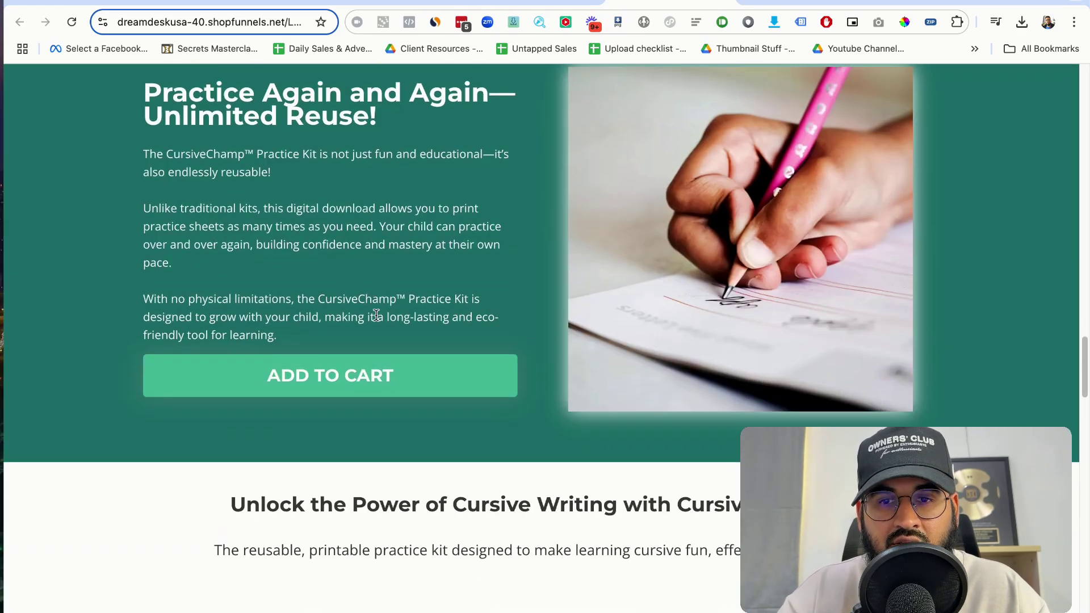
pyautogui.scroll(-8, 378, 326)
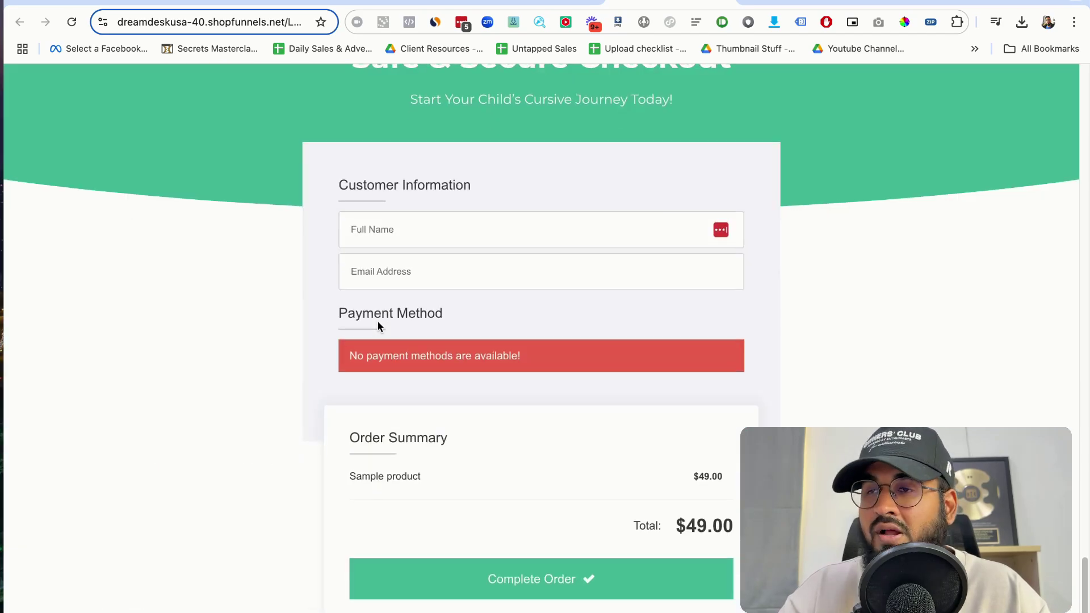
pyautogui.scroll(12, 380, 322)
pyautogui.scroll(15, 387, 318)
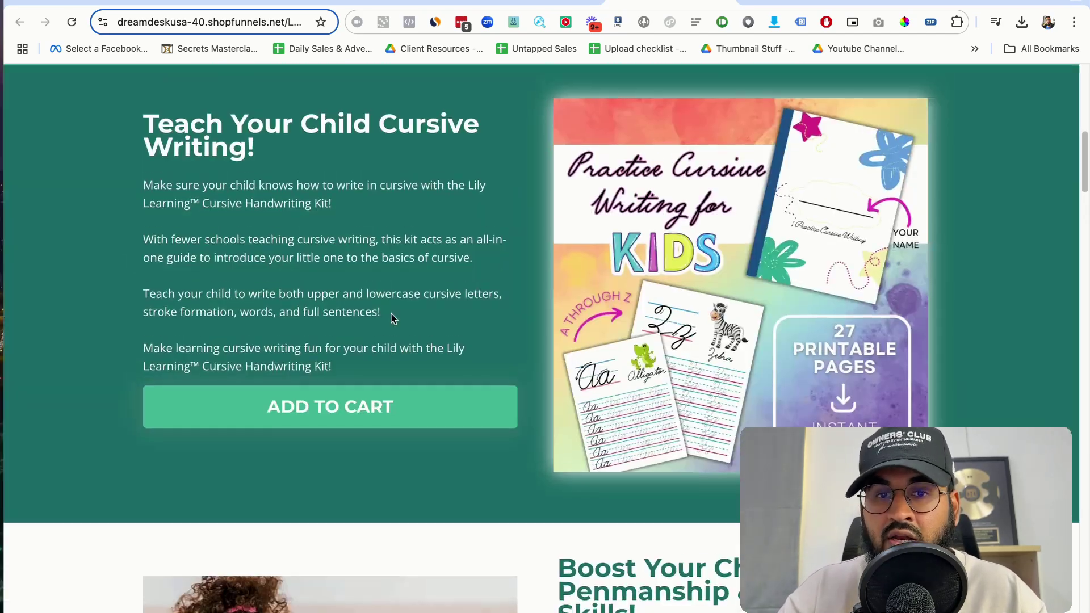
pyautogui.scroll(-6, 391, 314)
pyautogui.scroll(-20, 392, 310)
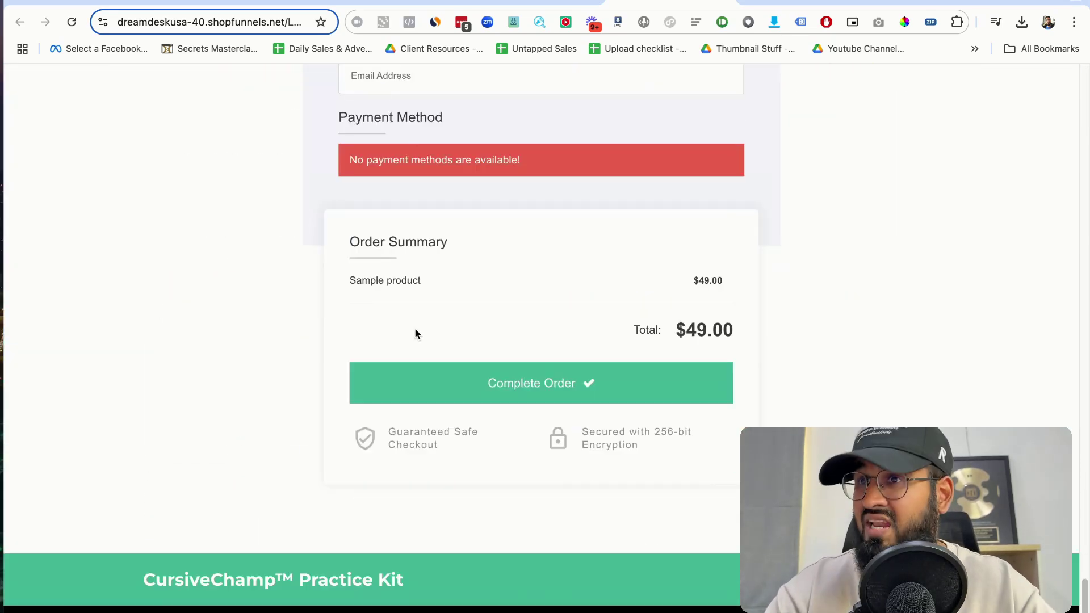
pyautogui.scroll(20, 441, 316)
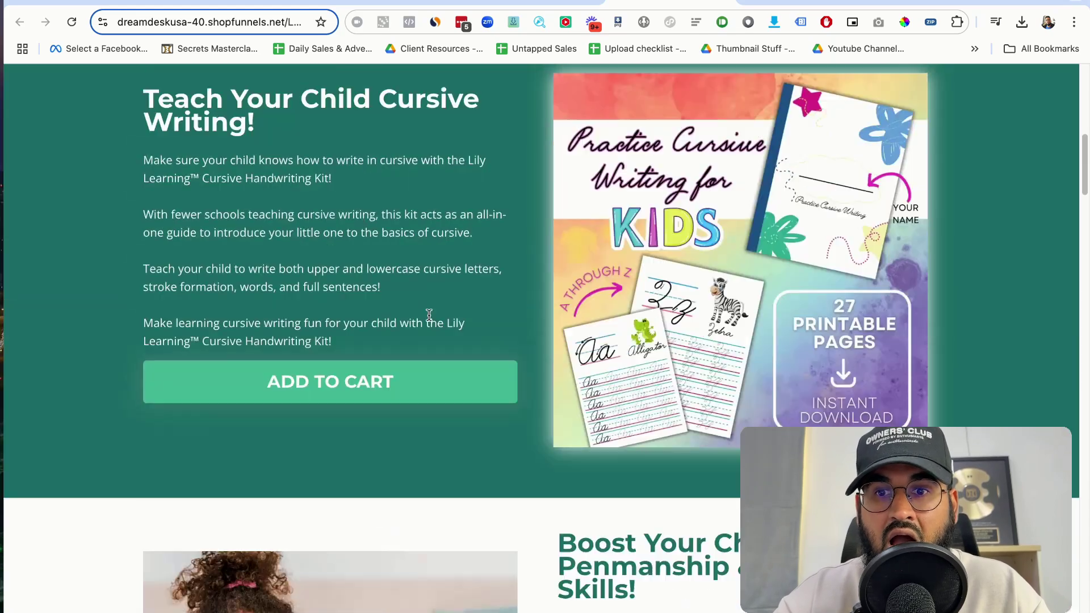
pyautogui.scroll(-1, 429, 316)
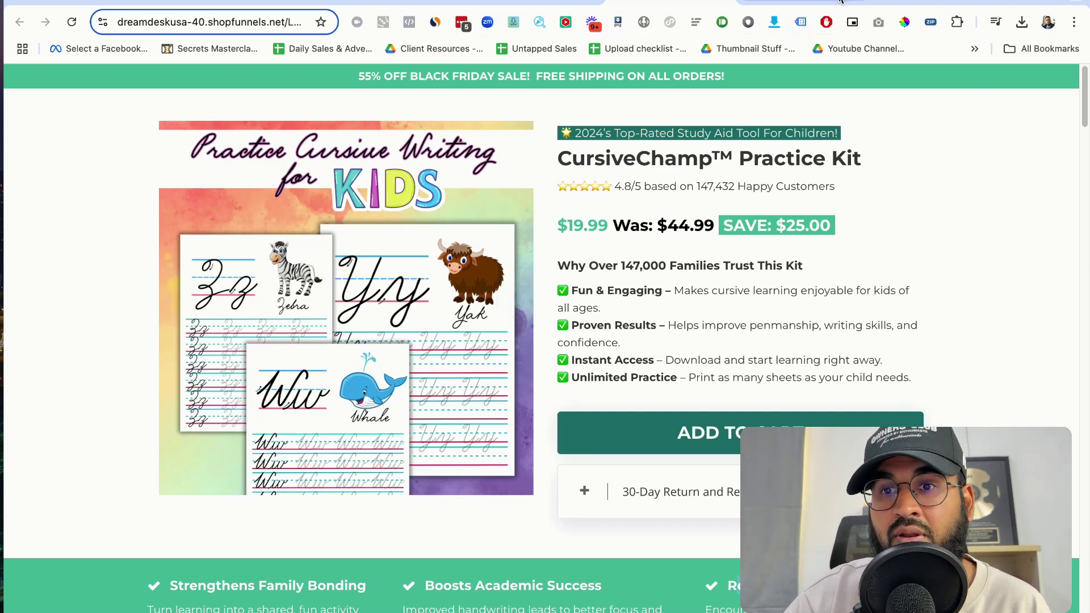
# Switch to the CursiveChamp Practice Kit document and read its product table, success analysis, top-performing variants and recommendations
pyautogui.click(818, 3)
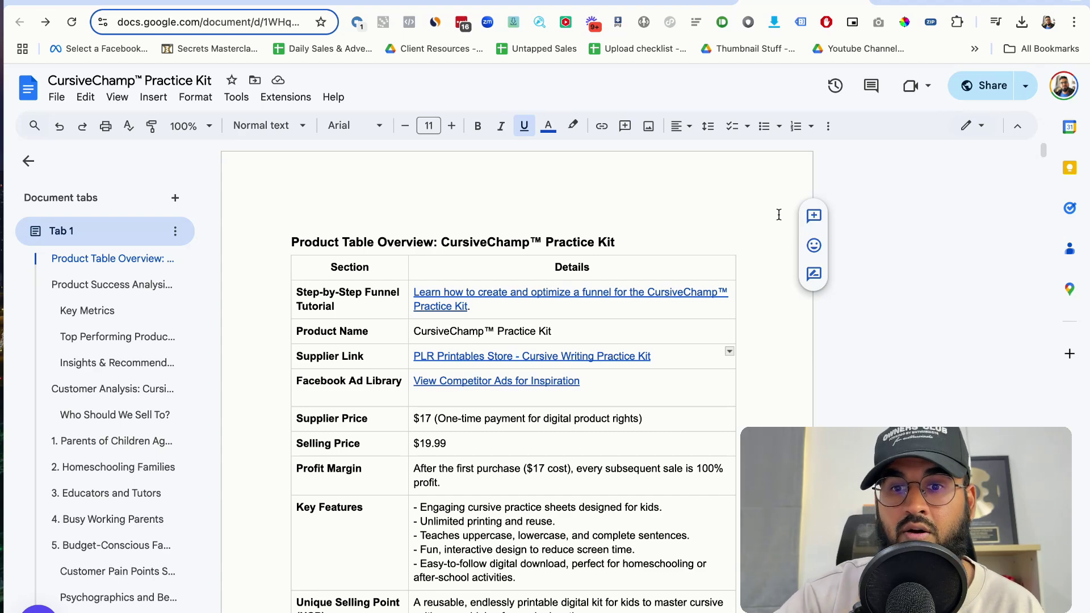
pyautogui.scroll(-20, 747, 380)
pyautogui.scroll(15, 746, 380)
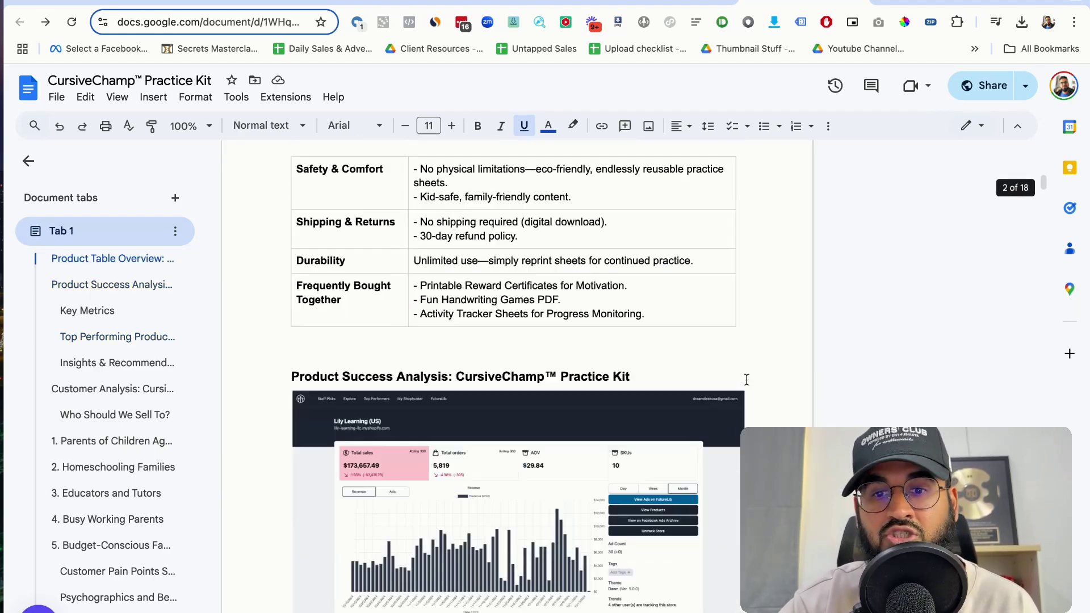
pyautogui.scroll(4, 747, 379)
pyautogui.scroll(-1, 747, 380)
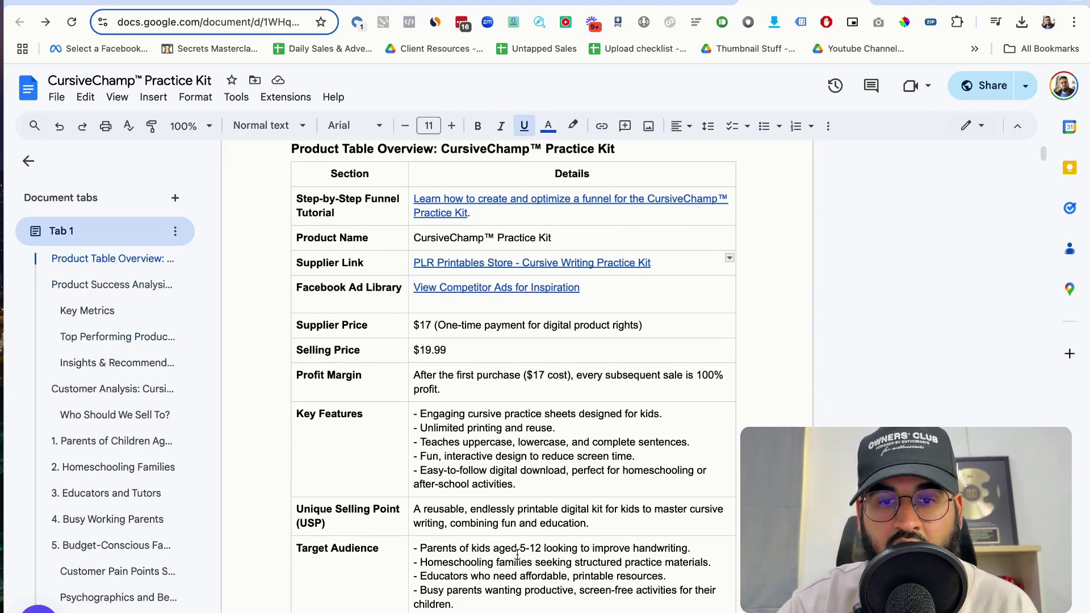
pyautogui.scroll(-20, 505, 473)
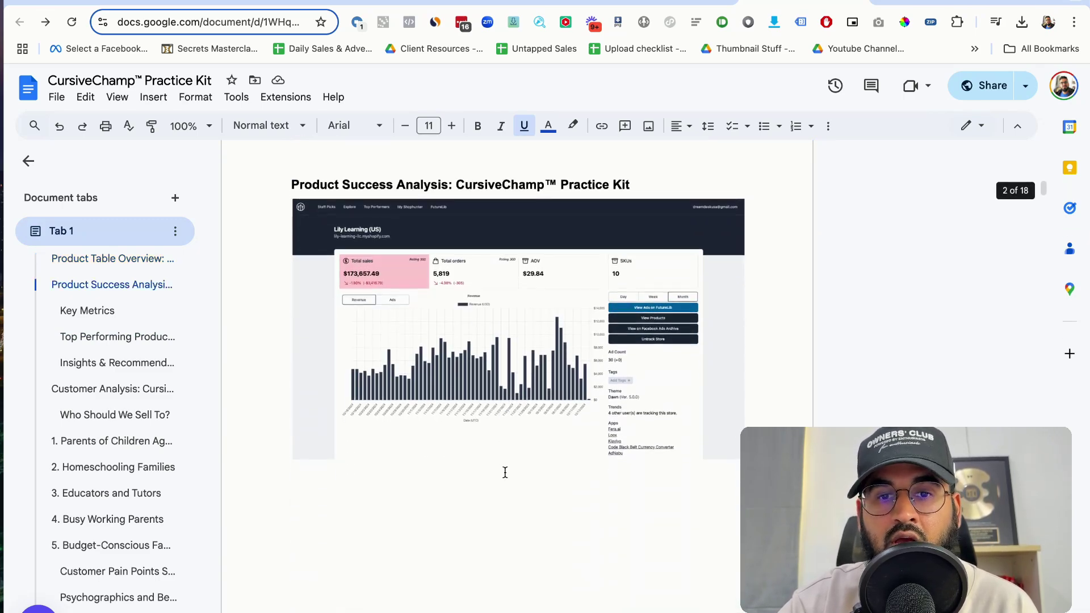
pyautogui.scroll(-10, 505, 473)
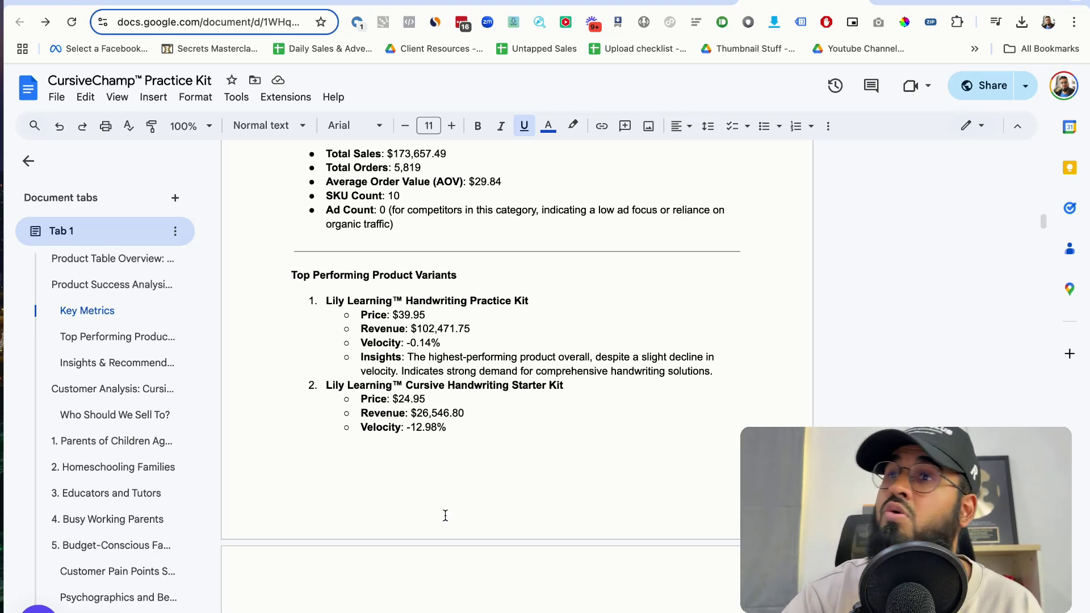
pyautogui.scroll(-10, 445, 515)
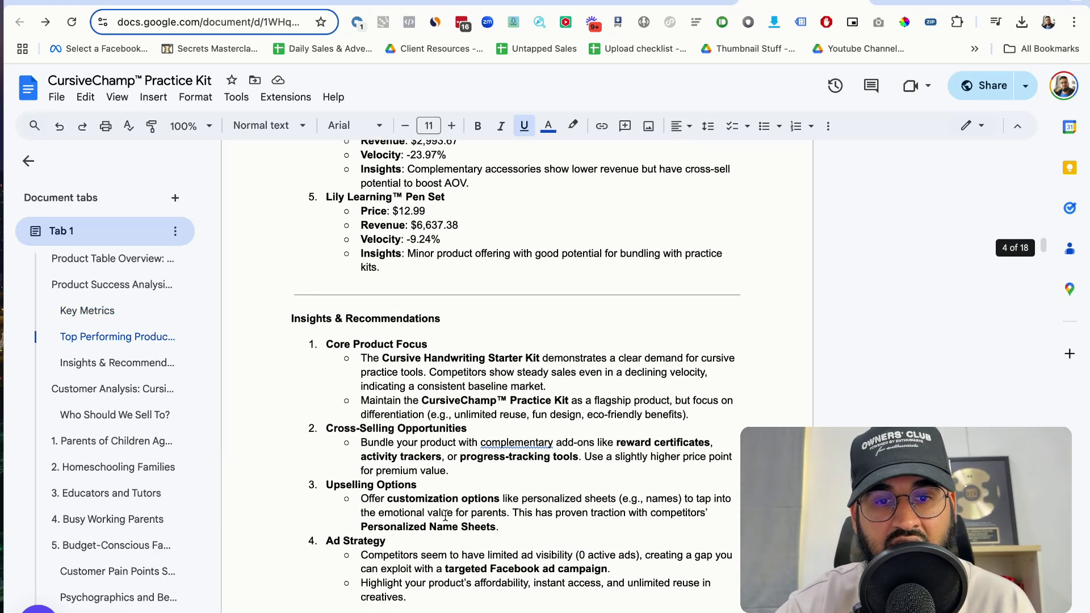
# Read the document's customer analysis and the Facebook ad targeting sections on interest-based audiences and brands to target
pyautogui.scroll(-10, 409, 438)
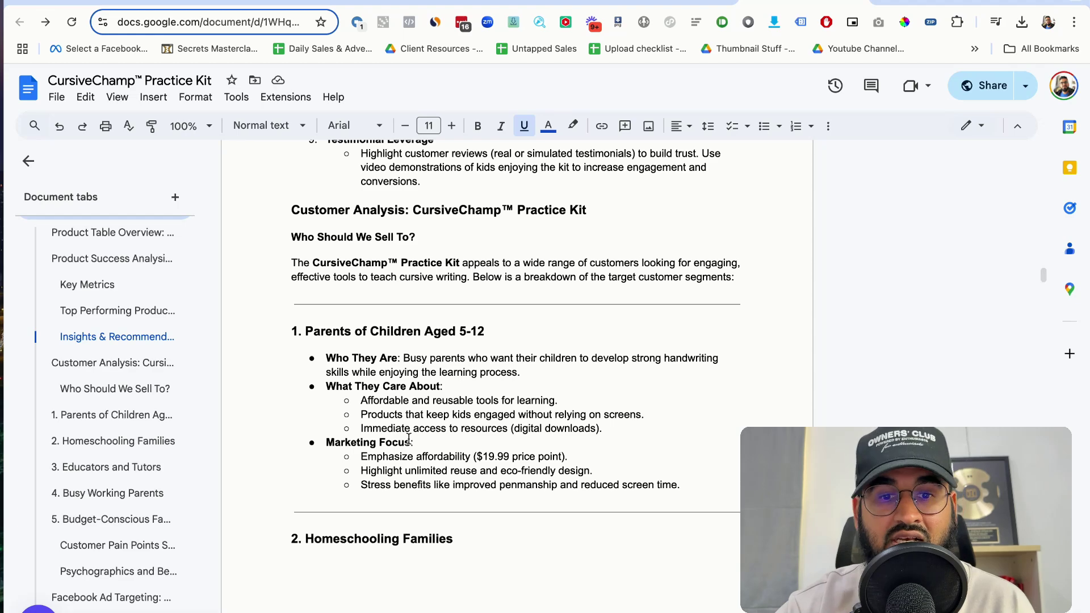
pyautogui.scroll(-15, 408, 439)
pyautogui.scroll(-8, 409, 438)
pyautogui.scroll(4, 409, 439)
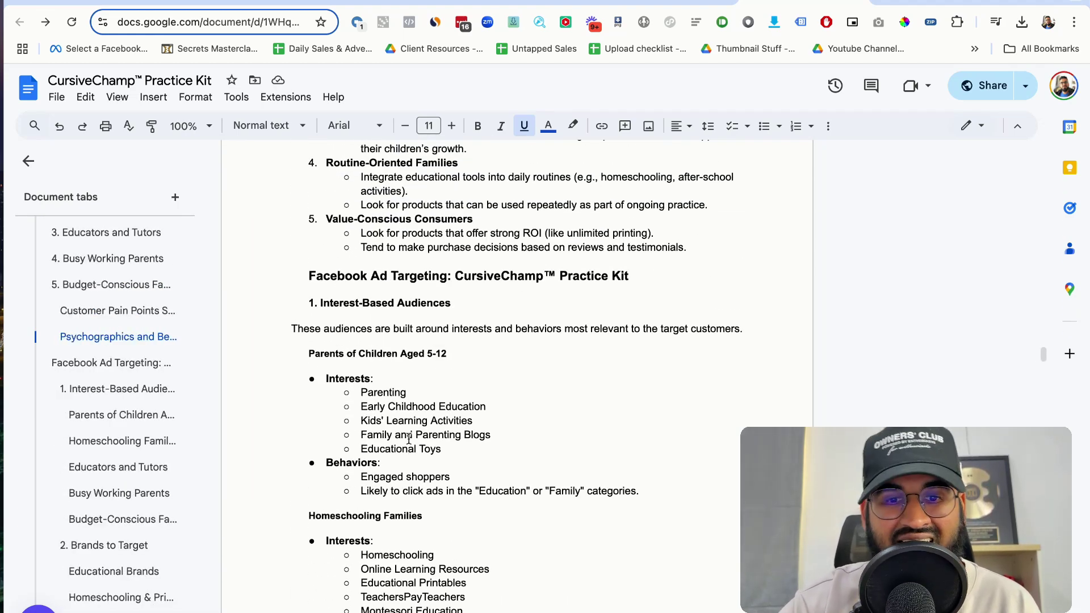
pyautogui.scroll(-12, 409, 438)
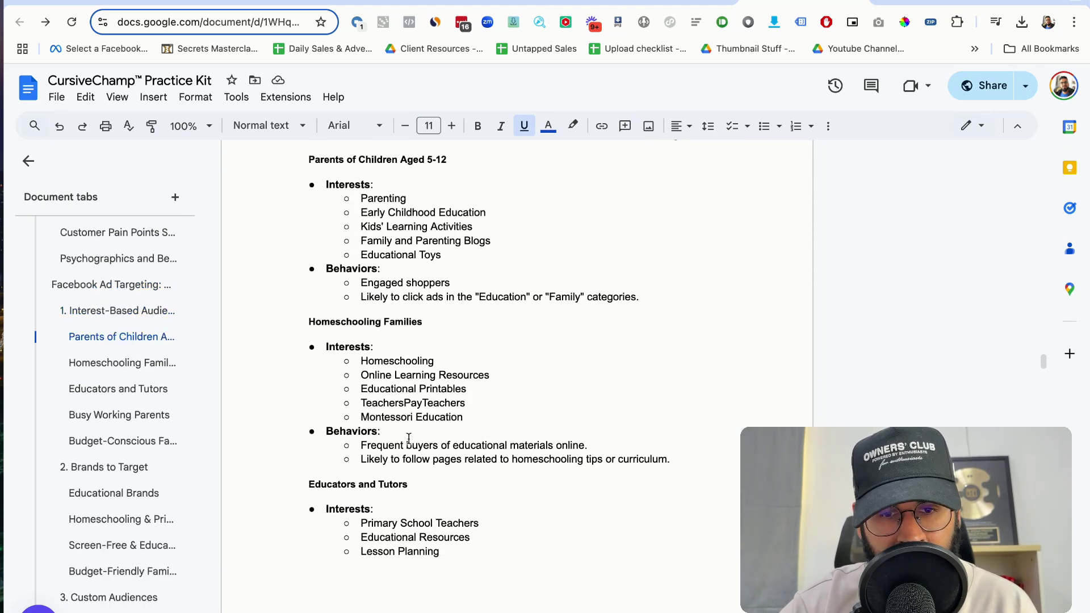
pyautogui.scroll(-5, 409, 439)
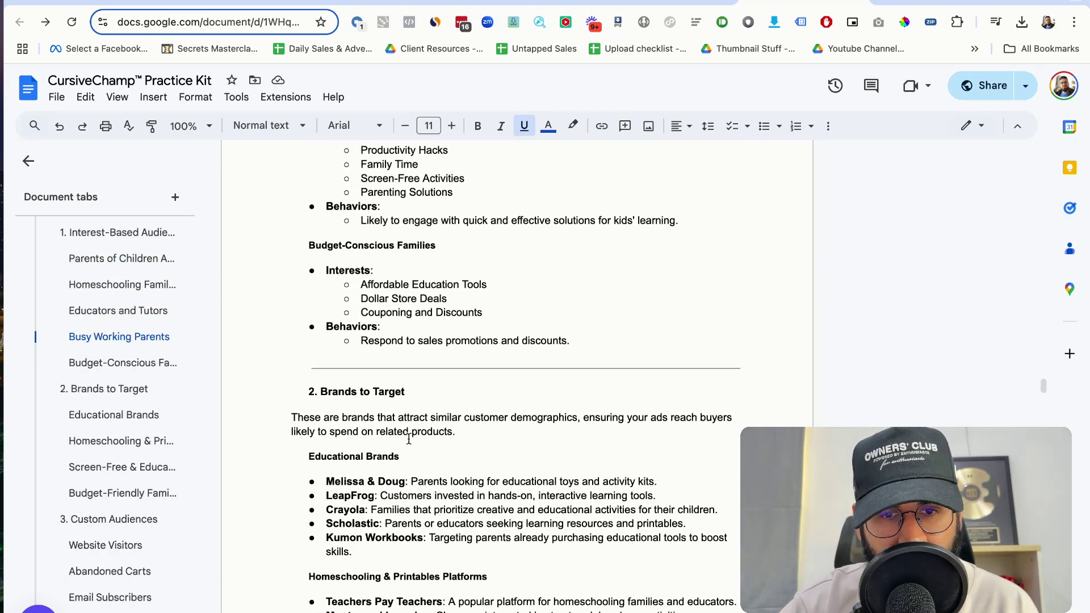
# Highlight the document's Brands to Target section, and search the web for chewy to open the Chewy website
pyautogui.moveTo(295, 268); pyautogui.dragTo(623, 537)
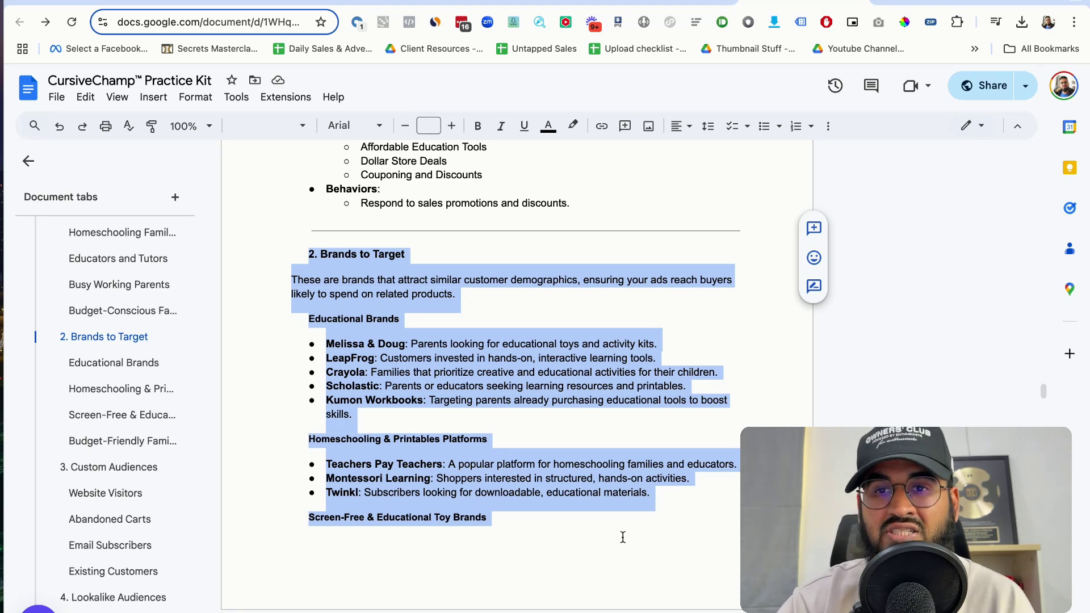
pyautogui.hotkey('ctrl', 't')
pyautogui.write('cher')
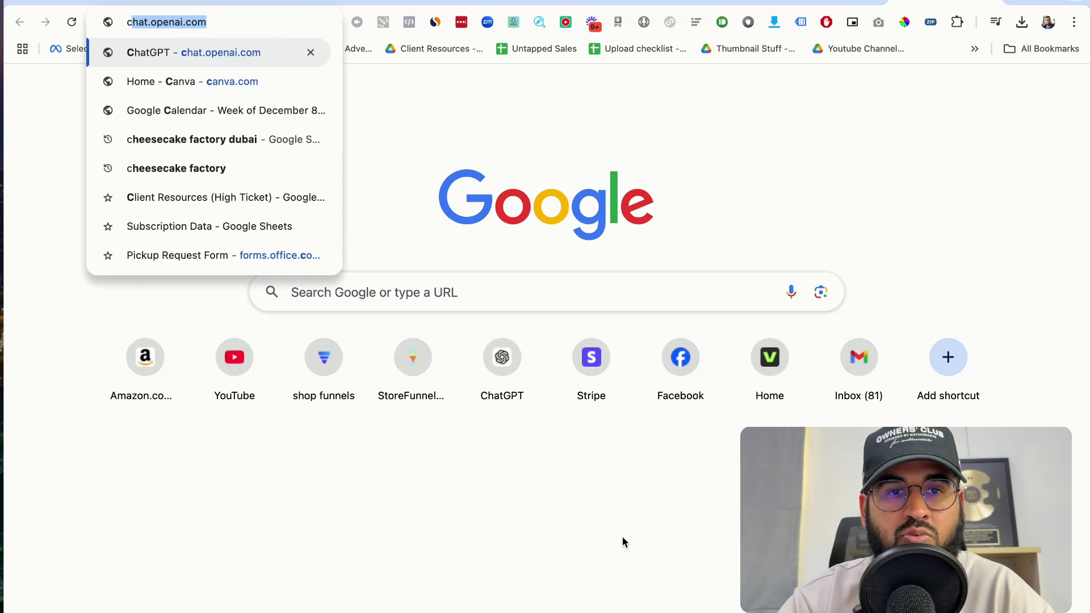
pyautogui.press('BackSpace')
pyautogui.write('wy')
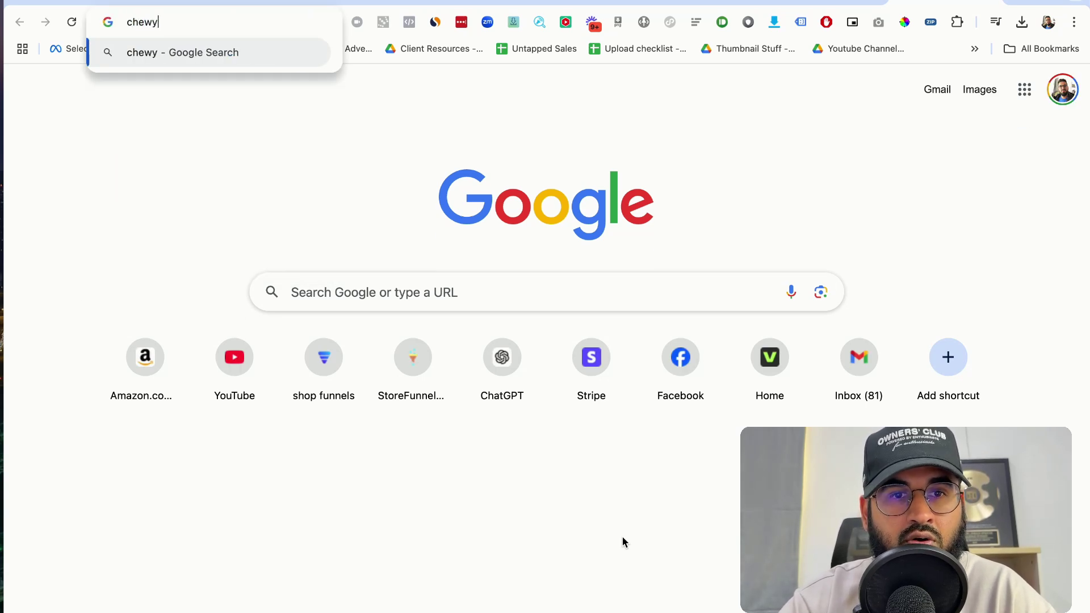
pyautogui.press('Return')
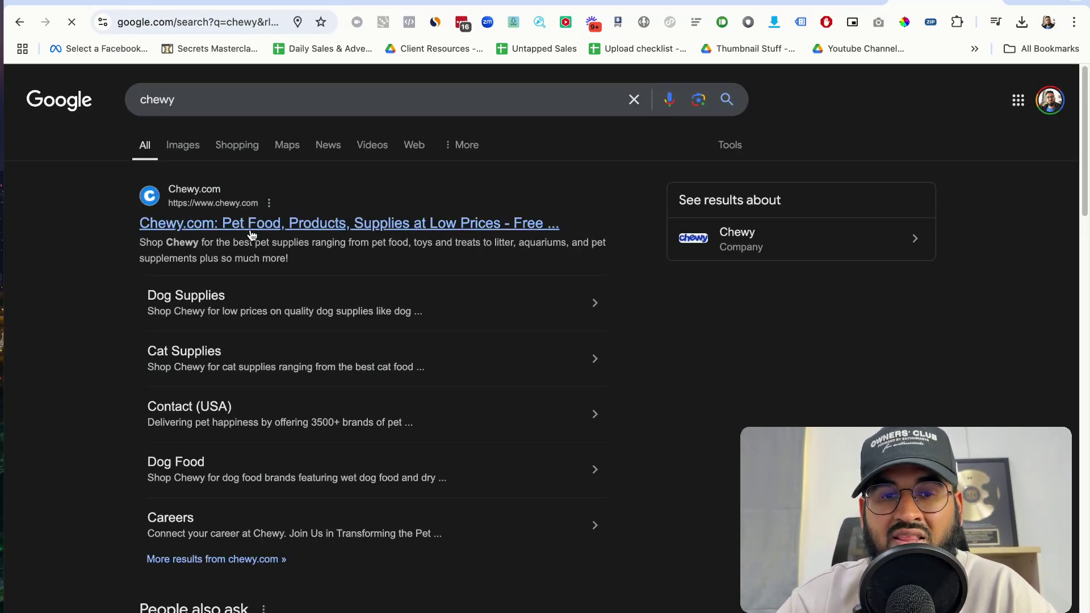
pyautogui.click(252, 235)
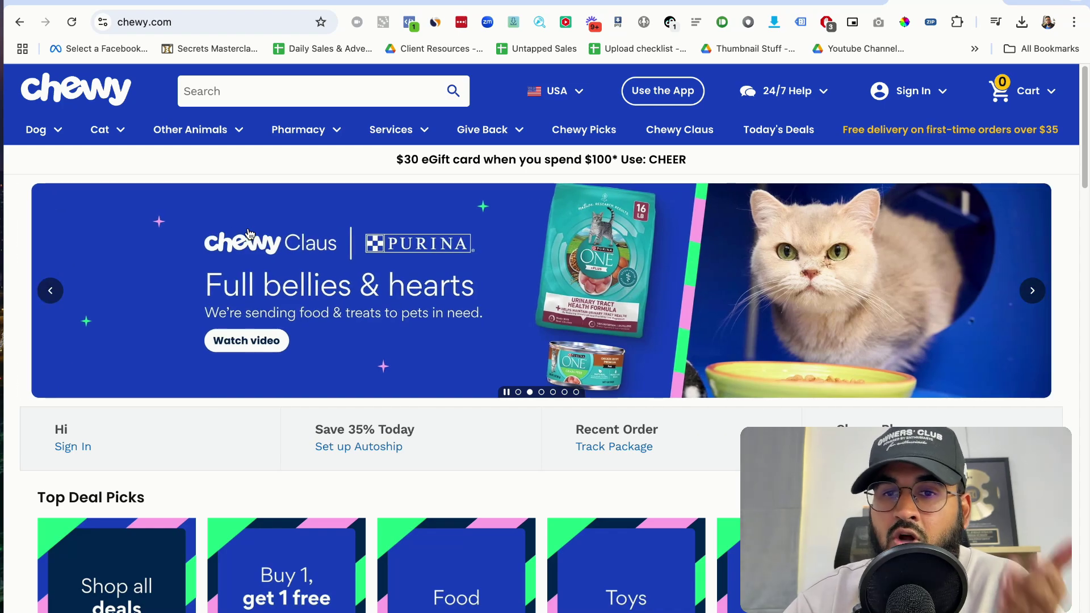
# Look through Chewy's home page down to its featured pet brands and footer, and return to the page header
pyautogui.scroll(-9, 248, 233)
pyautogui.scroll(-10, 248, 228)
pyautogui.scroll(-12, 248, 230)
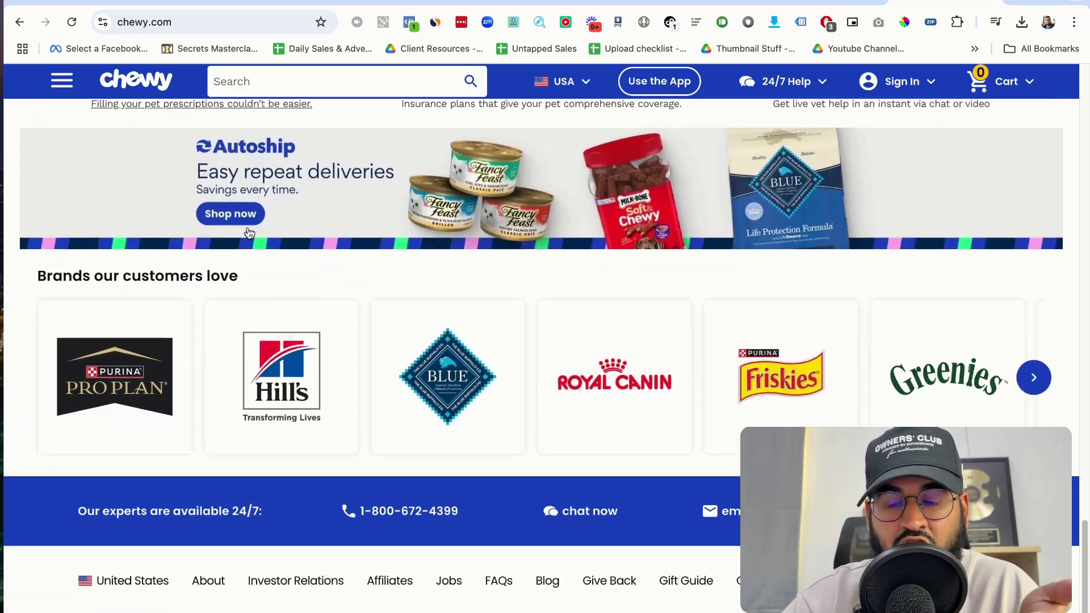
pyautogui.scroll(-4, 248, 230)
pyautogui.scroll(20, 248, 233)
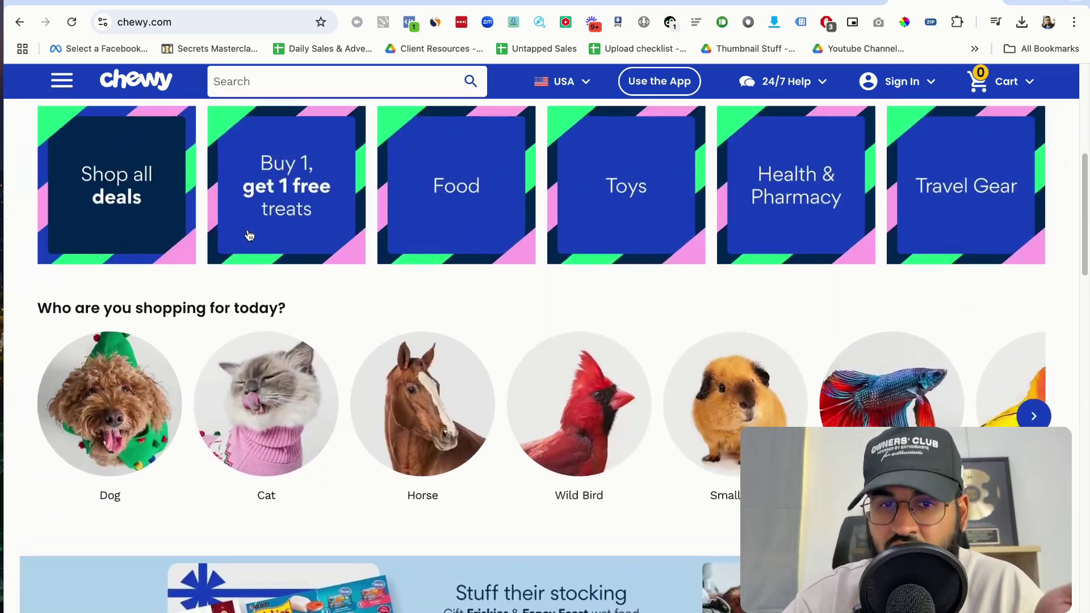
pyautogui.scroll(6, 248, 234)
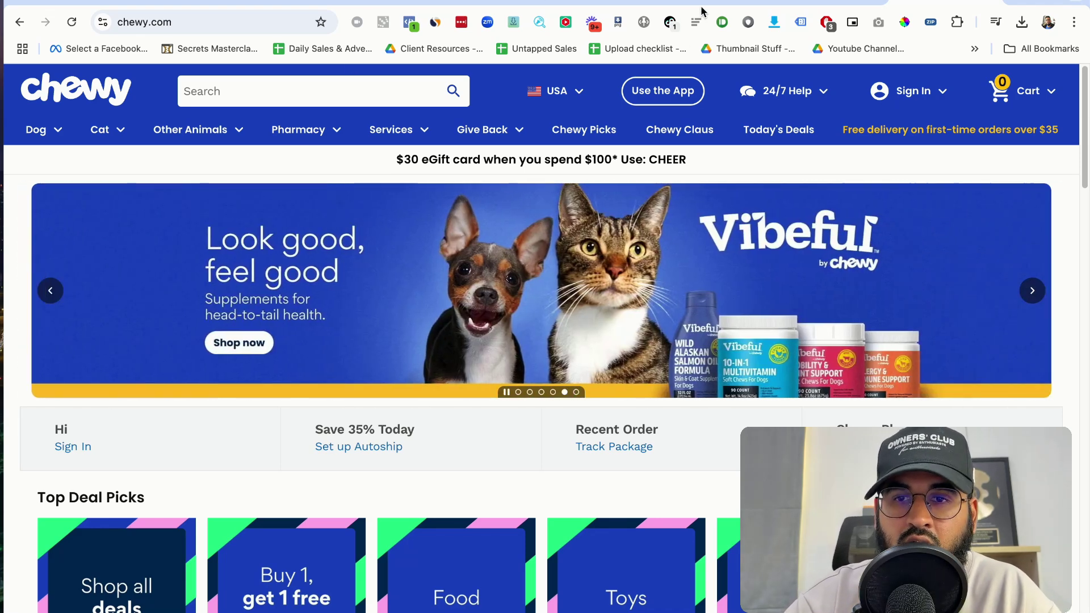
# Return to the CursiveChamp document, highlight the Crayola entry, and read the remaining brands and the custom audience sections
pyautogui.click(697, 1)
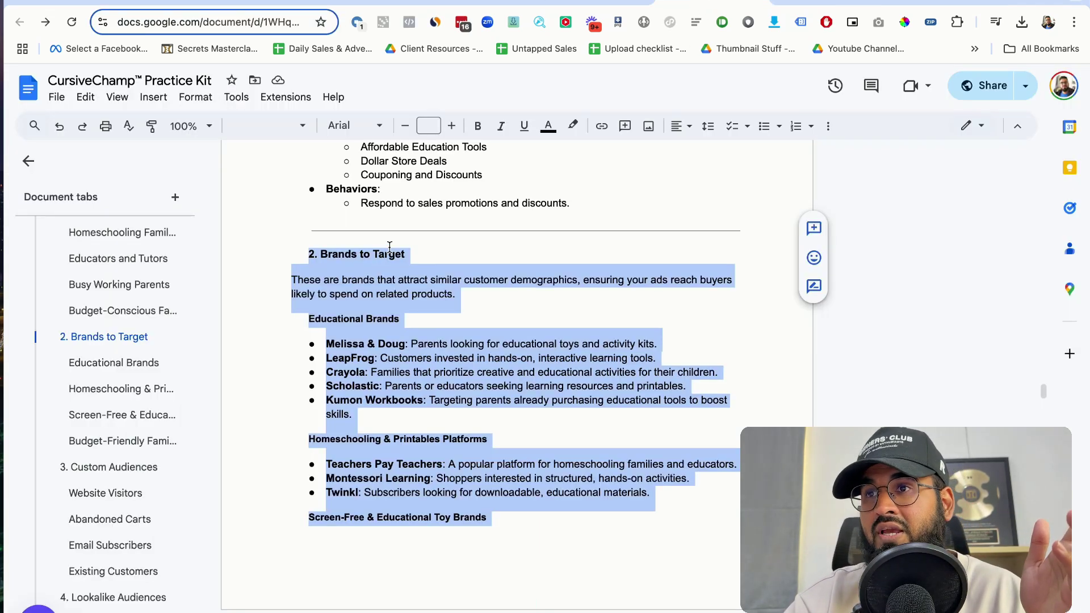
pyautogui.scroll(-3, 389, 246)
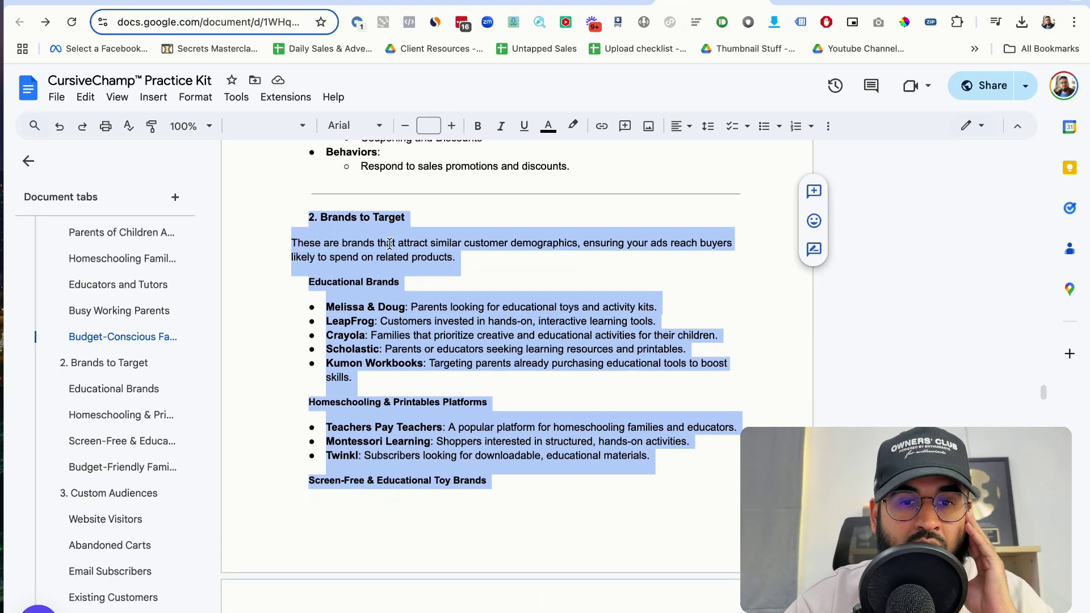
pyautogui.click(380, 293)
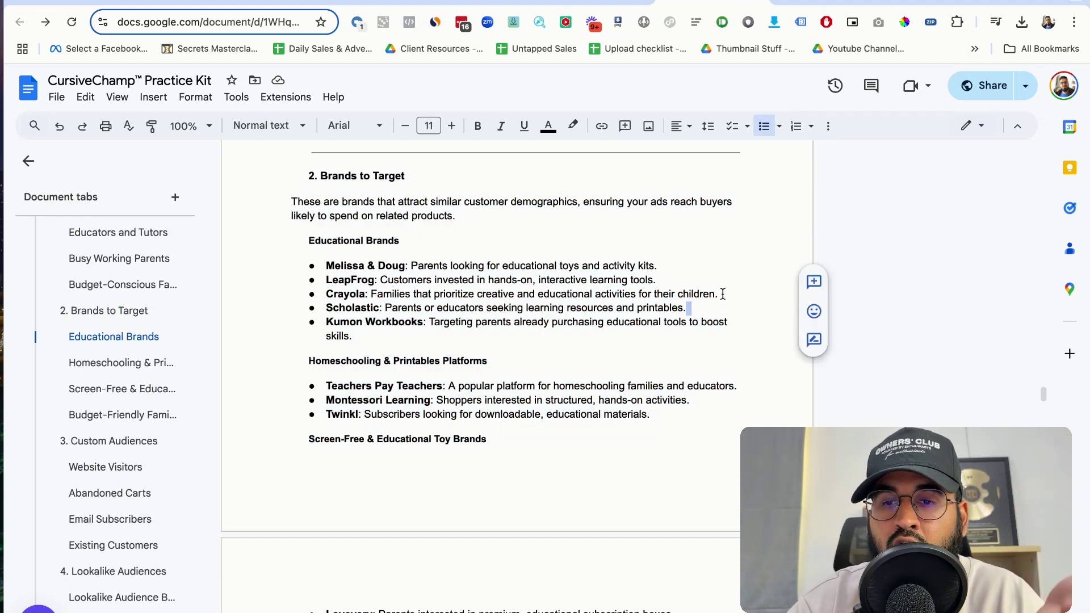
pyautogui.moveTo(719, 294); pyautogui.dragTo(338, 293)
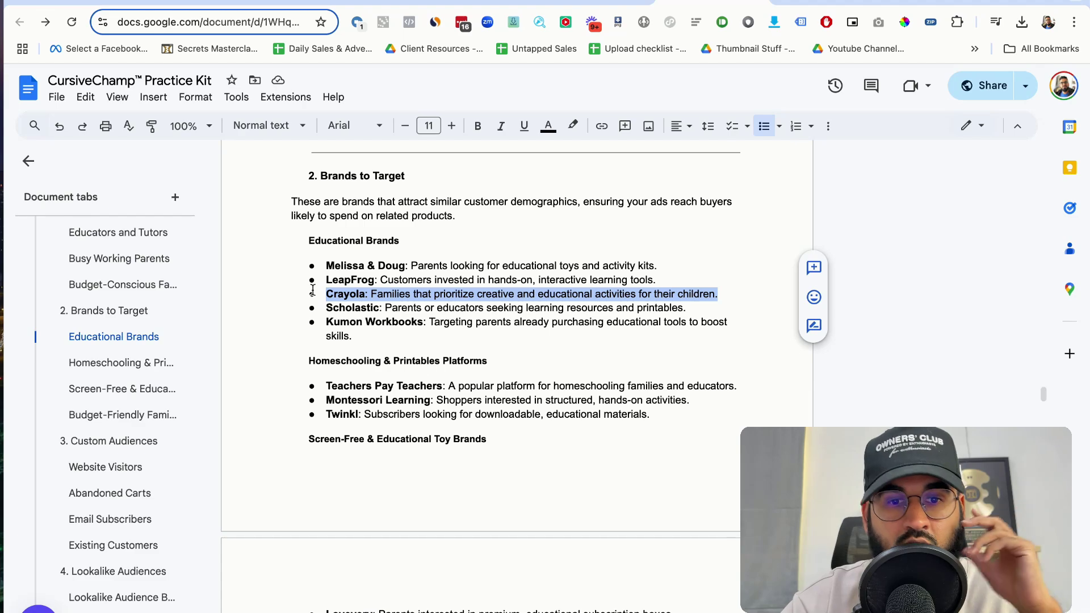
pyautogui.scroll(-10, 422, 377)
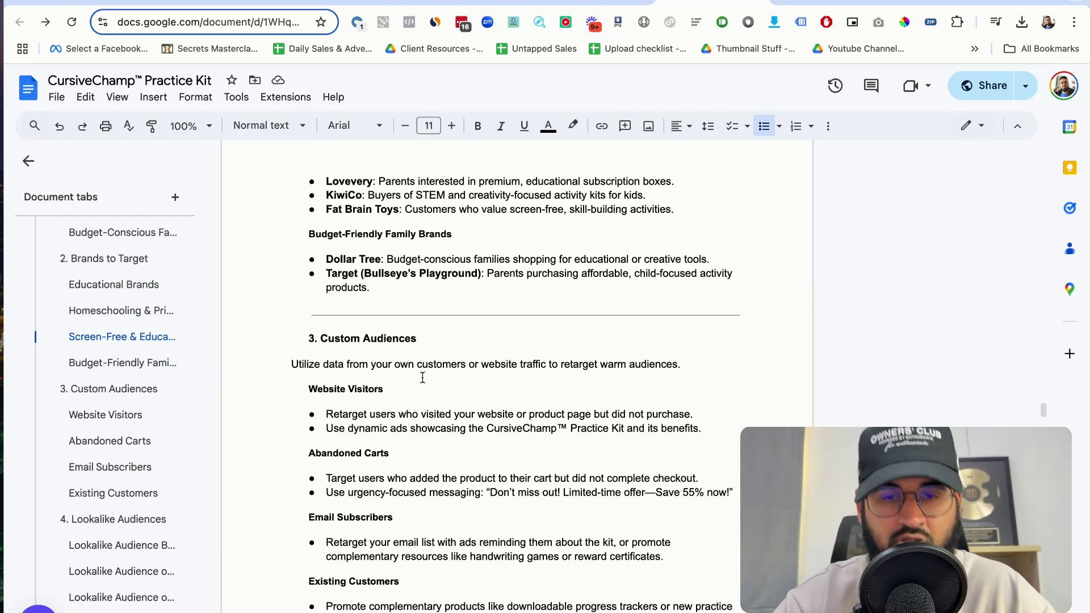
pyautogui.scroll(-20, 423, 377)
pyautogui.scroll(20, 422, 377)
pyautogui.scroll(20, 423, 377)
# Open shopfunnels.net in a new browser tab and filter its funnel templates to Pre Built Dropshipping Stores
pyautogui.hotkey('ctrl', 't')
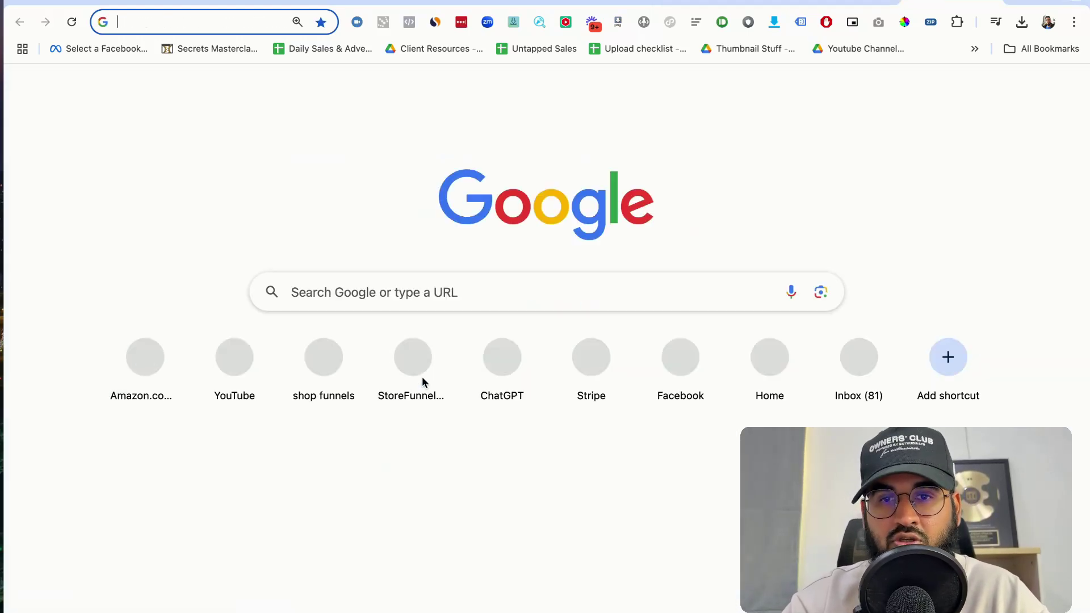
pyautogui.write('shopfunnels.net')
pyautogui.press('Return')
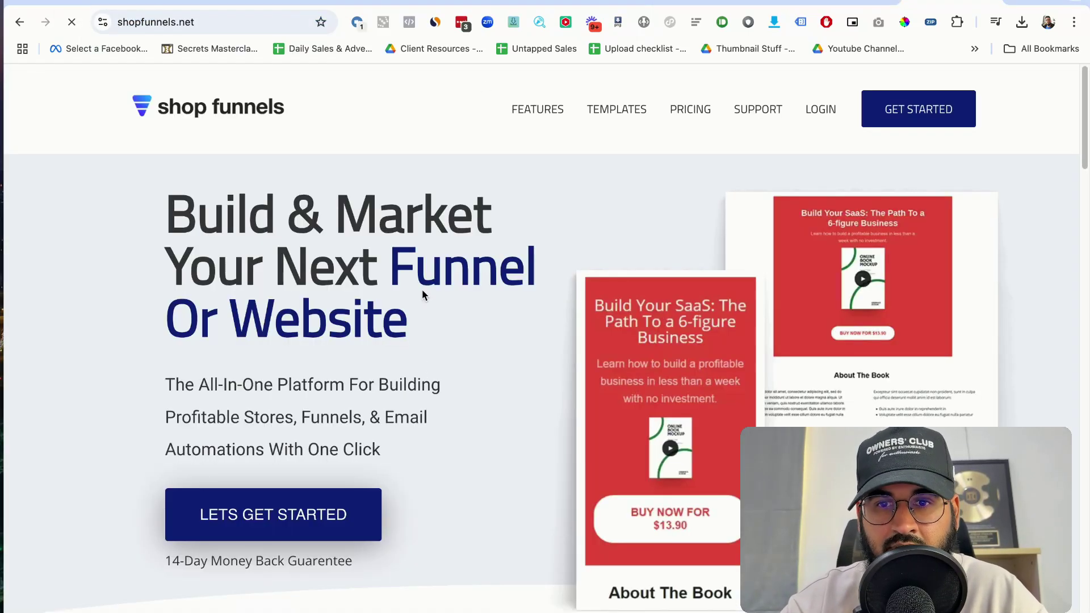
pyautogui.click(608, 110)
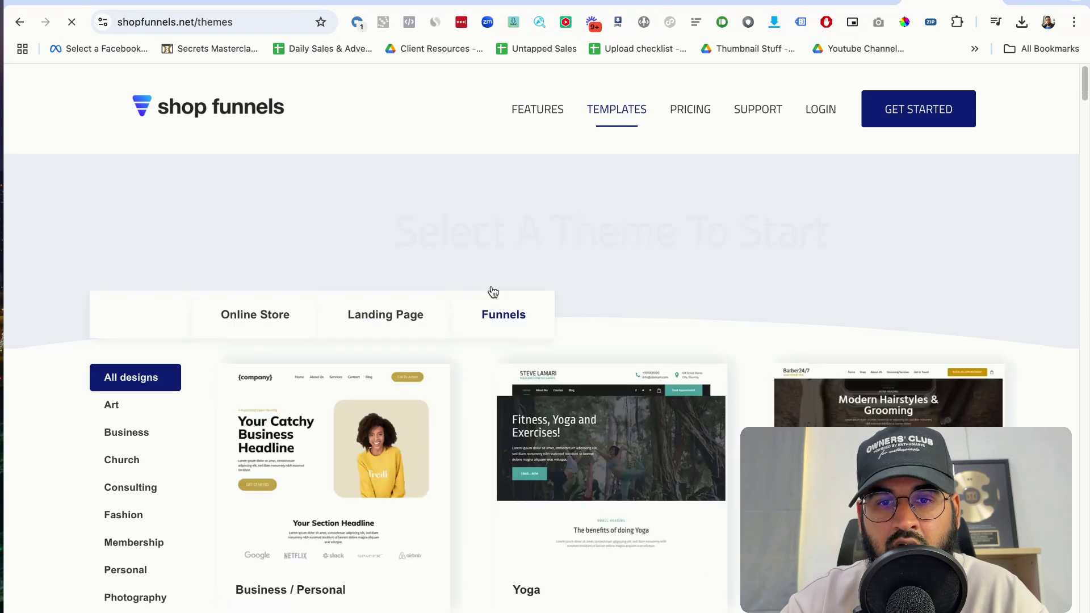
pyautogui.click(479, 329)
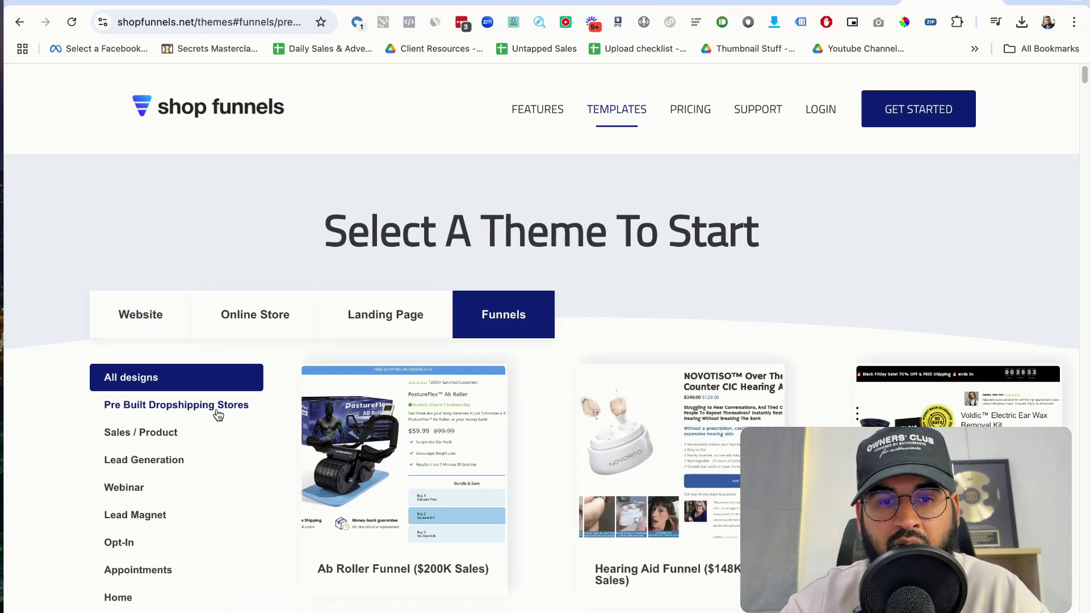
pyautogui.click(218, 414)
# Browse the pre-built dropshipping funnels and find the Digital Dropshipping: CursiveChamp Practice Kit template
pyautogui.scroll(-15, 499, 387)
pyautogui.scroll(-10, 499, 387)
pyautogui.scroll(20, 445, 258)
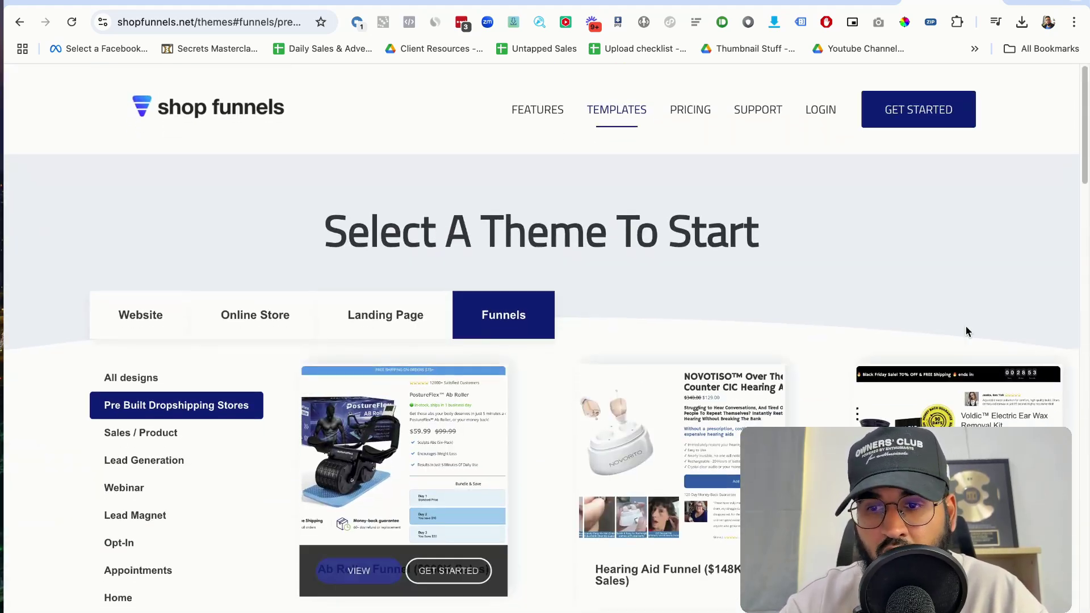
pyautogui.scroll(-20, 645, 386)
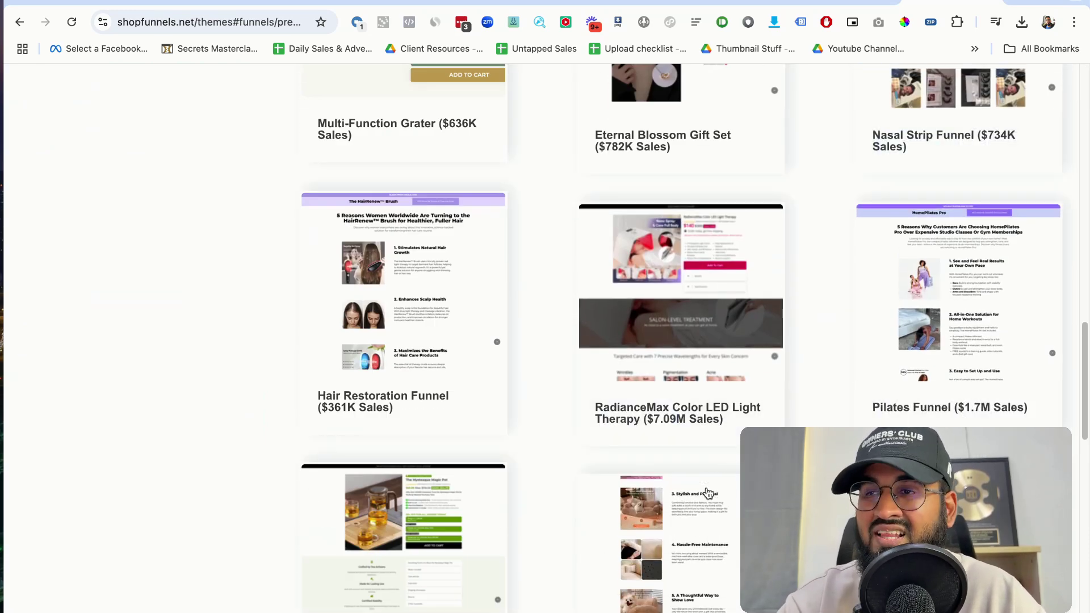
pyautogui.scroll(-15, 707, 492)
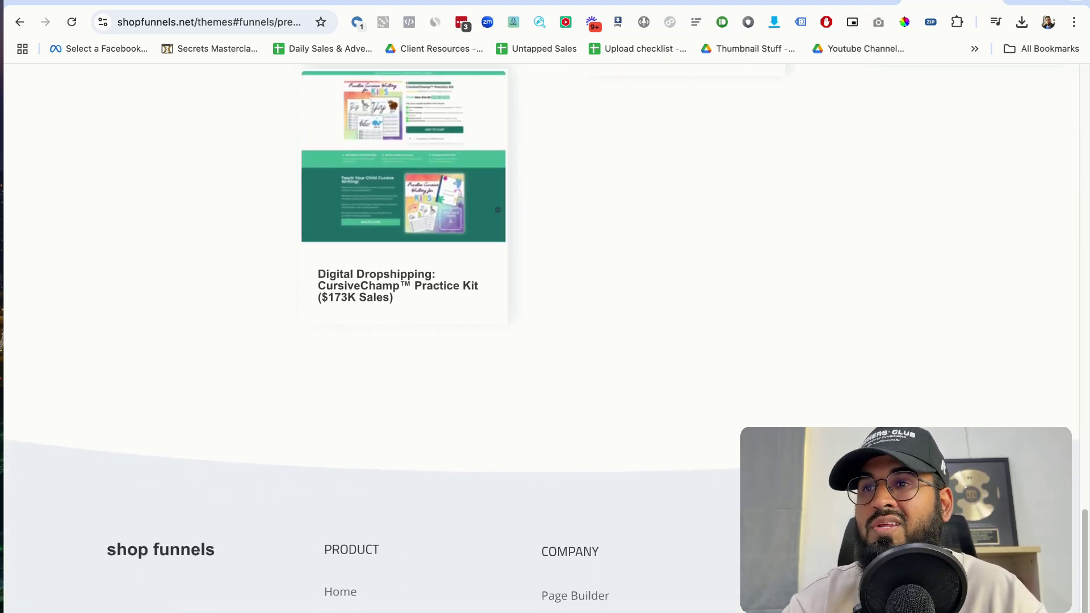
pyautogui.scroll(2, 577, 315)
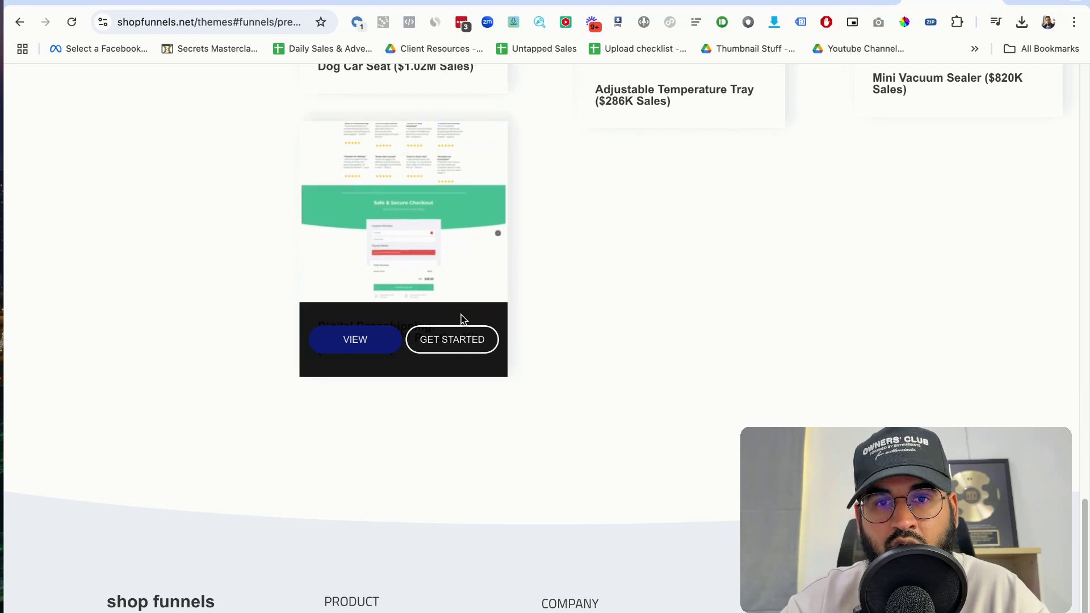
# Switch to the CursiveChamp funnel in the page builder and review its landing page down to the end-of-funnel blocks and back
pyautogui.click(317, 2)
pyautogui.scroll(-10, 557, 374)
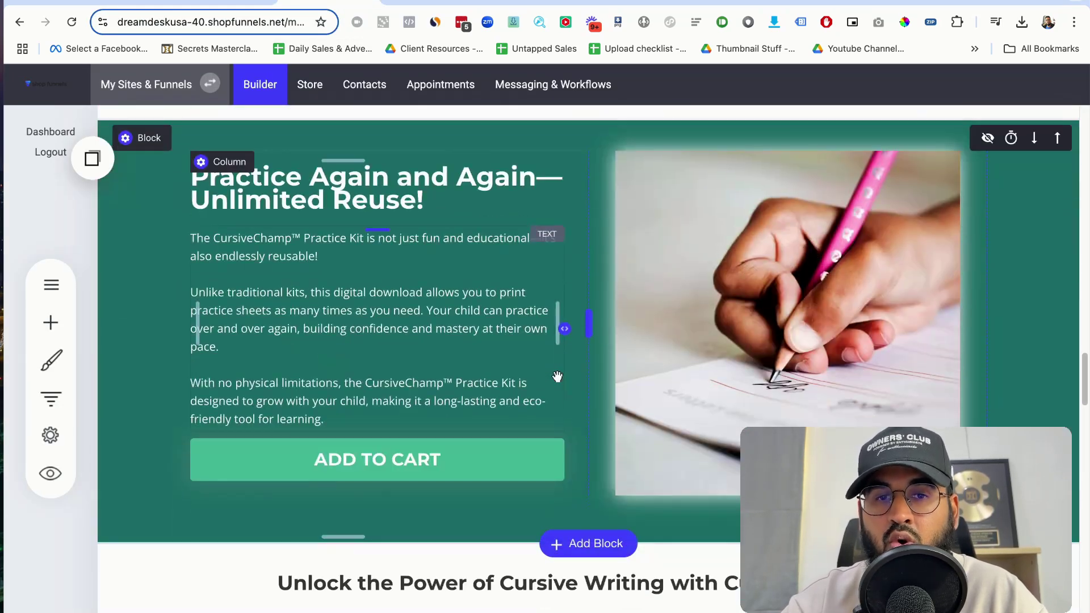
pyautogui.scroll(-20, 557, 376)
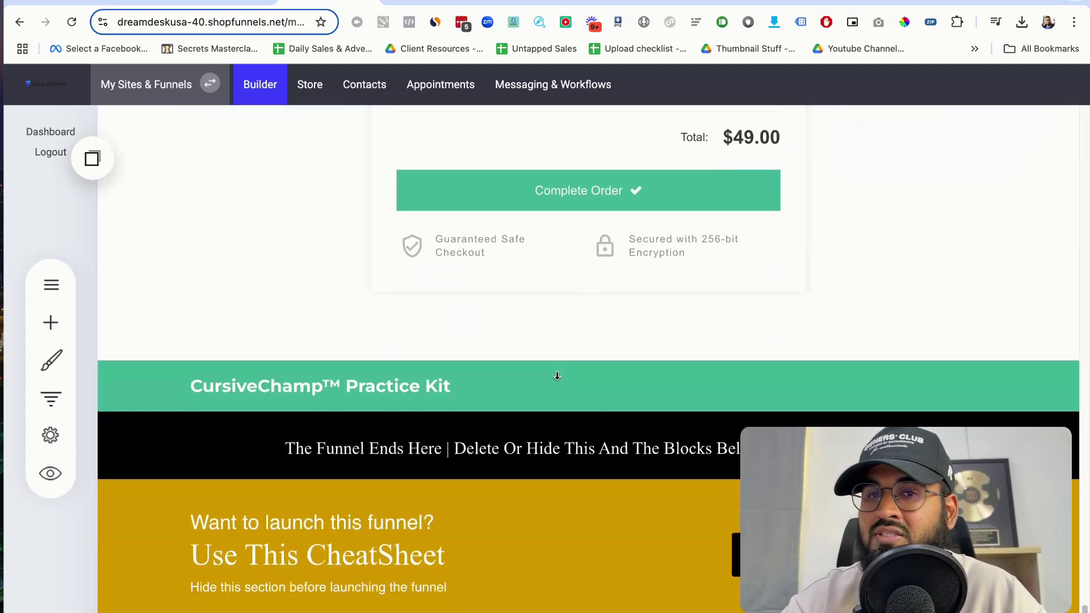
pyautogui.scroll(15, 556, 376)
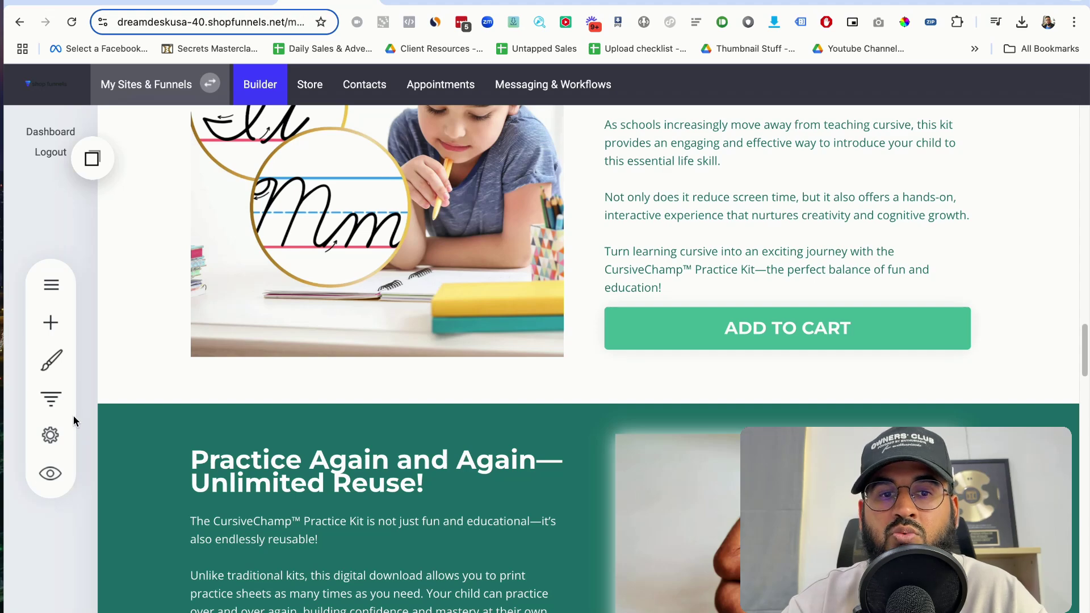
pyautogui.scroll(10, 585, 406)
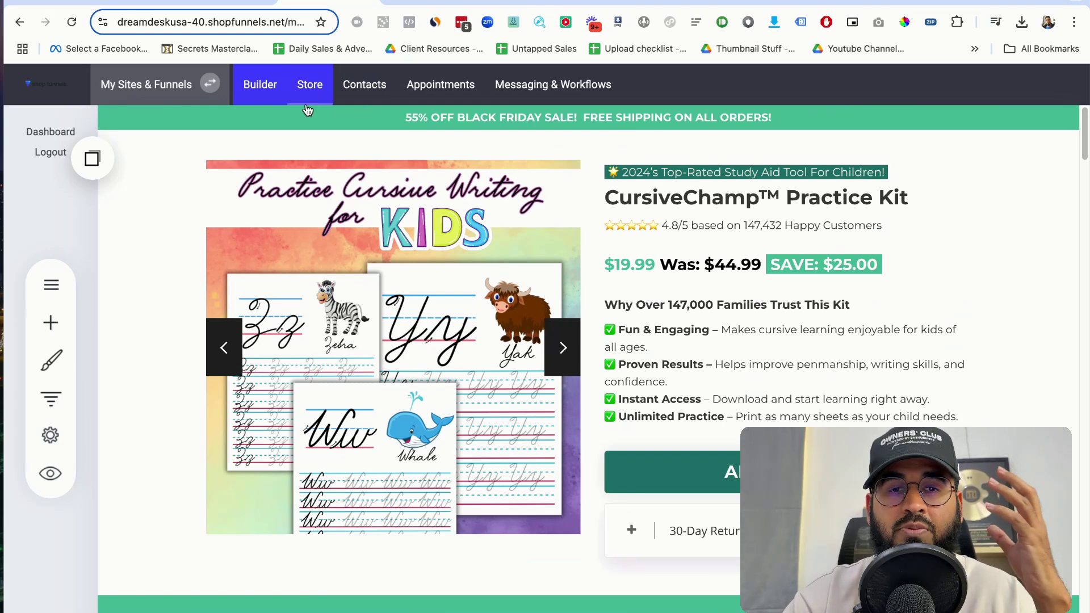
pyautogui.click(312, 7)
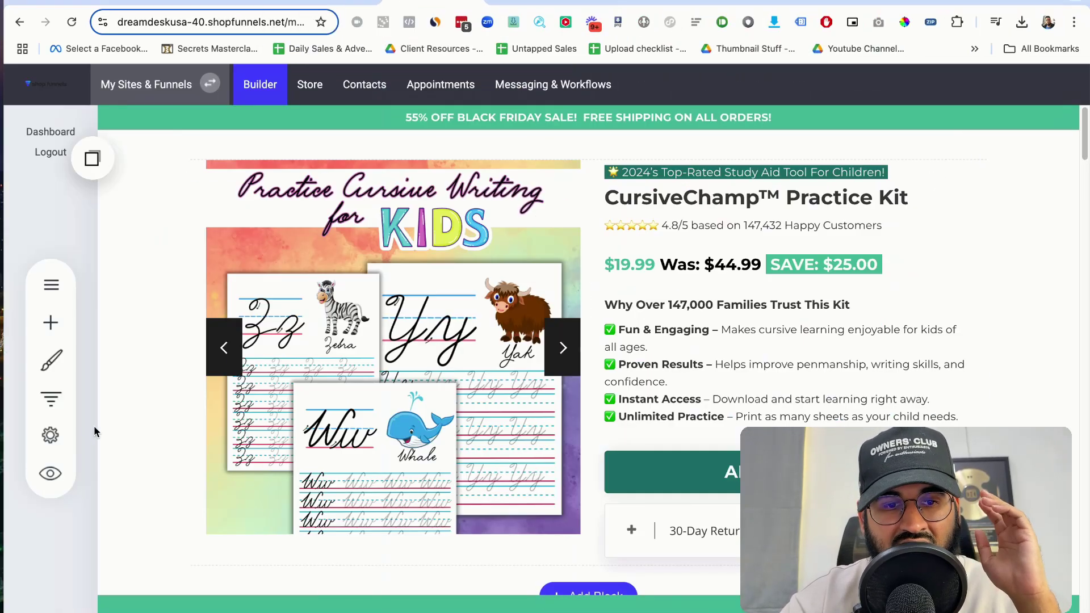
# Examine the CursiveChamp Practice Kit funnel's steps and open its Upsell 1 page in the builder
pyautogui.click(54, 403)
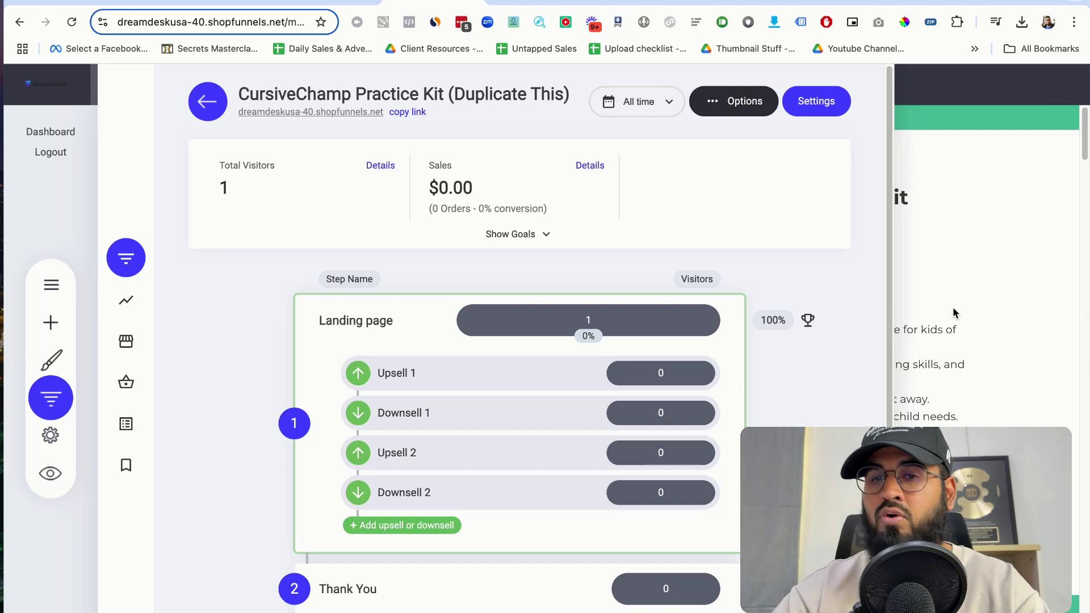
pyautogui.click(1041, 288)
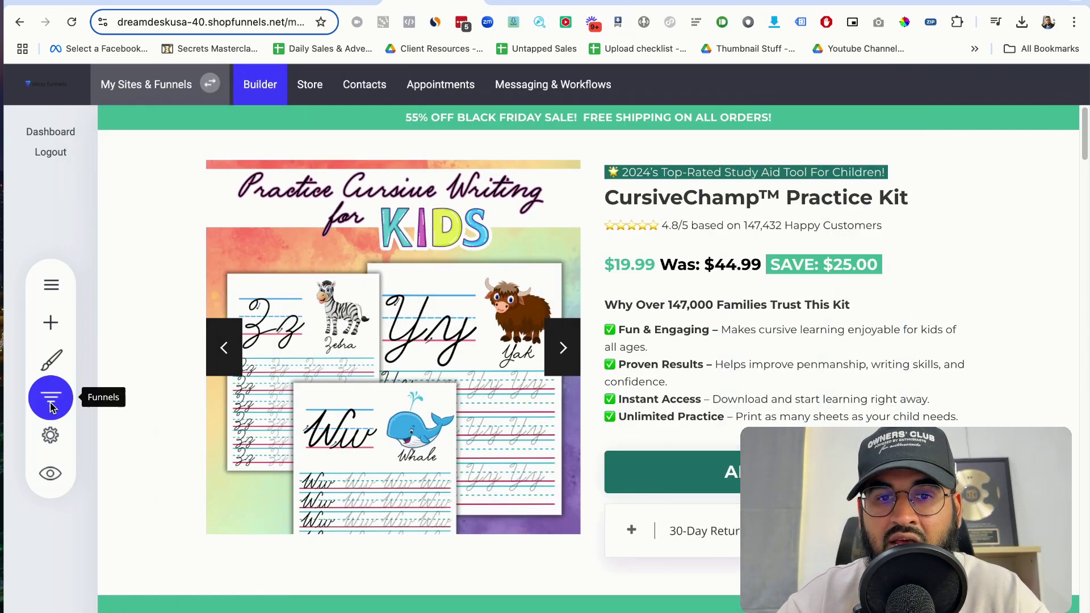
pyautogui.click(51, 398)
pyautogui.click(411, 382)
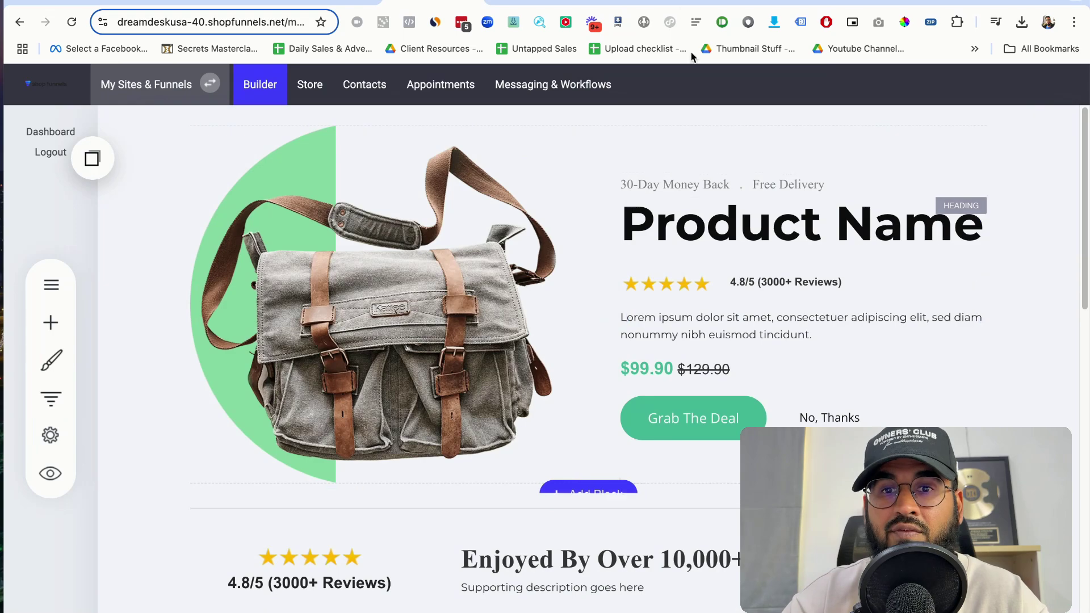
# Search the web for "kids writing plr products" in a new browser tab
pyautogui.click(845, 3)
pyautogui.click(715, 10)
pyautogui.click(1010, 4)
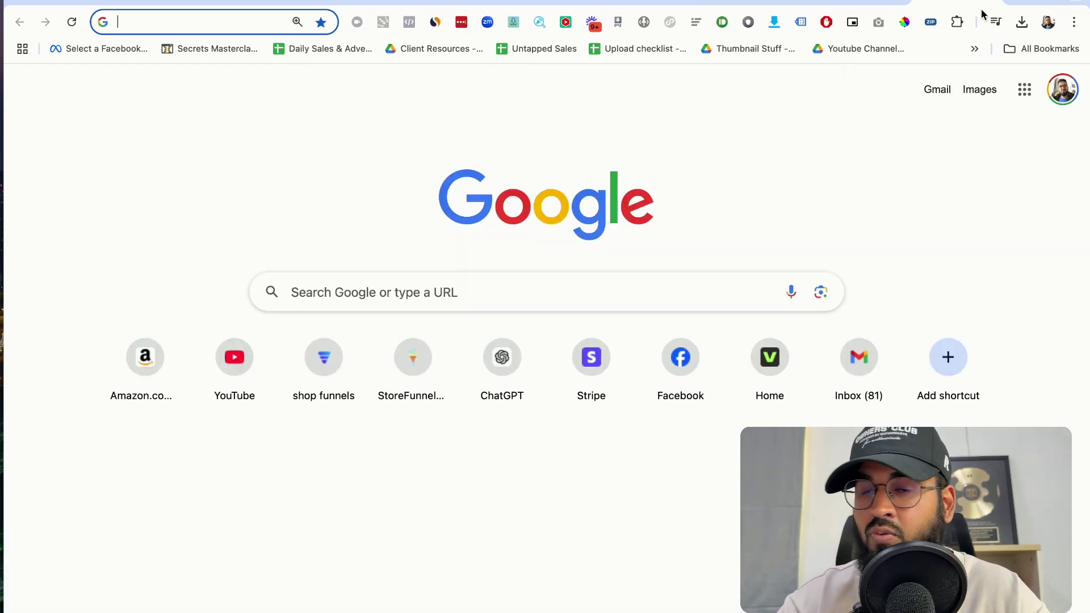
pyautogui.write('kids ')
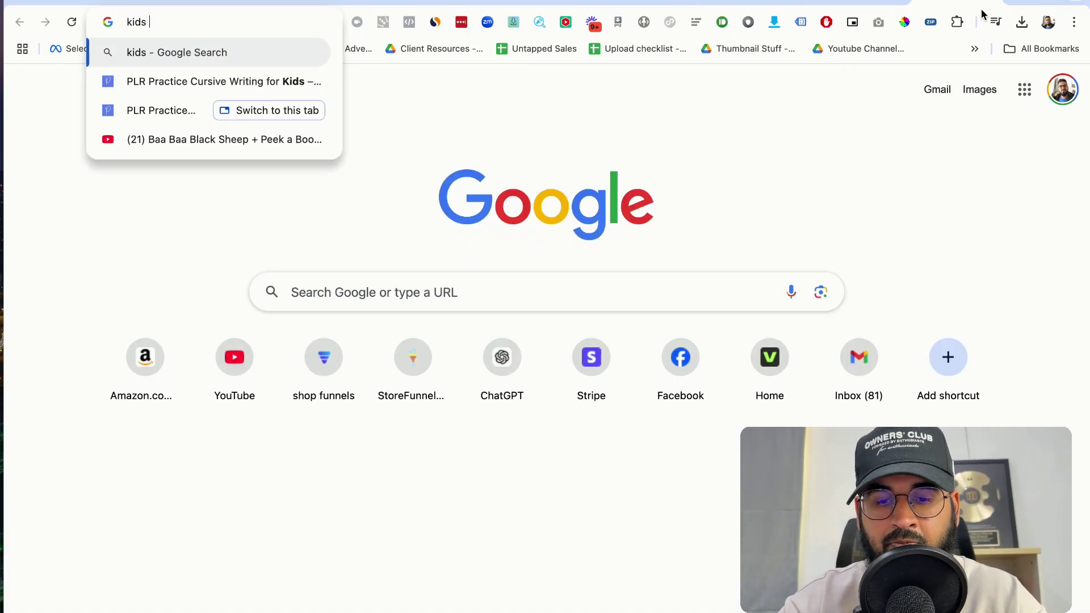
pyautogui.write('writing plr products')
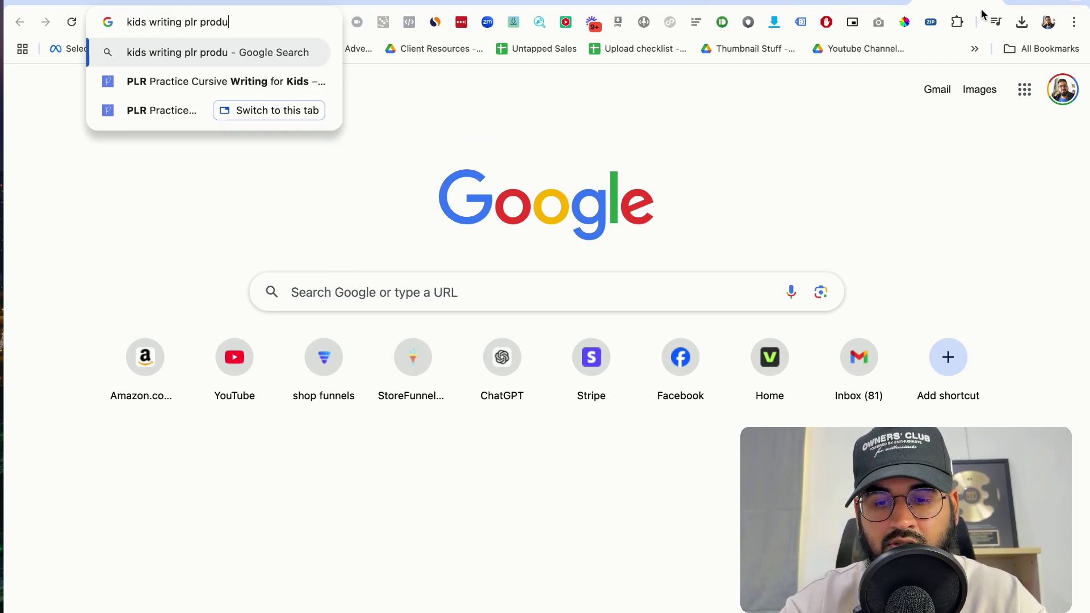
pyautogui.press('Return')
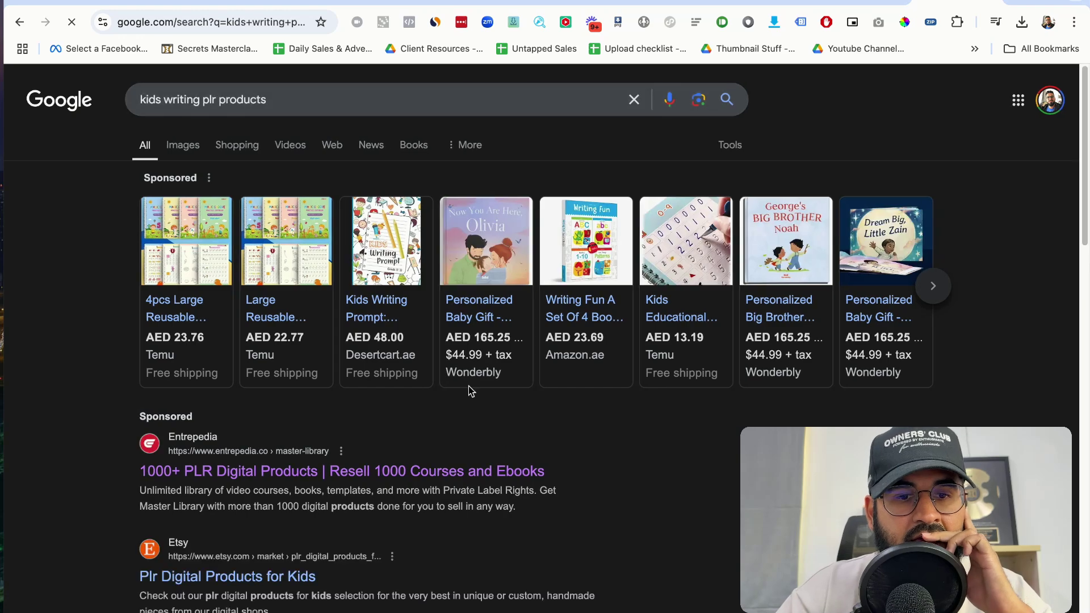
# Open PLR Printables Store's PLR Teaching Resources collection from the search results and view its products
pyautogui.scroll(-5, 426, 391)
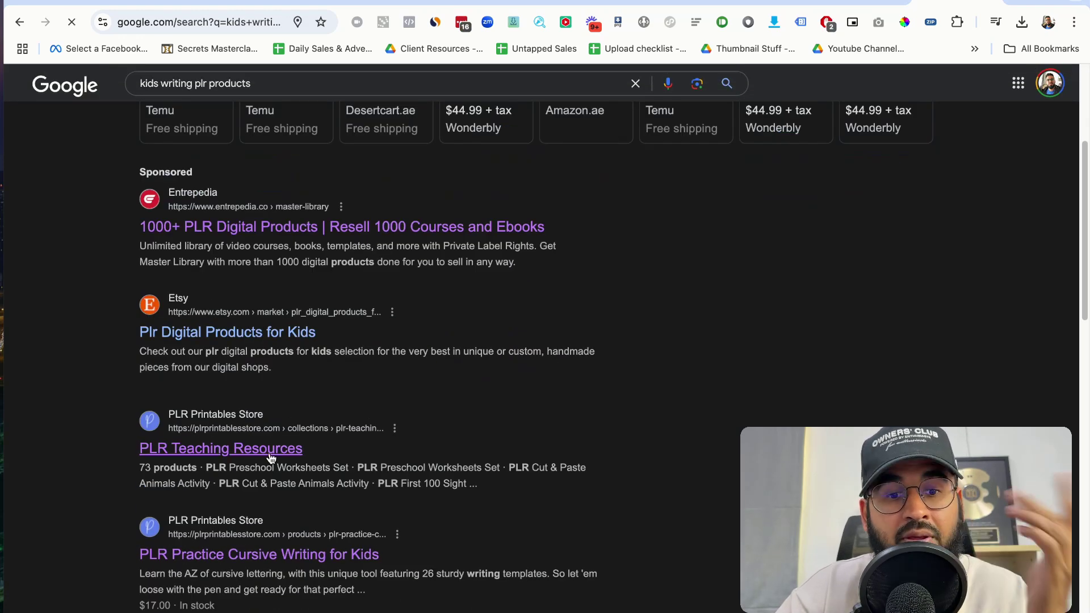
pyautogui.click(268, 451)
pyautogui.scroll(-2, 669, 308)
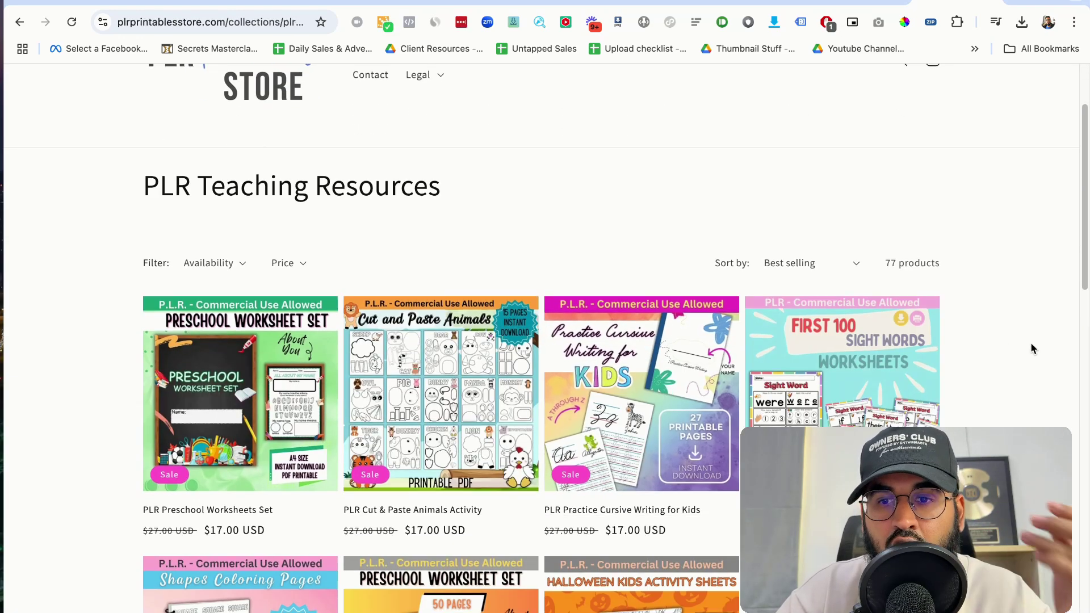
# Browse the PLR Teaching Resources collection and open the PLR Alphabet Find & Color A-Z product
pyautogui.scroll(-3, 1031, 341)
pyautogui.scroll(-5, 1031, 346)
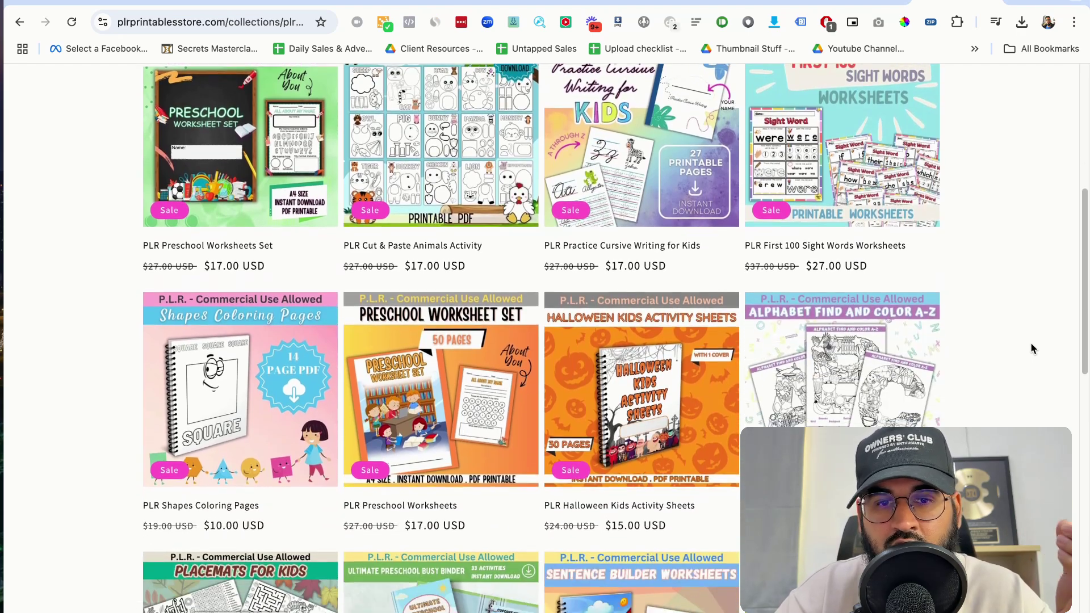
pyautogui.scroll(-1, 1030, 343)
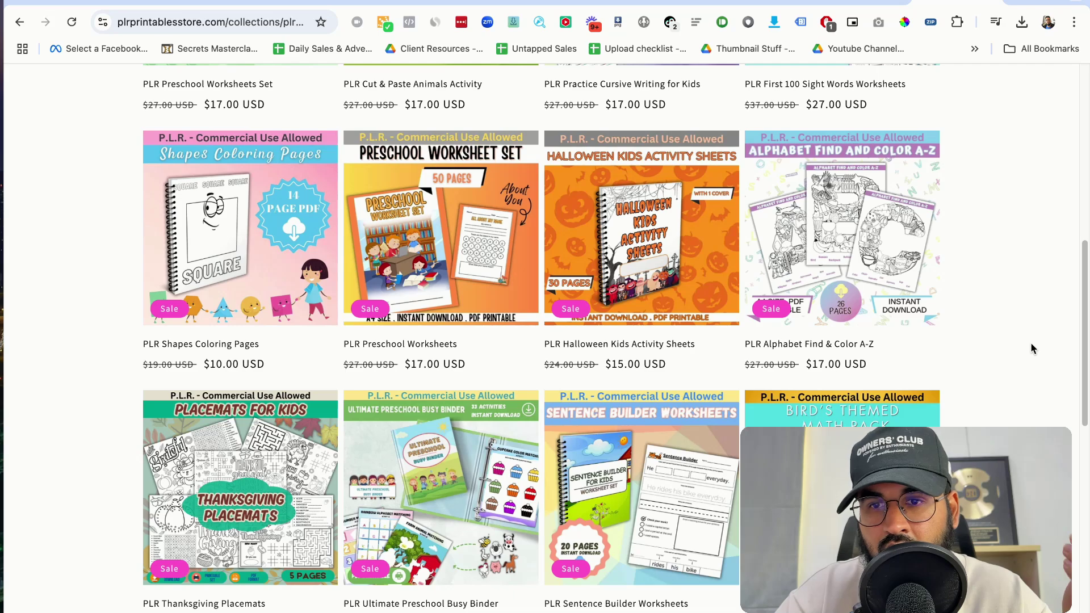
pyautogui.click(895, 254)
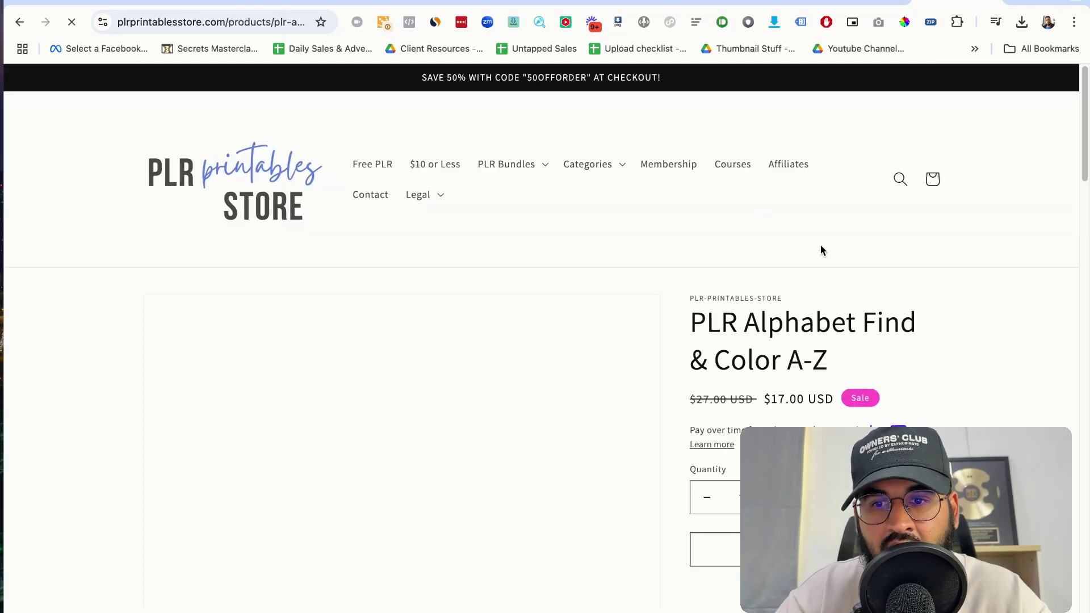
# Review the PLR Alphabet Find & Color A-Z product page's images and description, and highlight its sale price
pyautogui.scroll(-5, 817, 244)
pyautogui.scroll(1, 851, 201)
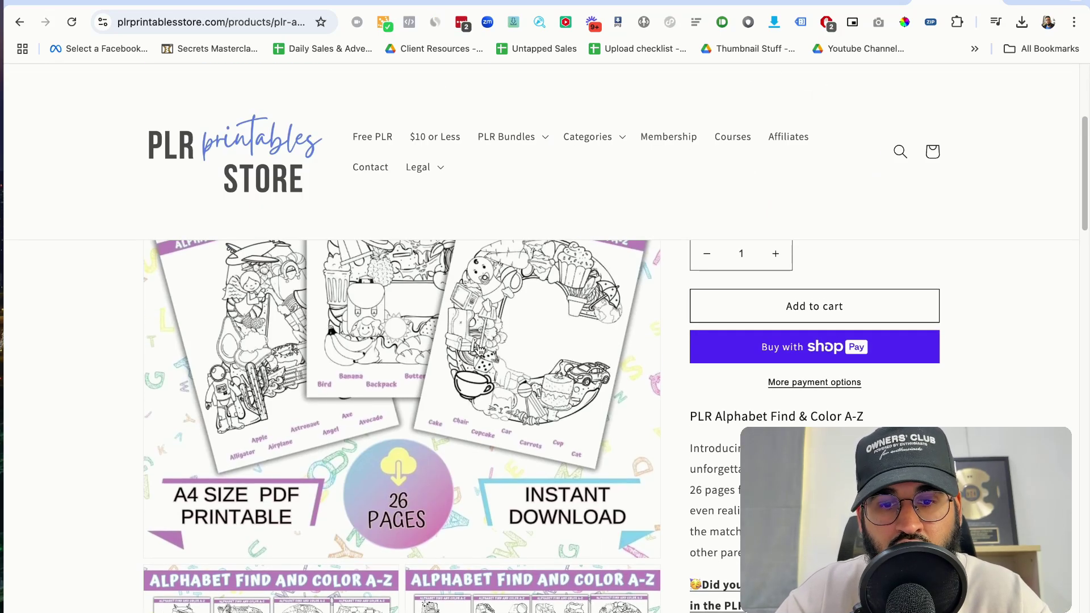
pyautogui.scroll(-7, 491, 351)
pyautogui.scroll(10, 491, 350)
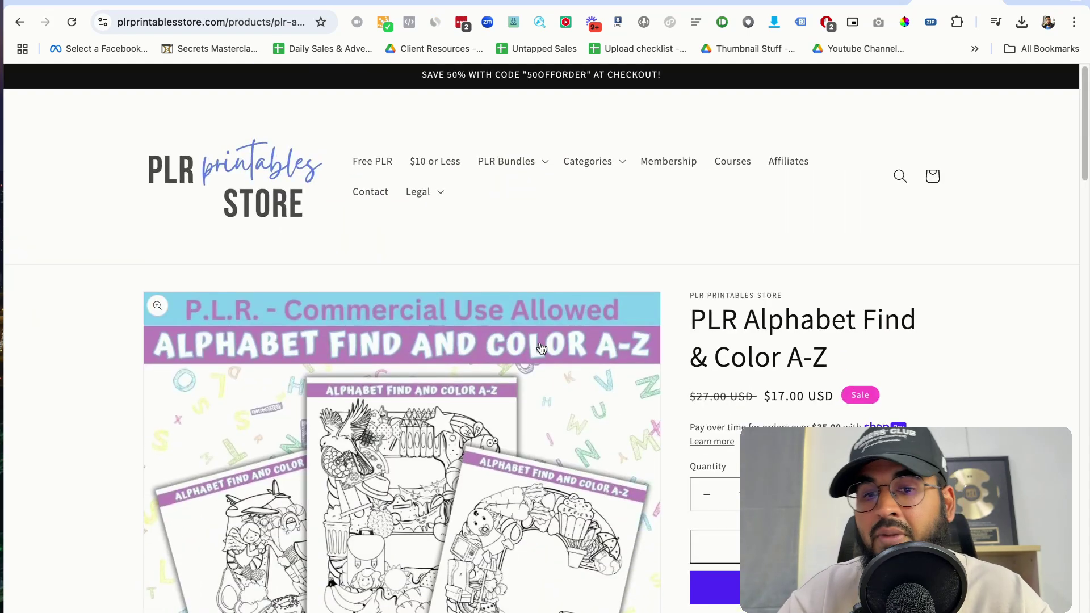
pyautogui.scroll(-4, 397, 360)
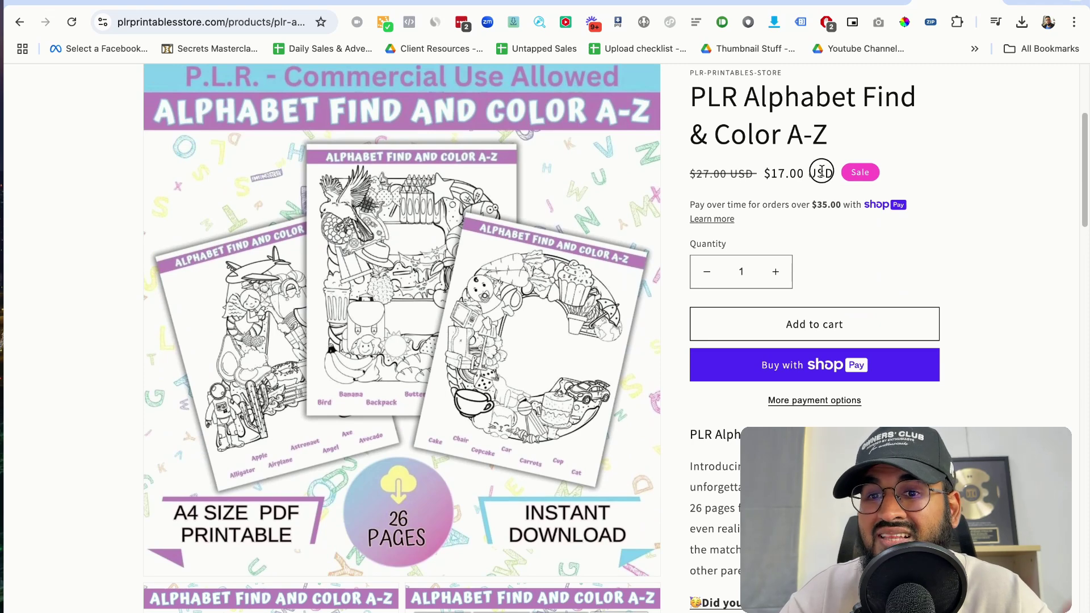
pyautogui.moveTo(822, 171); pyautogui.dragTo(777, 172)
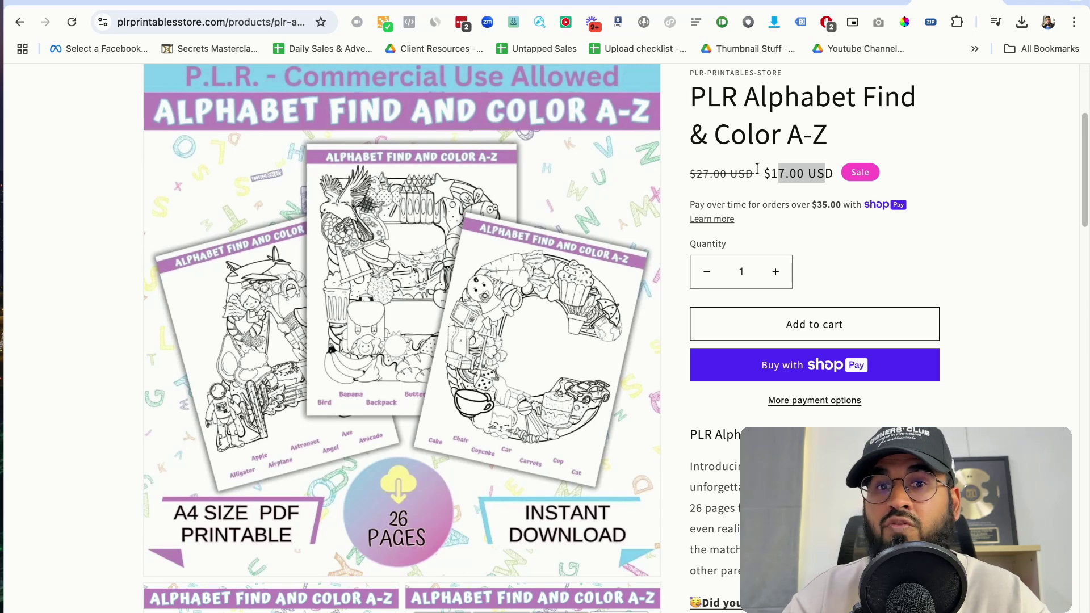
# Switch to the funnel builder, open the store's product creation form, and go back to the product list
pyautogui.click(388, 1)
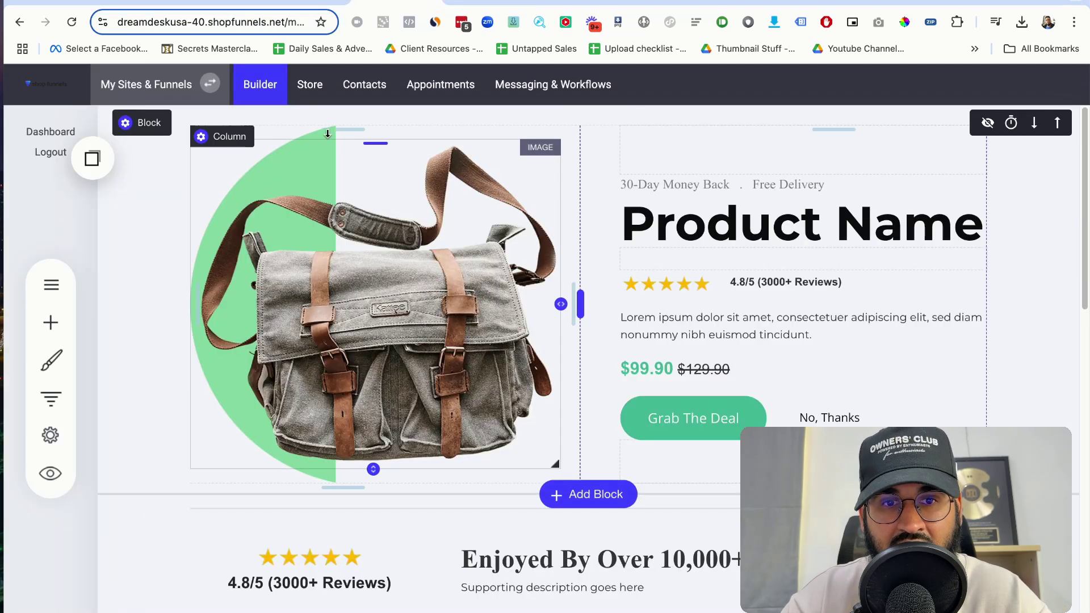
pyautogui.click(307, 98)
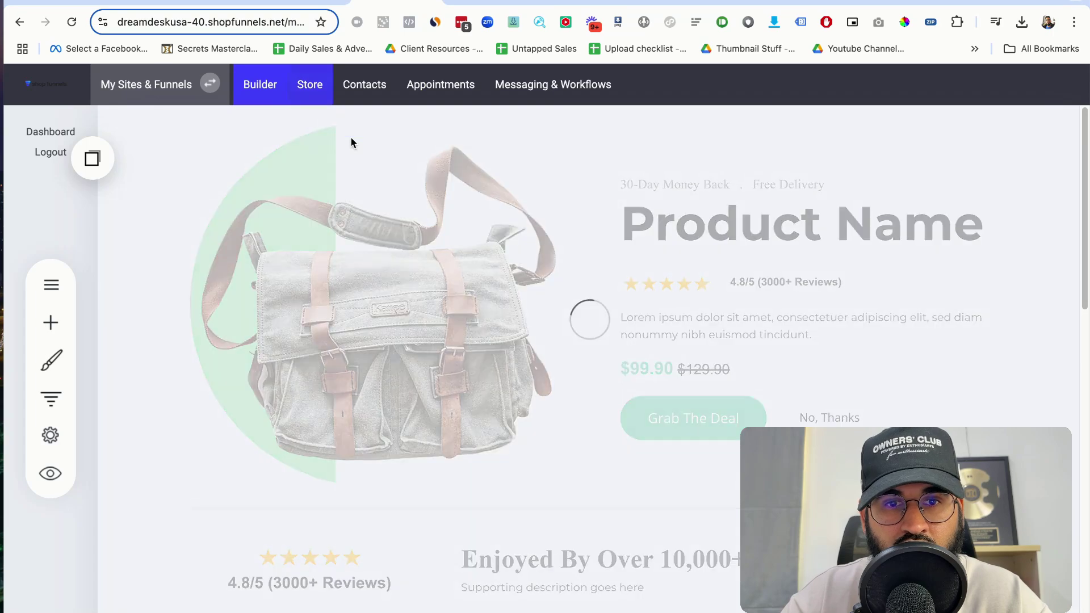
pyautogui.click(789, 277)
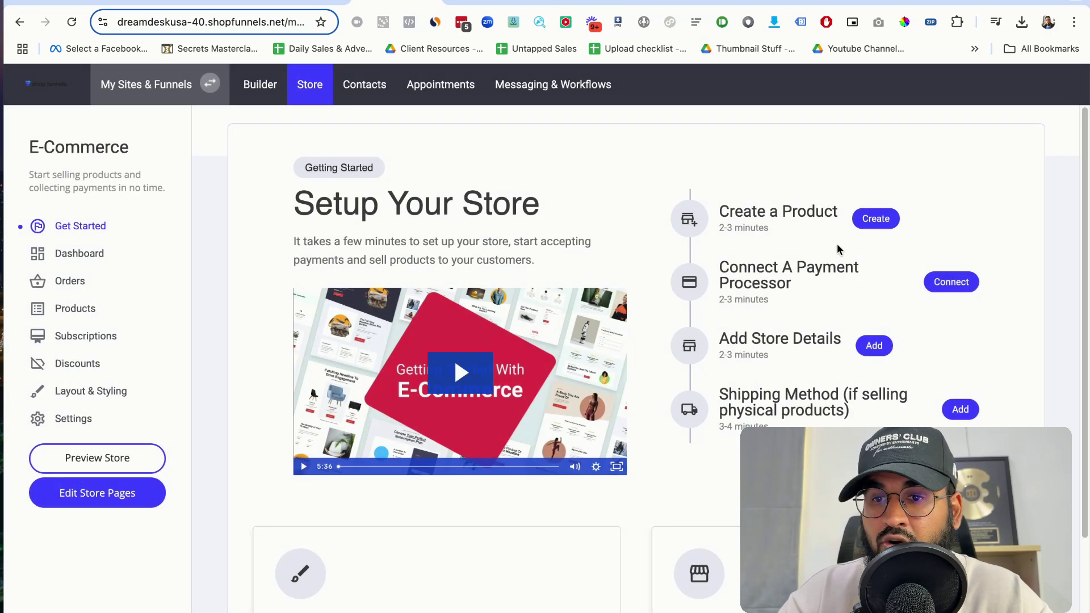
pyautogui.click(871, 219)
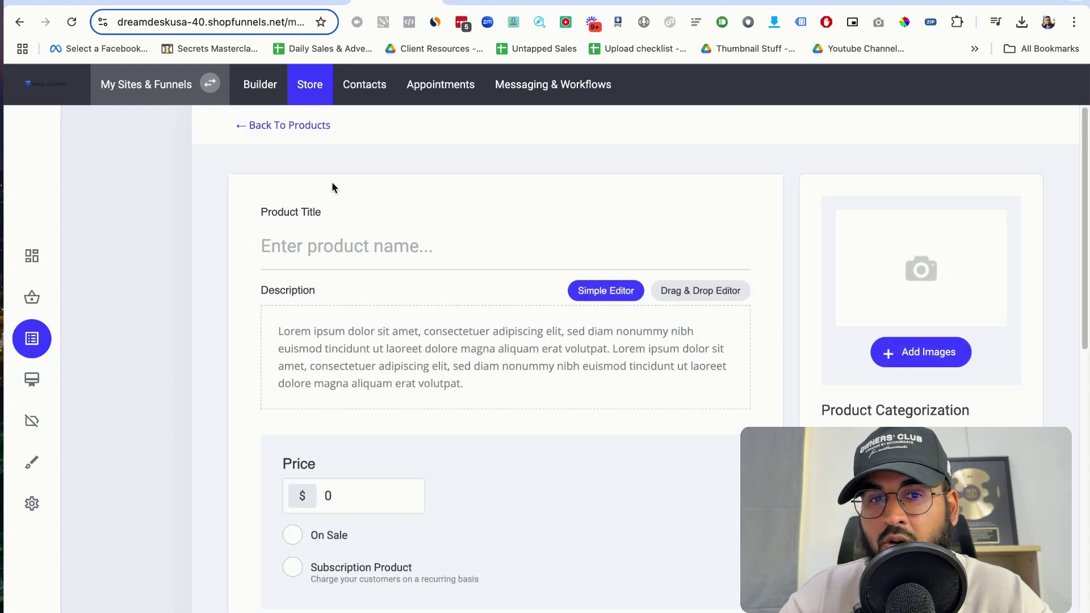
pyautogui.click(313, 126)
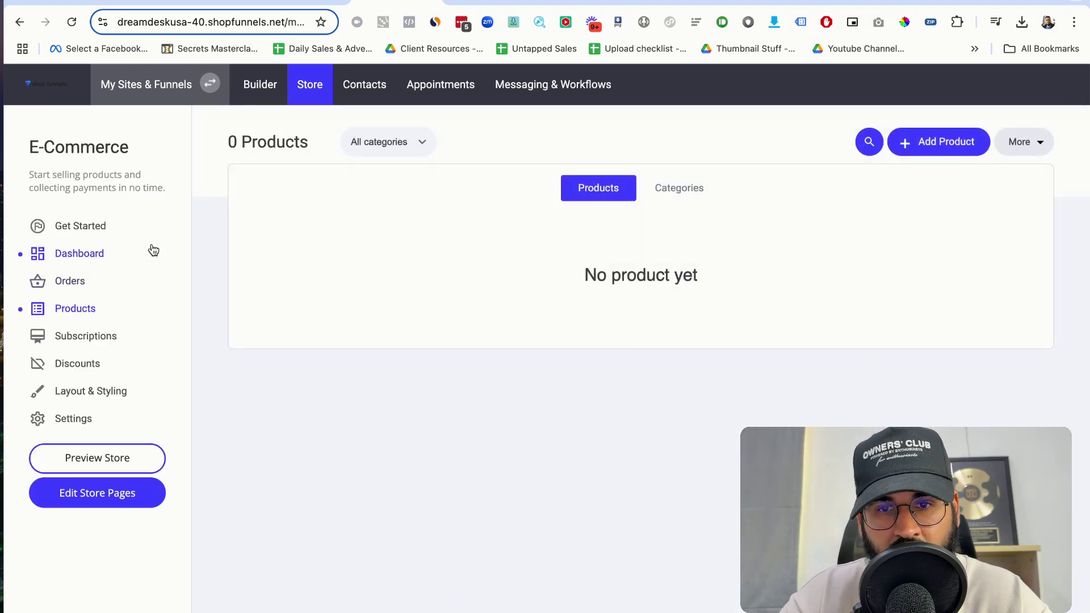
# Start adding a Digital Product and examine its form down to the Product File field and back
pyautogui.click(980, 147)
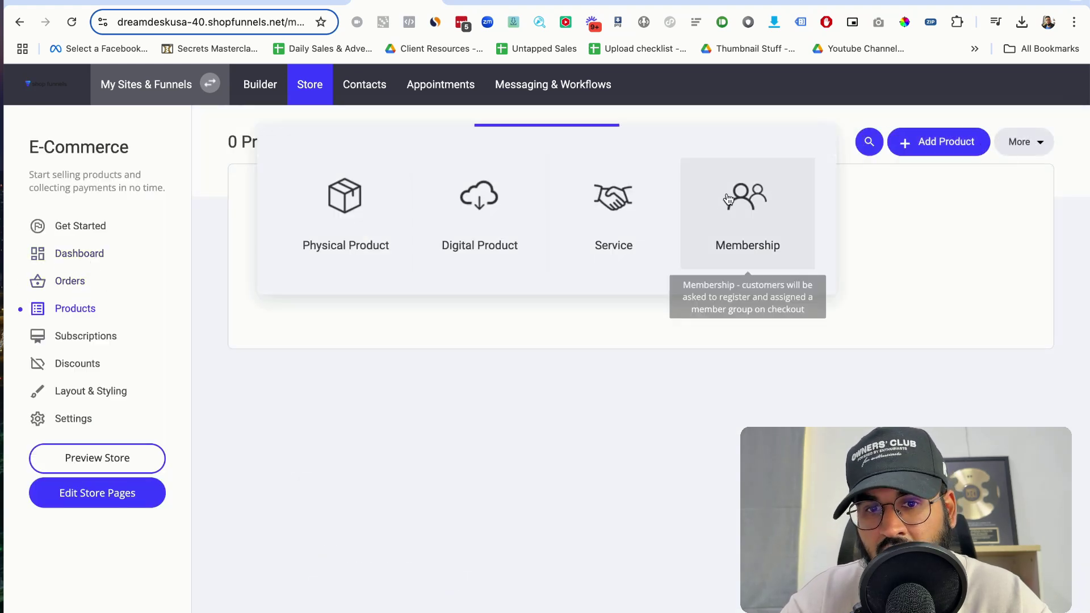
pyautogui.click(464, 231)
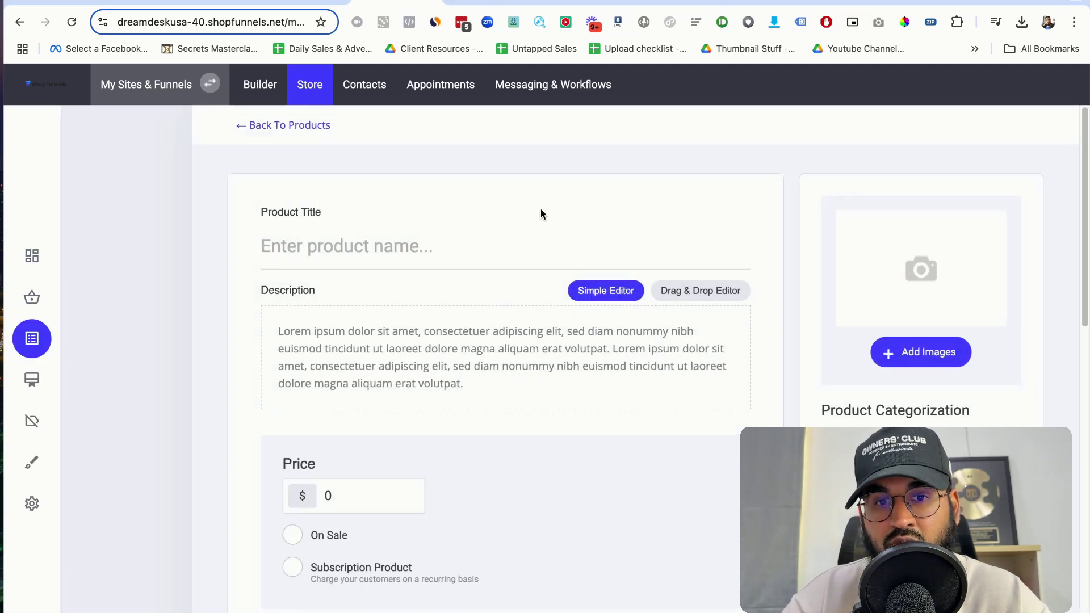
pyautogui.scroll(-6, 369, 391)
pyautogui.scroll(1, 363, 511)
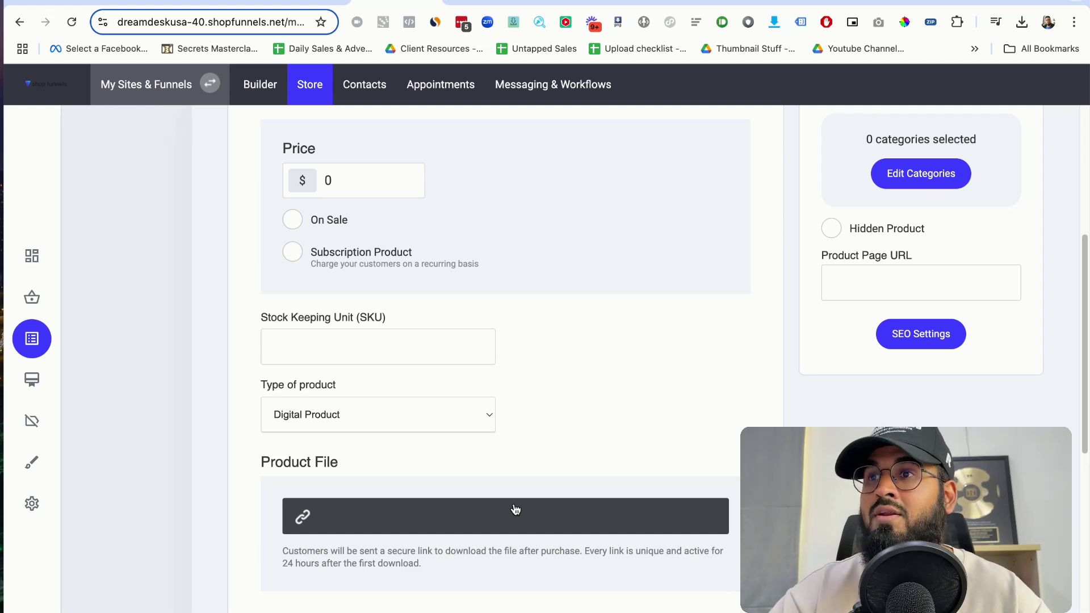
pyautogui.scroll(5, 533, 510)
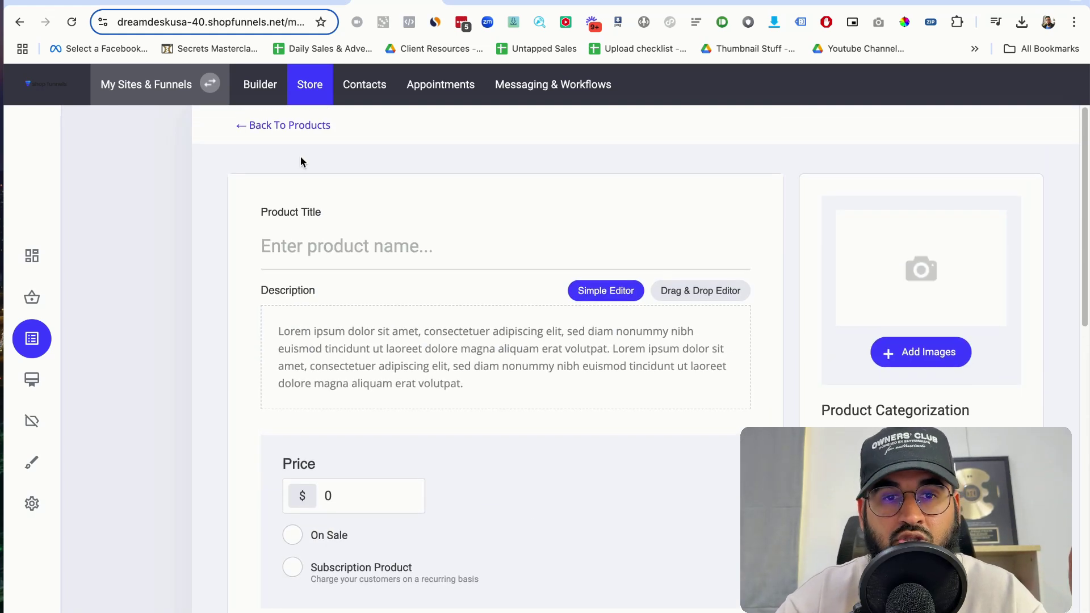
# Return to the page builder and check the upsell and downsell steps of the CursiveChamp Practice Kit funnel
pyautogui.click(276, 90)
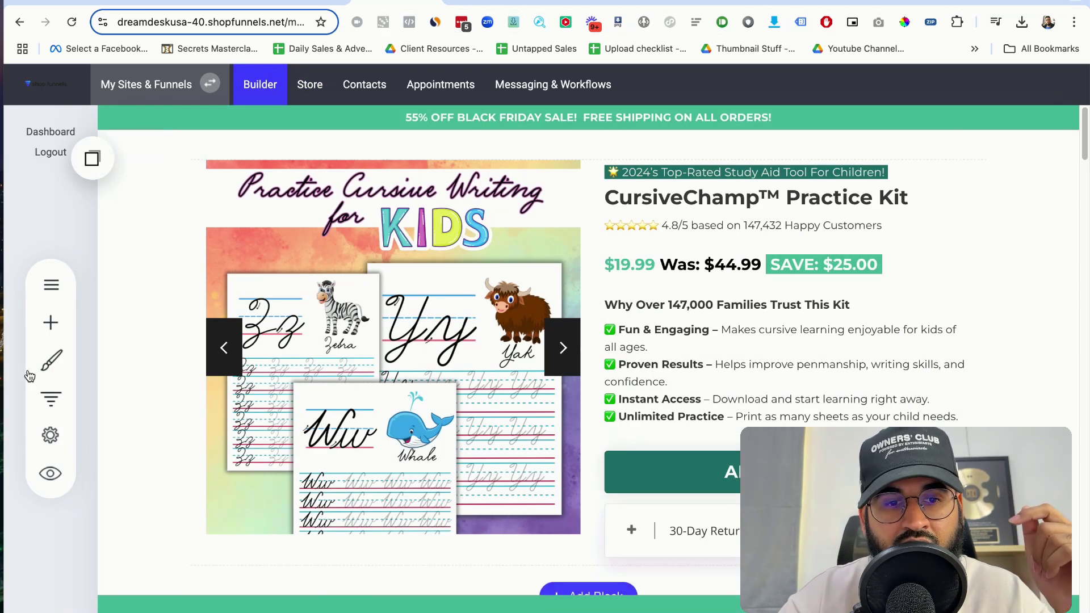
pyautogui.click(50, 397)
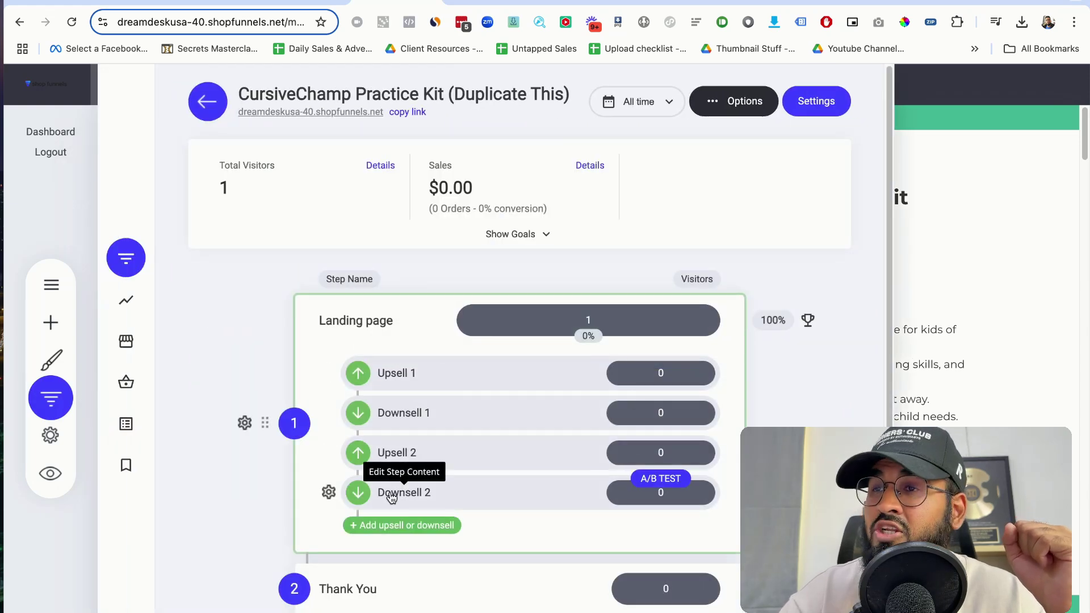
pyautogui.click(929, 367)
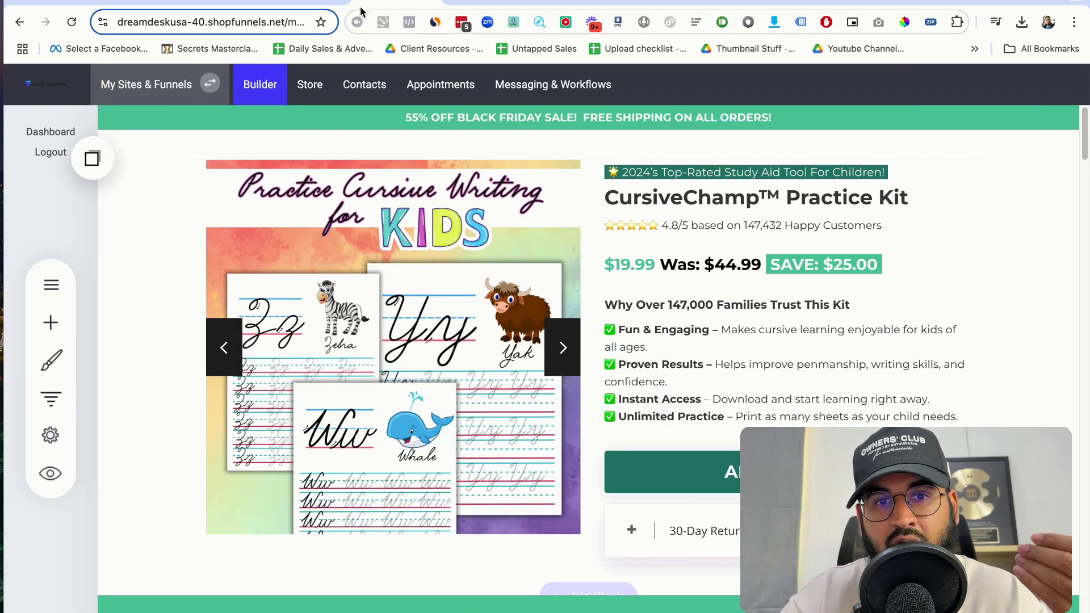
# Switch to Lily Learning's Cursive Handwriting Kit page and highlight its current sale price
pyautogui.click(282, 2)
pyautogui.scroll(9, 685, 301)
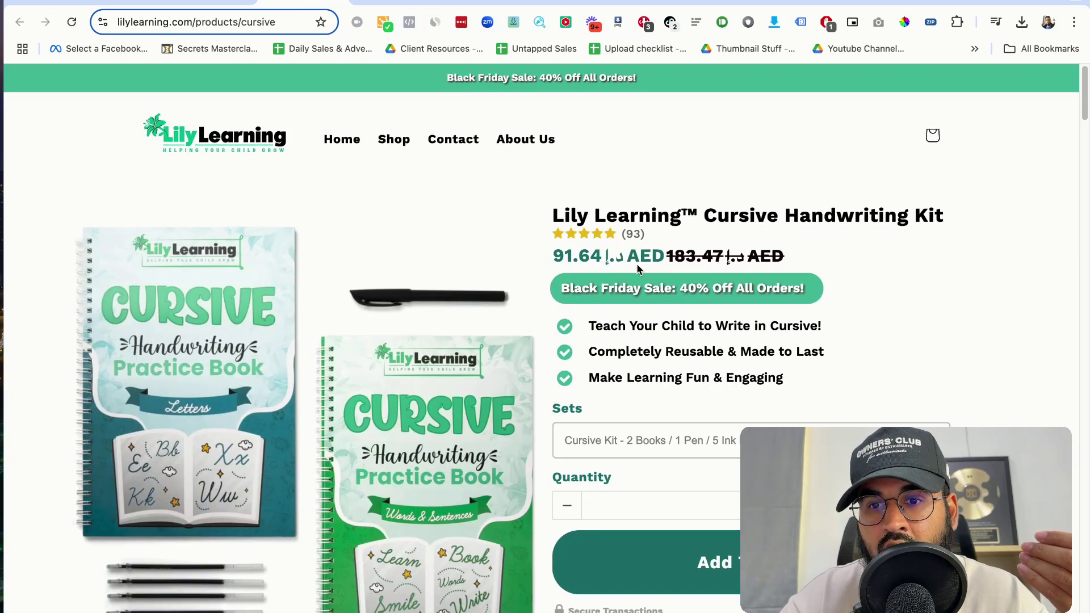
pyautogui.moveTo(608, 253); pyautogui.dragTo(583, 255)
pyautogui.tripleClick(583, 254)
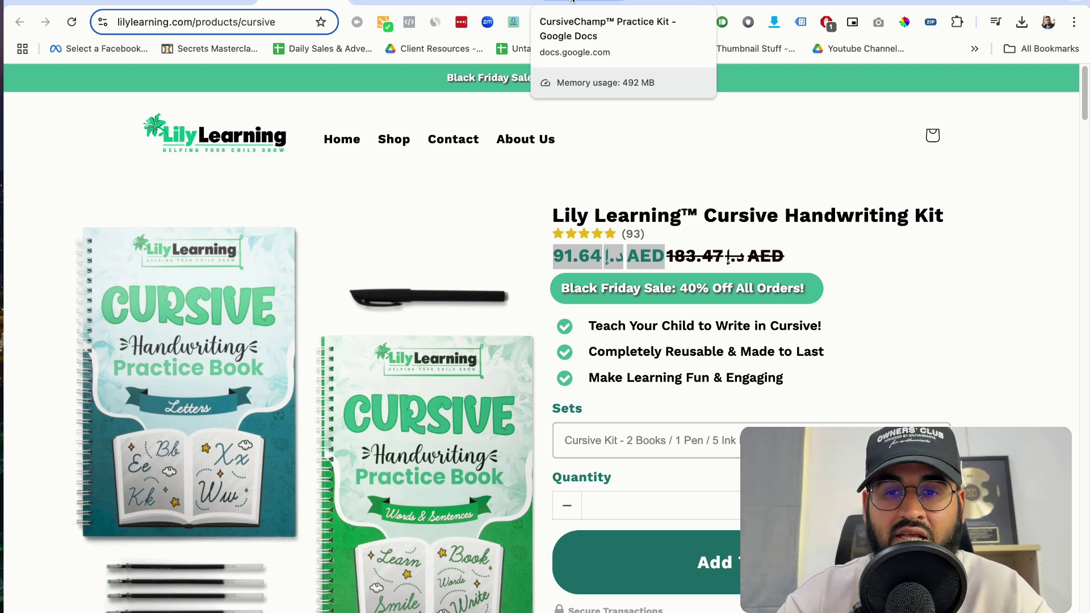
# Review the live CursiveChamp Practice Kit landing page and switch to its template in the shop funnels theme gallery
pyautogui.click(494, 3)
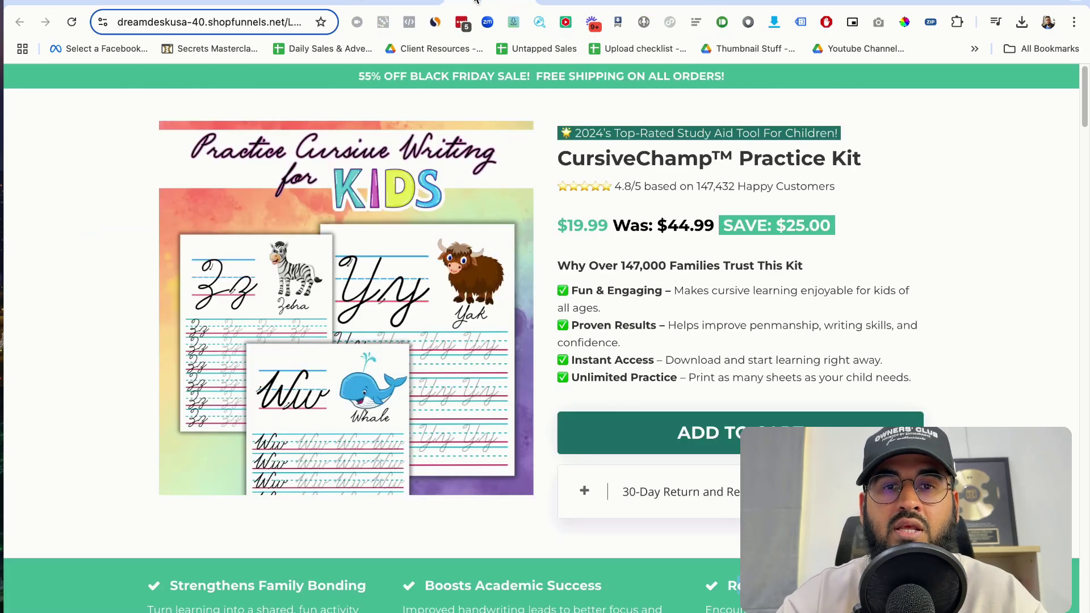
pyautogui.scroll(-20, 441, 91)
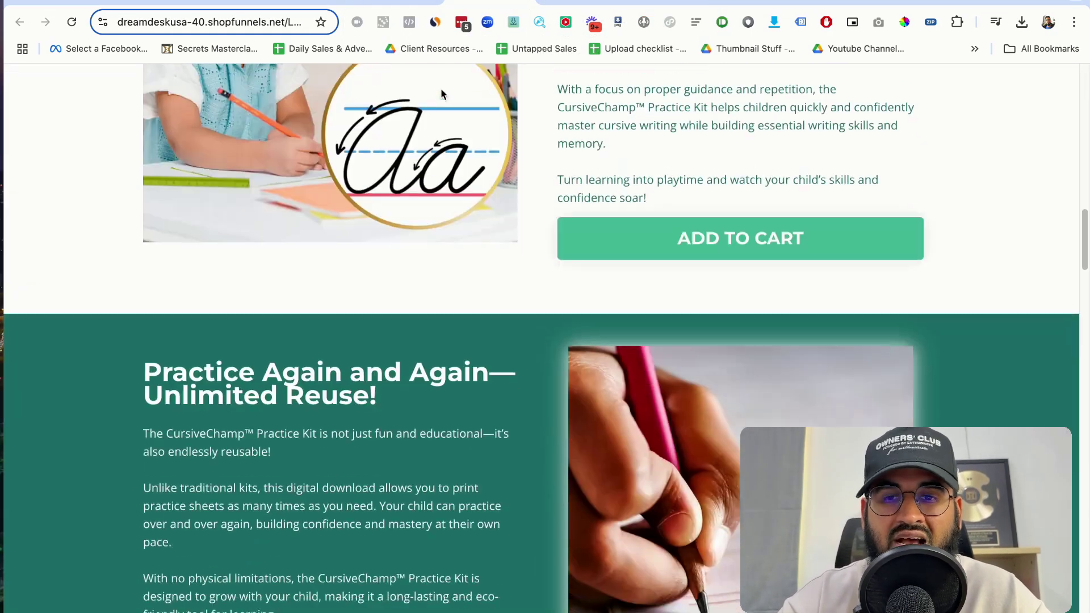
pyautogui.scroll(20, 441, 87)
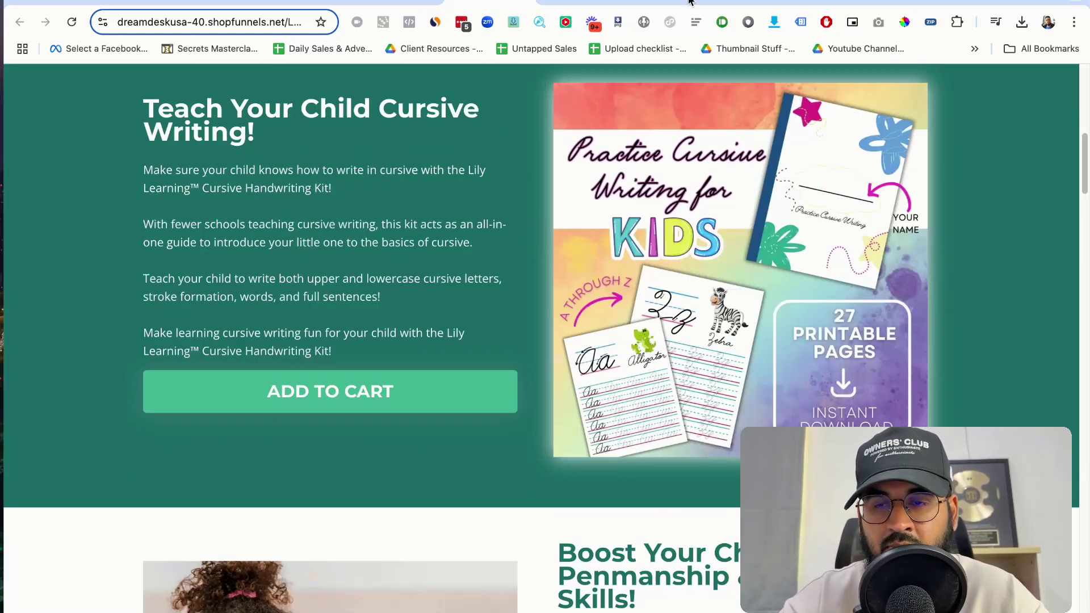
pyautogui.click(846, 2)
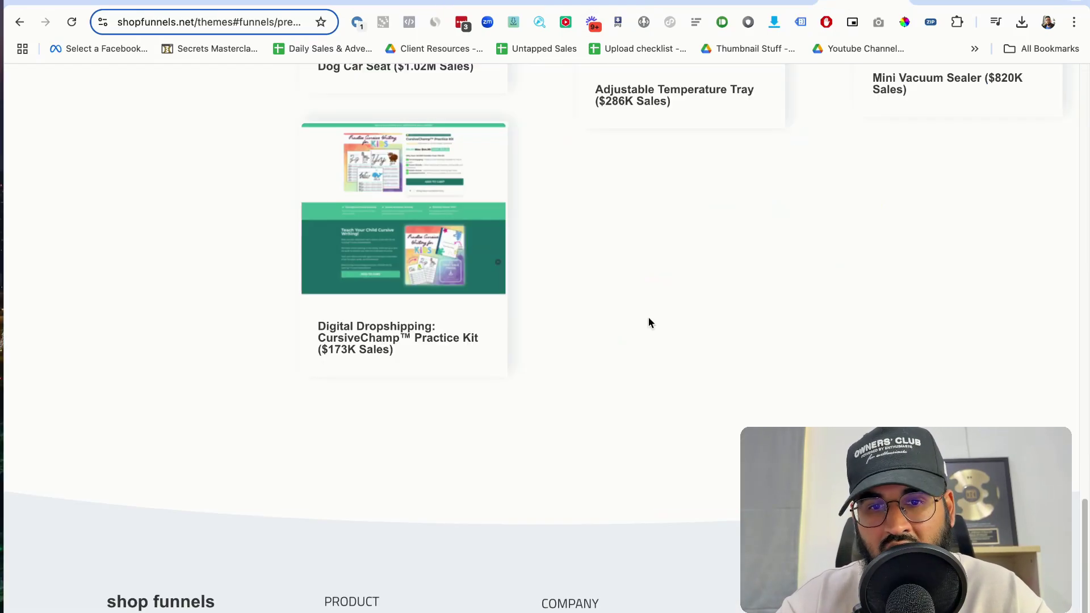
# In the page builder, open the link settings of the Product CheatSheet button at the page's end and select its URL
pyautogui.click(418, 3)
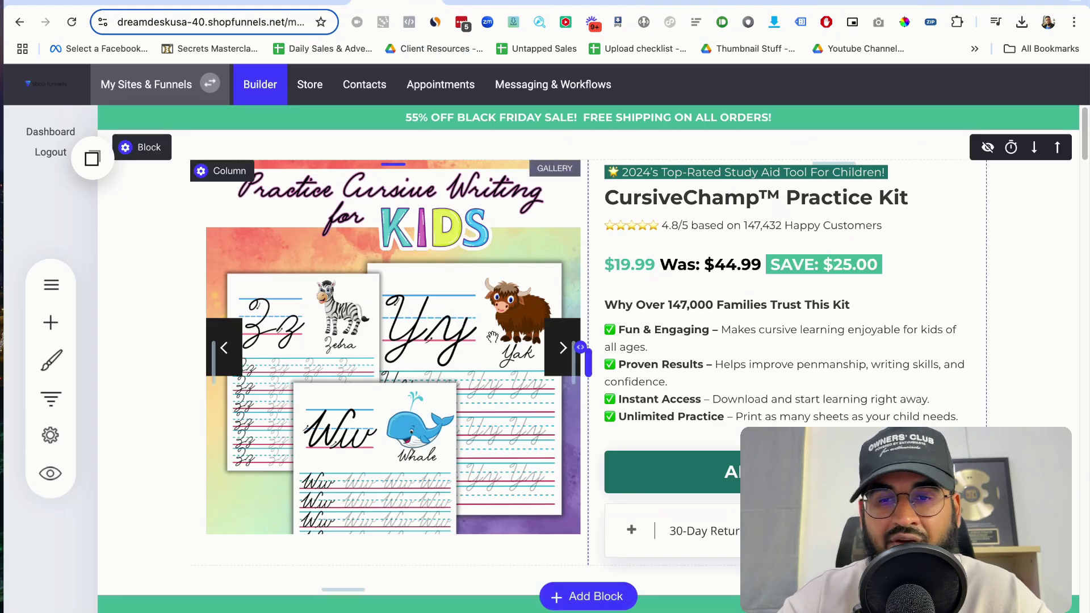
pyautogui.scroll(-5, 492, 336)
pyautogui.scroll(-20, 492, 337)
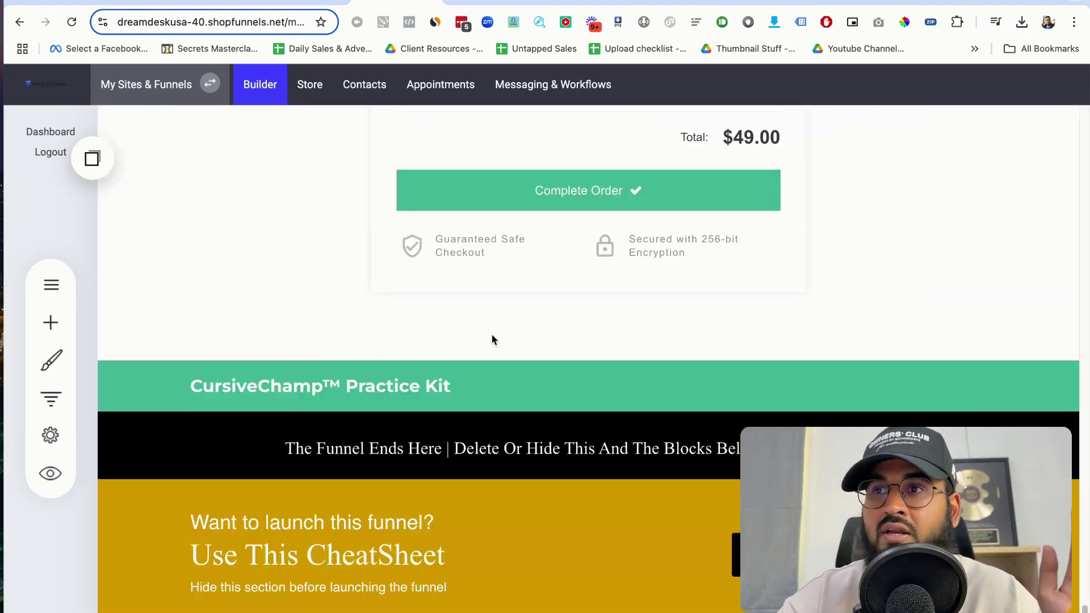
pyautogui.scroll(1, 492, 338)
pyautogui.scroll(-2, 492, 339)
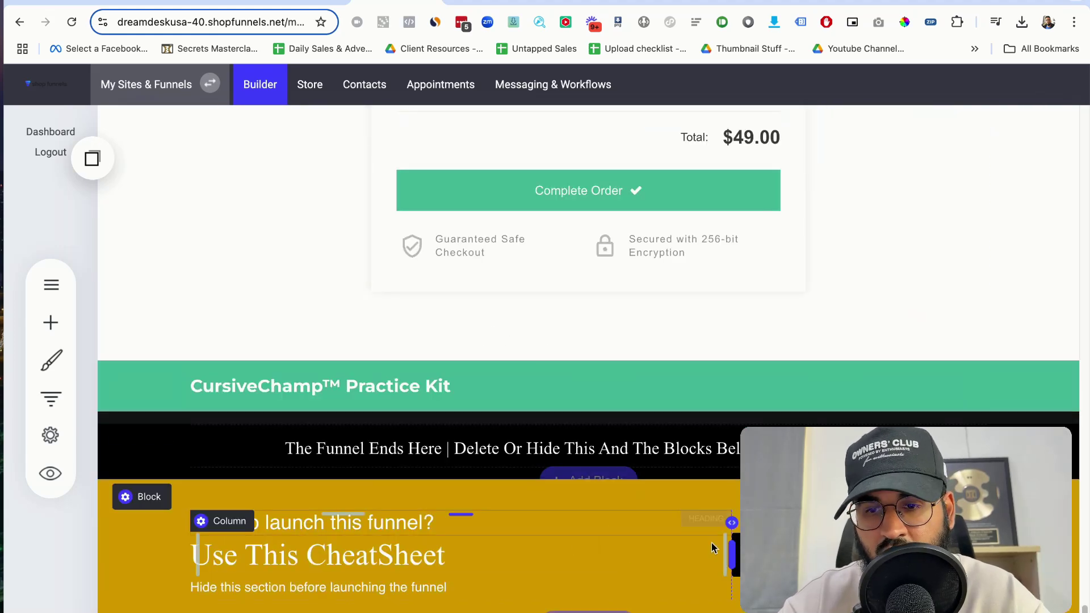
pyautogui.click(738, 520)
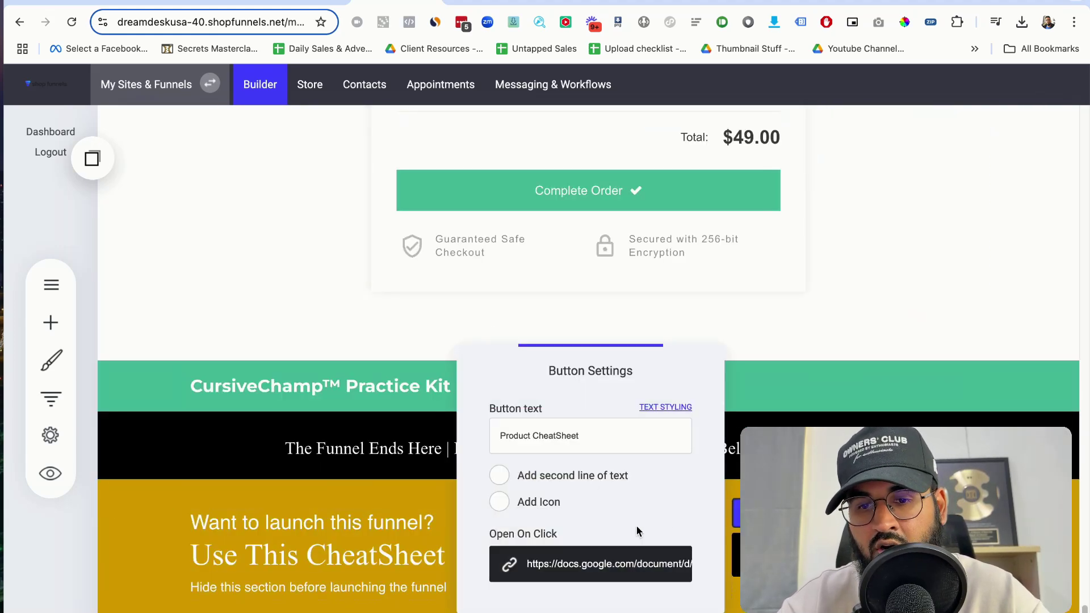
pyautogui.click(596, 567)
pyautogui.tripleClick(546, 299)
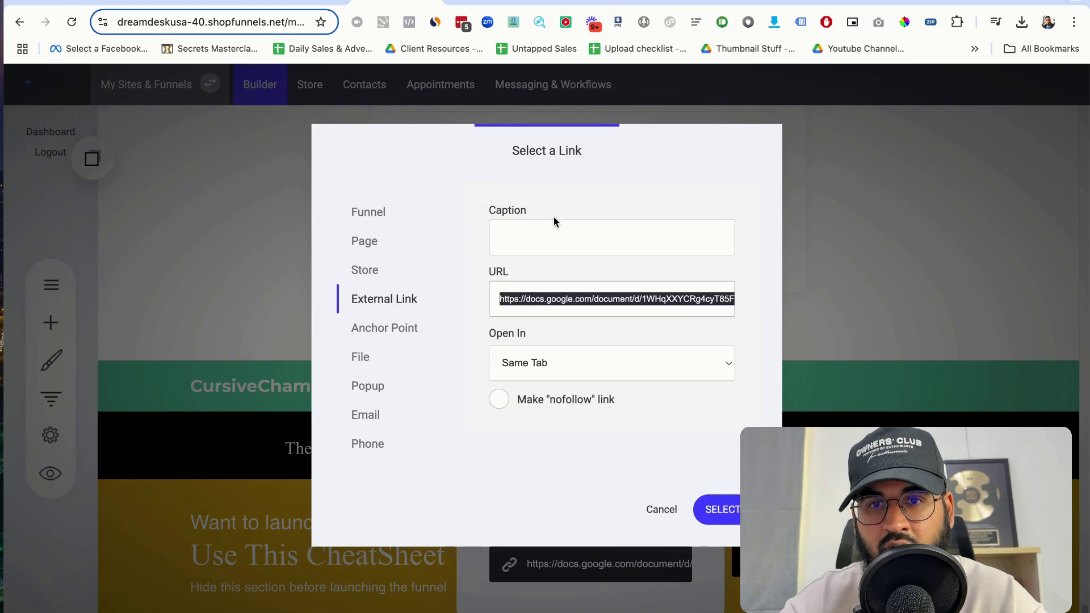
# View the CursiveChamp Practice Kit document in Google Docs, return to the builder, and close the link settings without changes
pyautogui.click(562, 6)
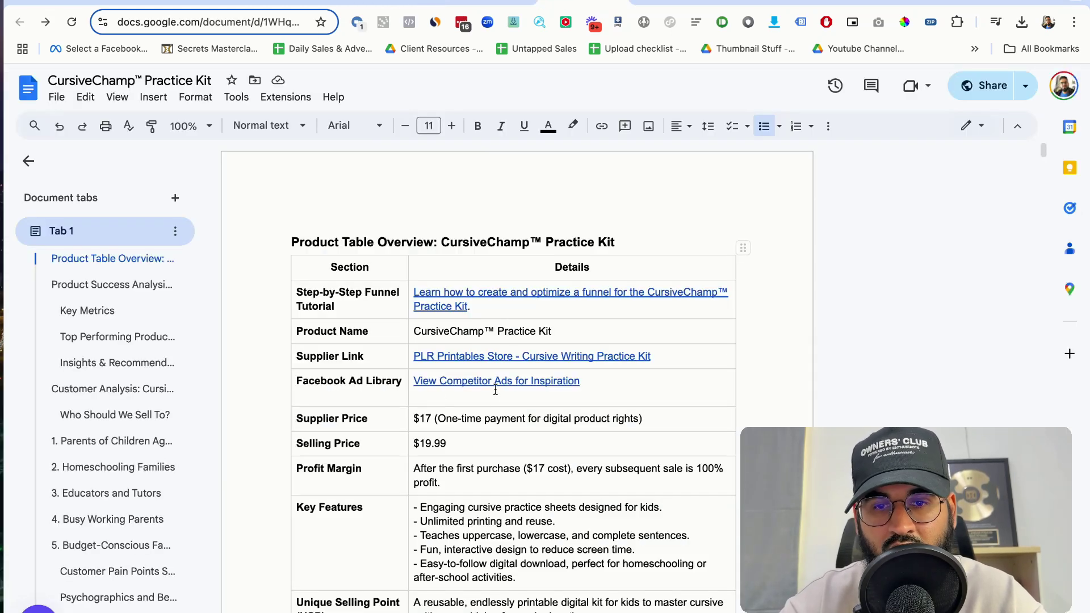
pyautogui.click(397, 3)
pyautogui.click(898, 318)
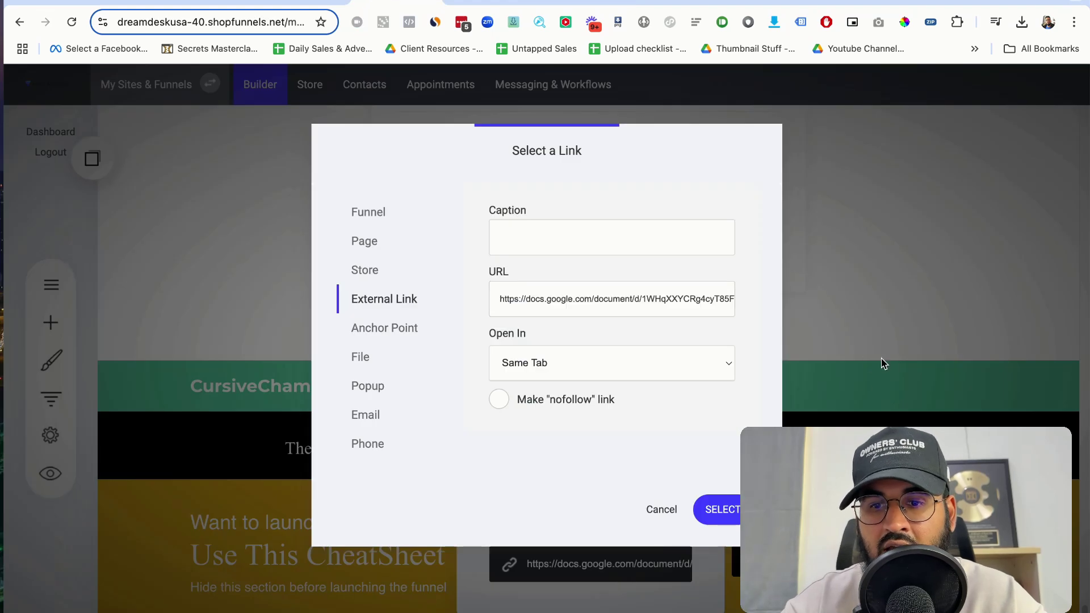
pyautogui.click(660, 508)
pyautogui.press('Escape')
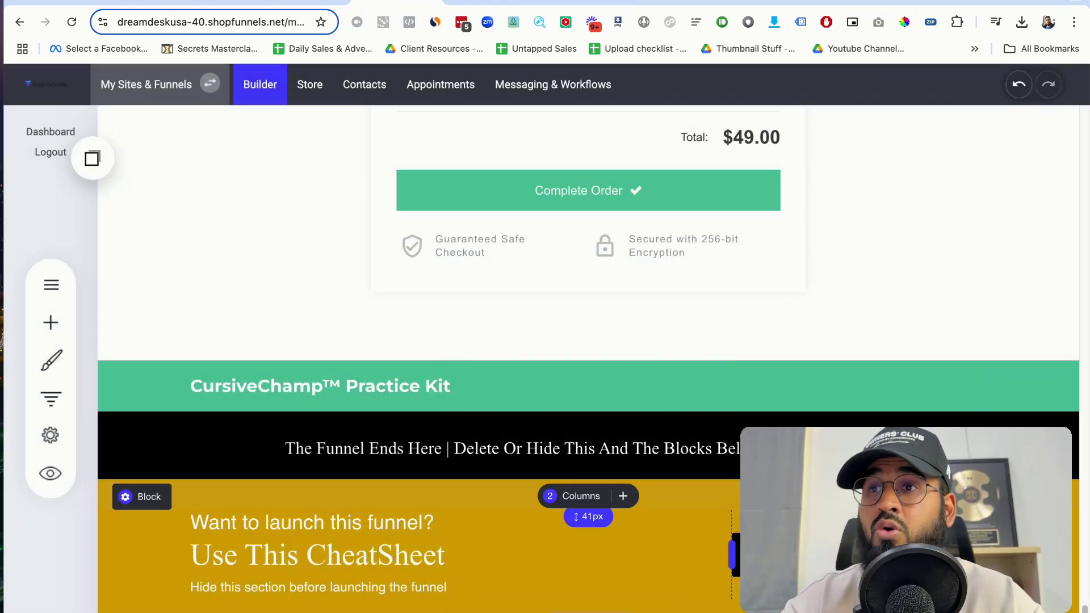
# Hide the end-of-funnel notice and CheatSheet blocks below the CursiveChamp footer and return to the page's beginning
pyautogui.scroll(2, 568, 511)
pyautogui.scroll(1, 568, 500)
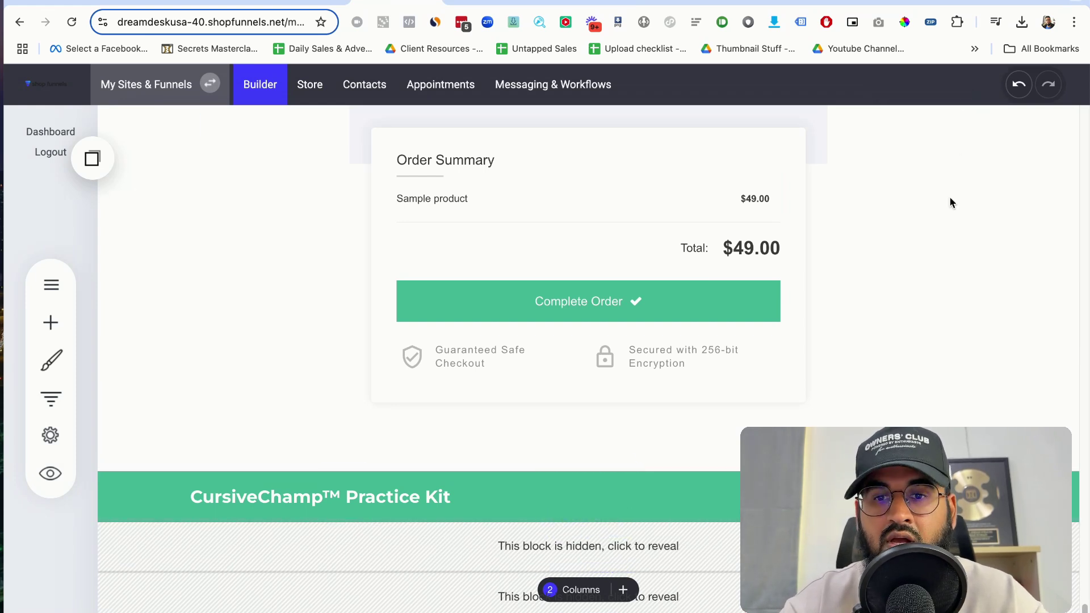
pyautogui.scroll(20, 952, 203)
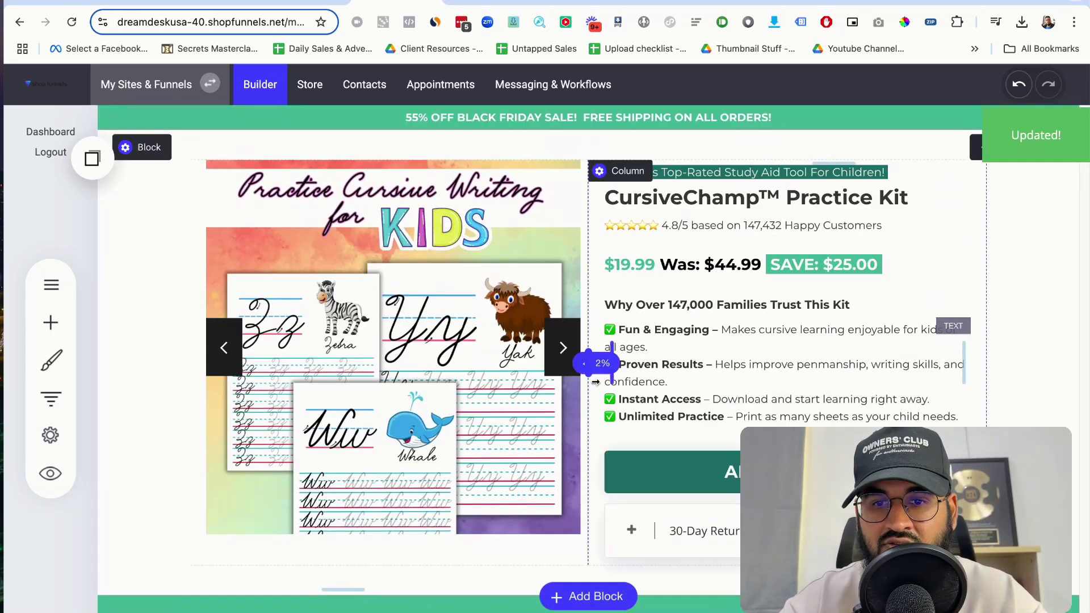
# Try widening the gallery column and adding sample text to the CursiveChamp Practice Kit title, and drop both edits by reloading the page
pyautogui.moveTo(588, 362)
pyautogui.mouseDown()
pyautogui.moveTo(476, 364)
pyautogui.moveTo(603, 364)
pyautogui.mouseUp()
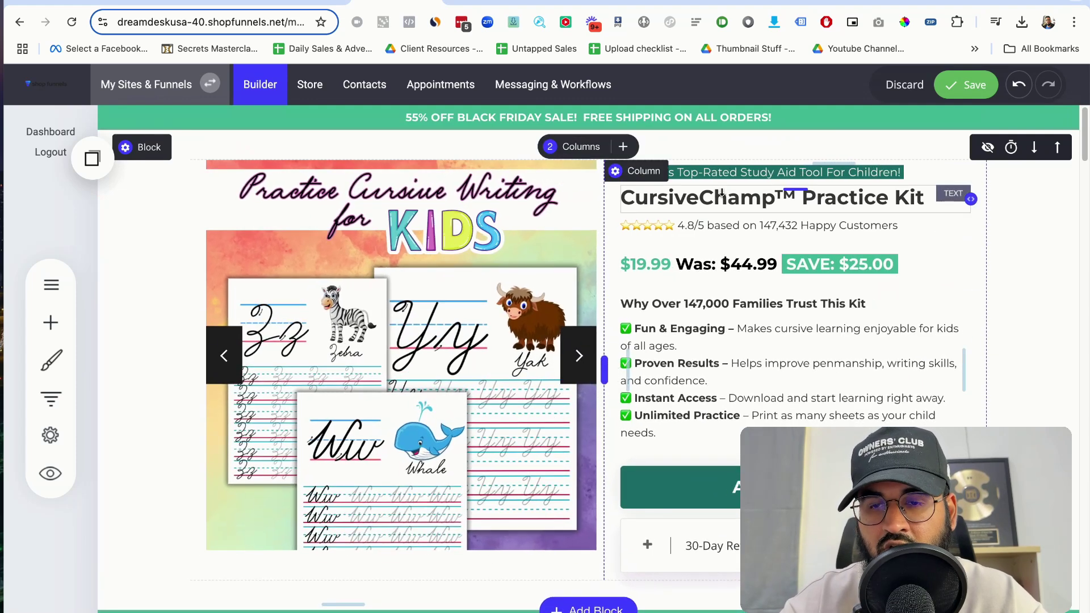
pyautogui.click(721, 204)
pyautogui.write('sjdkajskdja')
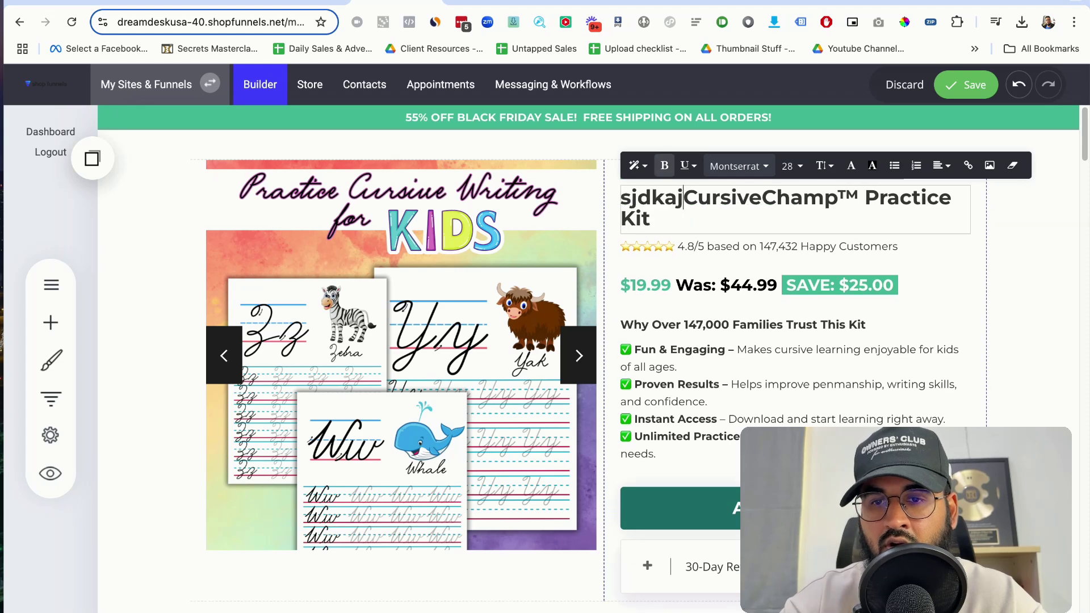
pyautogui.press('super+z')
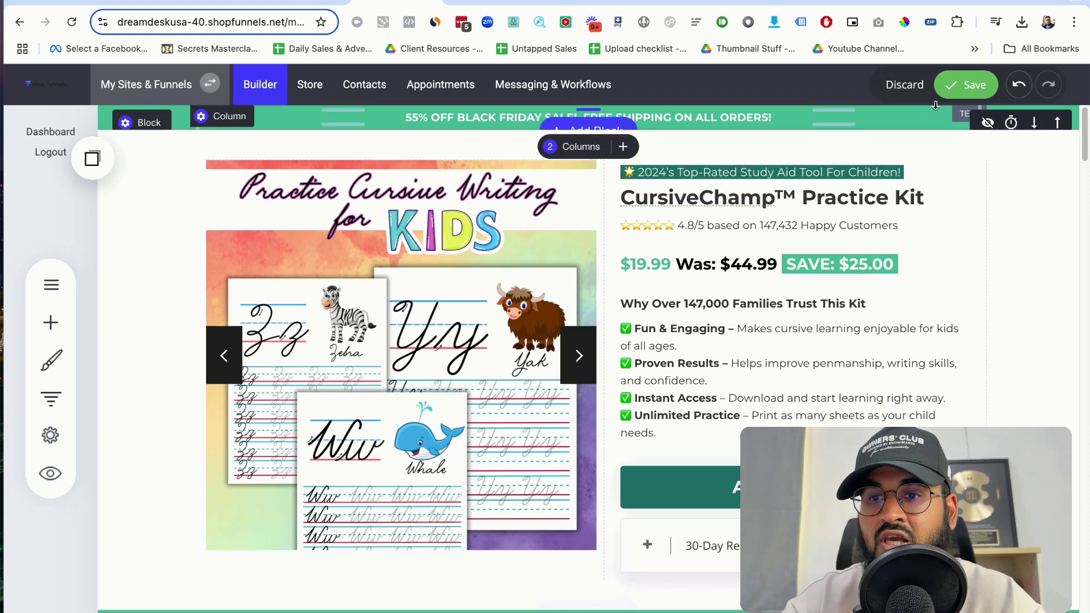
pyautogui.press('super+r')
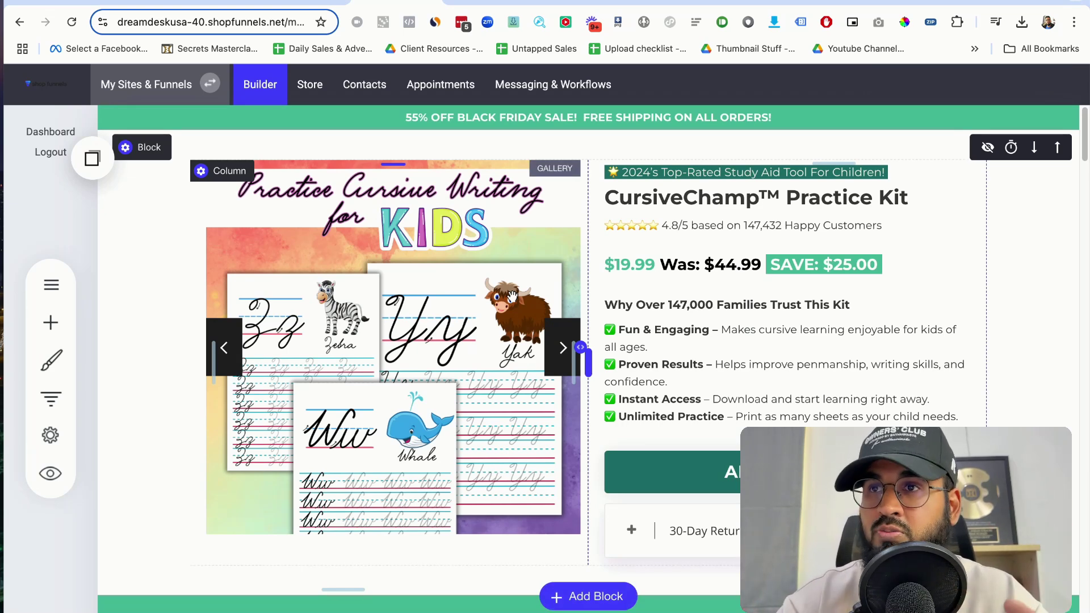
# View the image list of the cursive writing gallery beside the product title and close it without changes
pyautogui.click(238, 369)
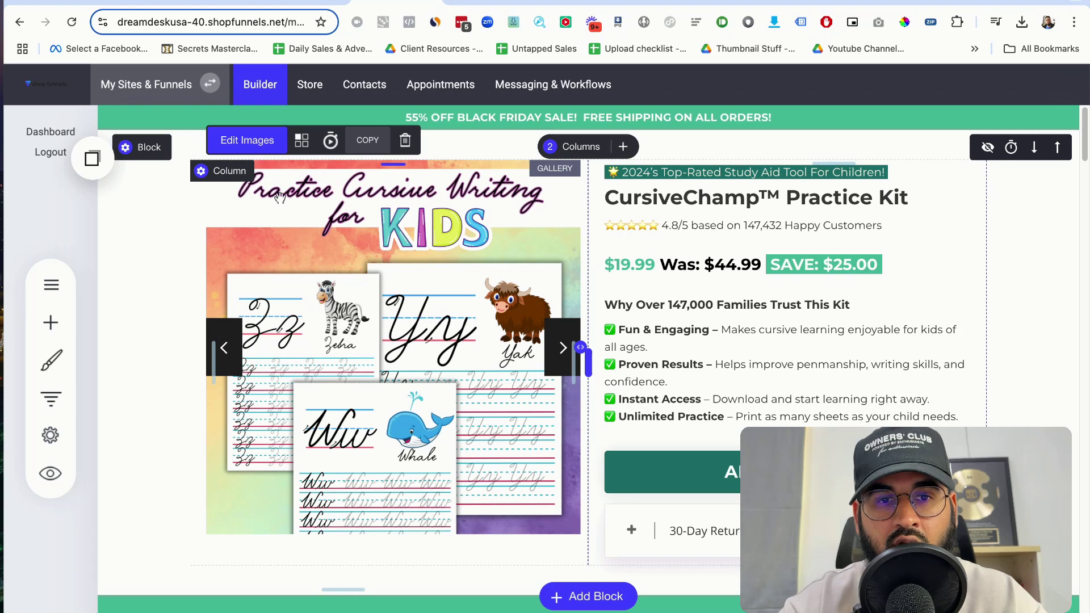
pyautogui.click(247, 140)
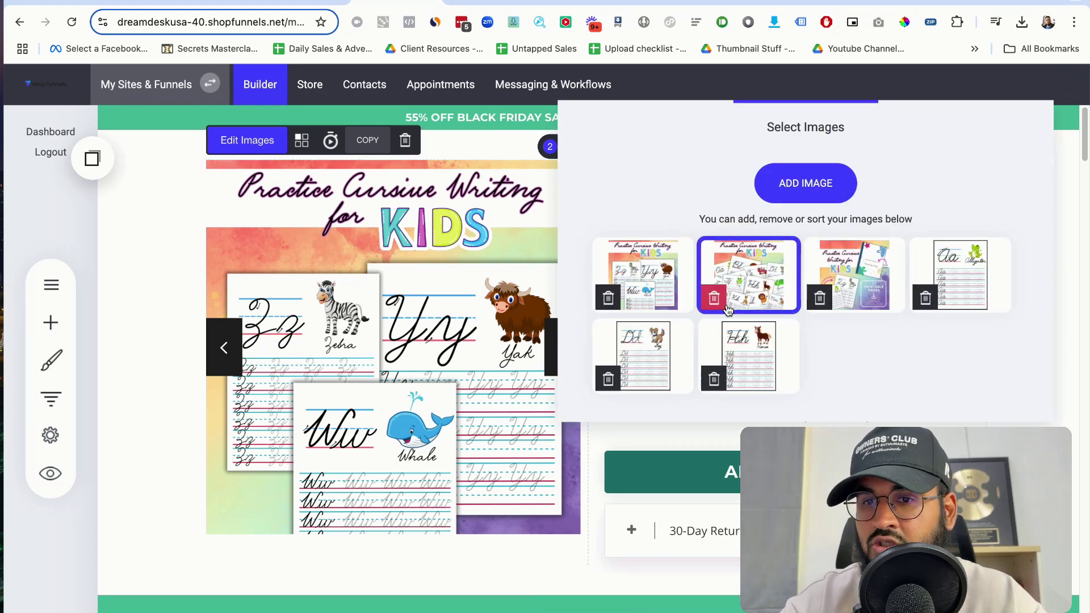
pyautogui.click(418, 374)
# Try adding "lksjdlak" before the "Teach Your Child Cursive Writing!" heading, remove the text and discard the page changes
pyautogui.scroll(-10, 418, 375)
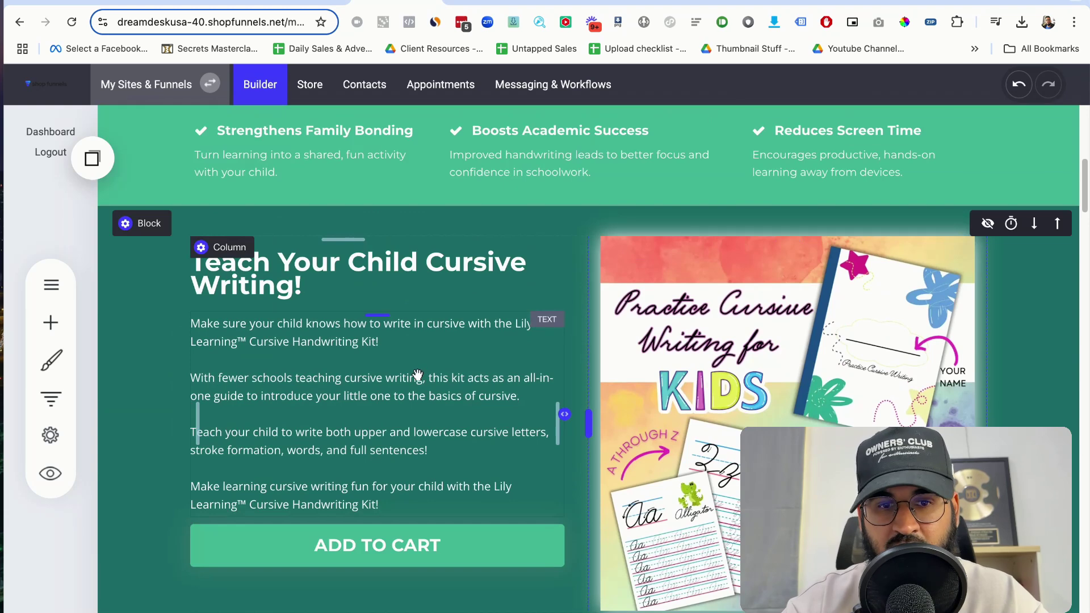
pyautogui.click(340, 276)
pyautogui.write('lksjdlak')
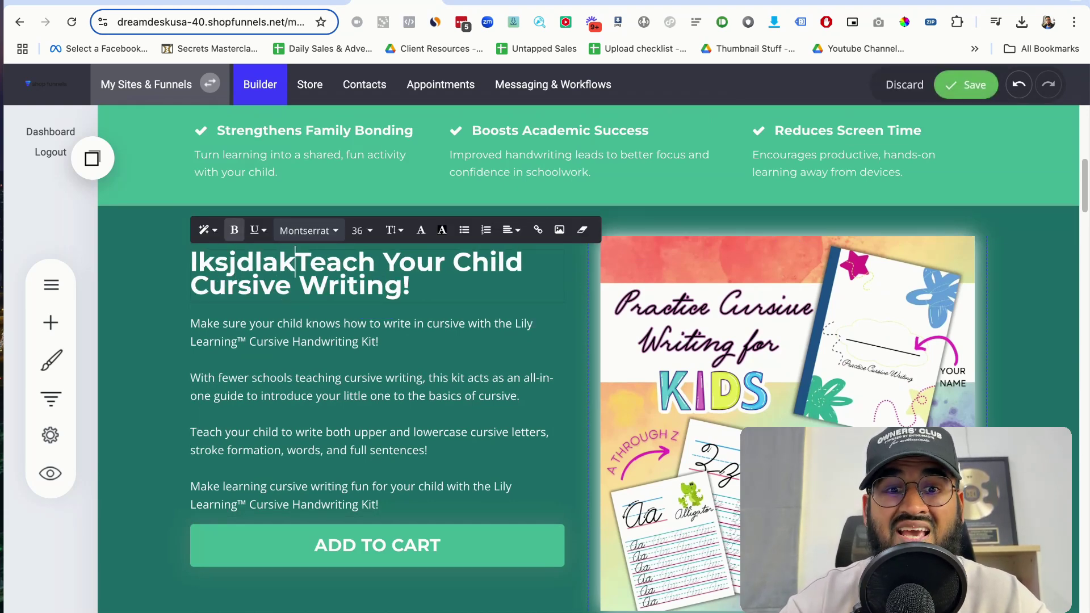
pyautogui.press('BackSpace')
pyautogui.press('BackSpace')
pyautogui.press('BackSpace')
pyautogui.press('BackSpace')
pyautogui.press('BackSpace')
pyautogui.press('BackSpace')
pyautogui.press('BackSpace')
pyautogui.press('BackSpace')
pyautogui.click(904, 84)
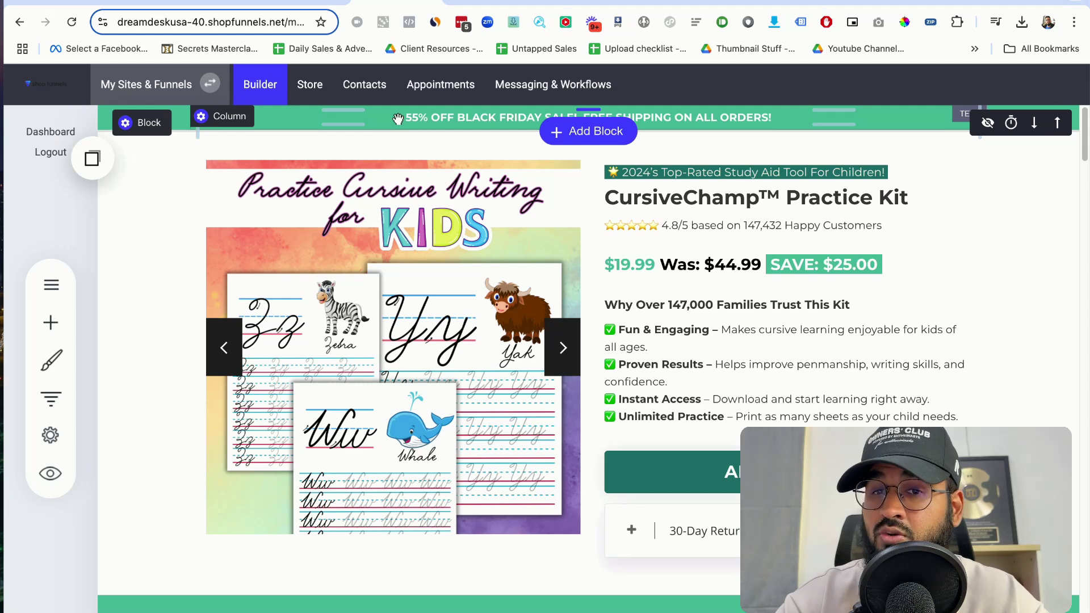
# From the store setup checklist, open the new product form, review its fields and return to the product list
pyautogui.click(310, 88)
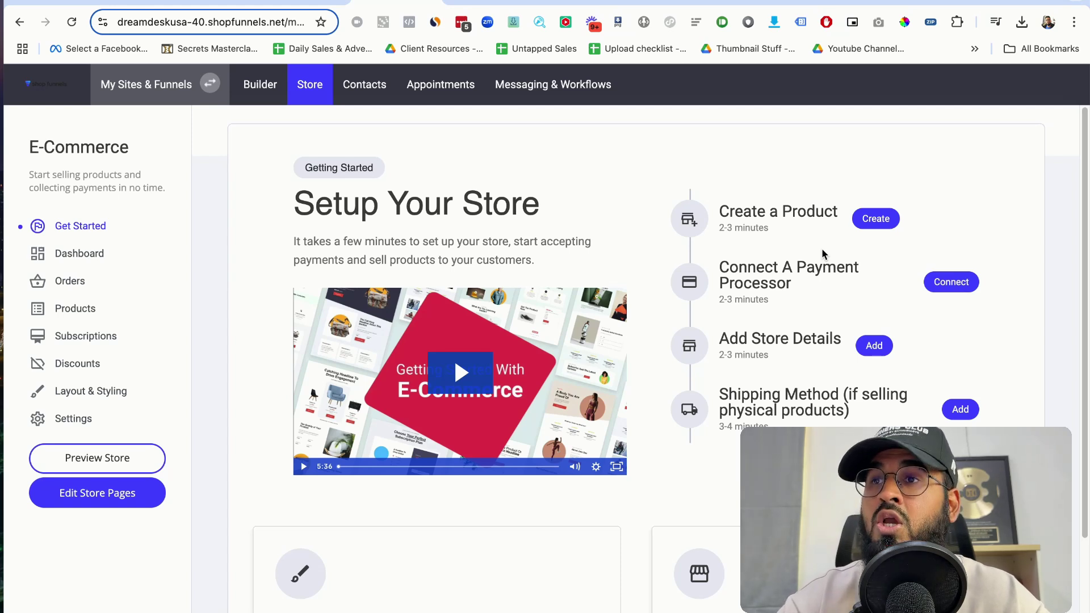
pyautogui.click(871, 217)
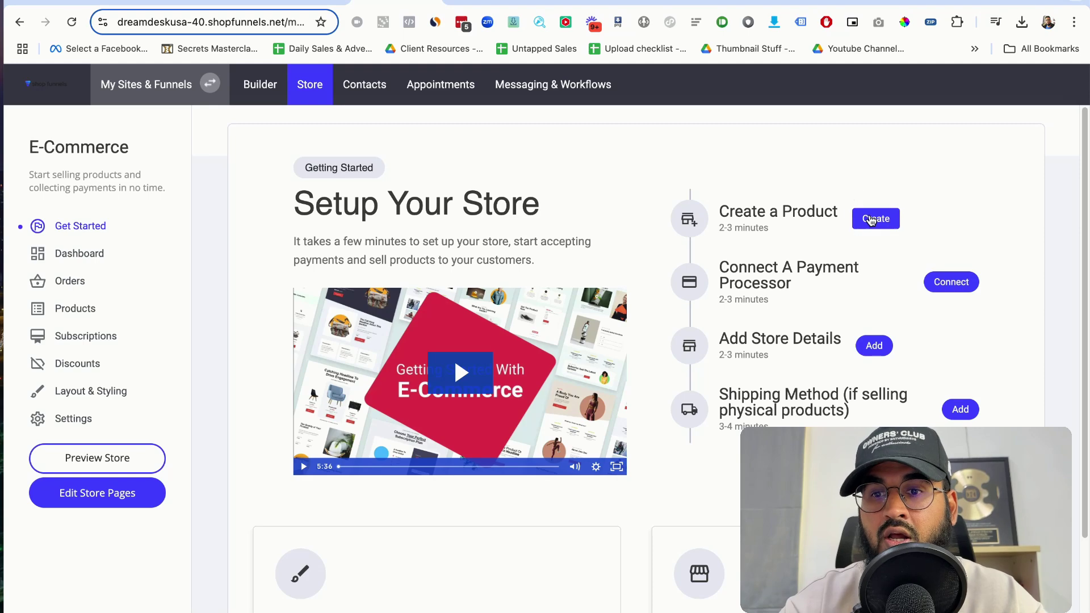
pyautogui.scroll(-1, 441, 316)
pyautogui.scroll(1, 440, 323)
pyautogui.scroll(-10, 442, 326)
pyautogui.scroll(6, 443, 328)
pyautogui.scroll(5, 443, 329)
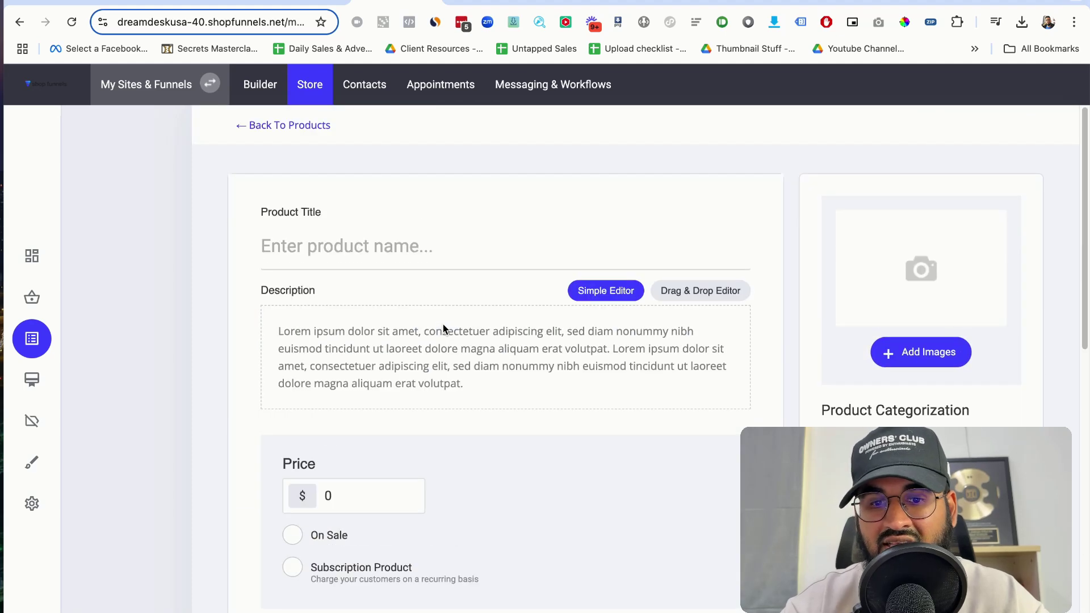
pyautogui.click(302, 127)
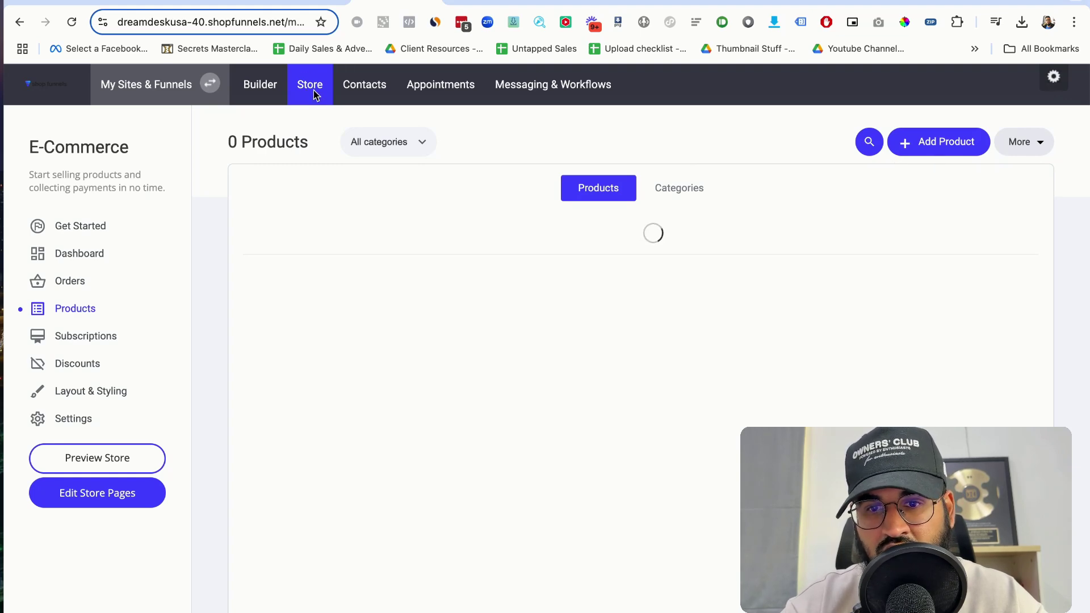
# Start a new Digital Product, examine its Product File field and return to the product list without saving
pyautogui.click(954, 147)
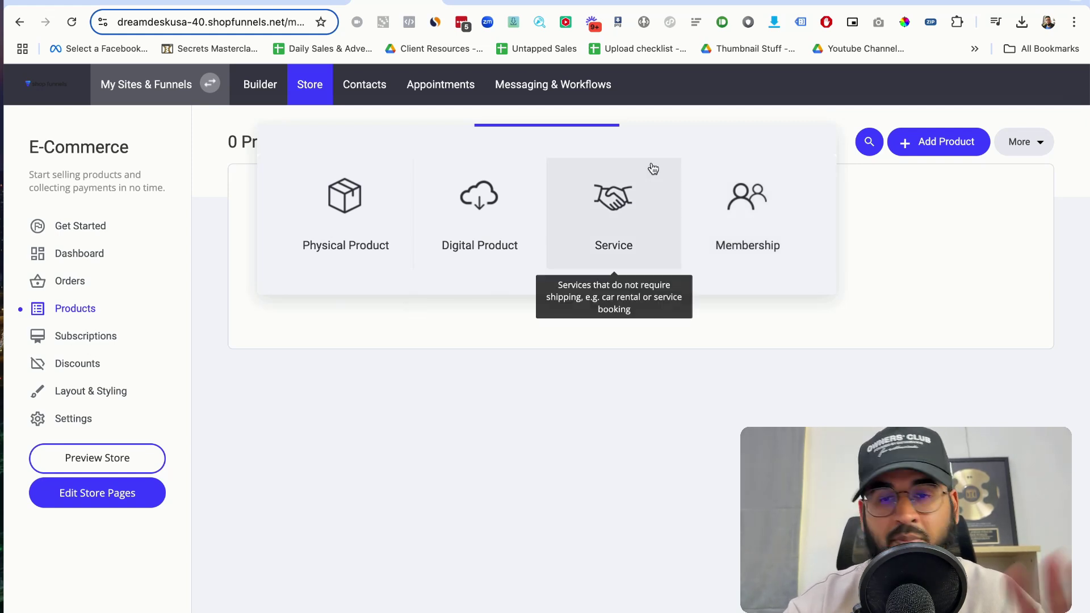
pyautogui.click(490, 211)
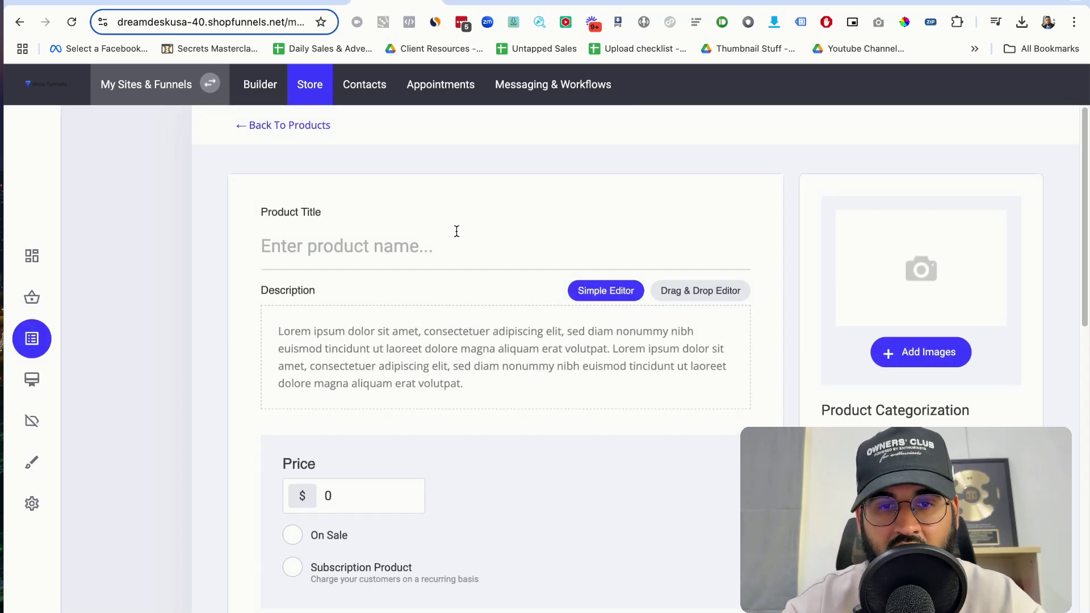
pyautogui.scroll(-6, 399, 488)
pyautogui.scroll(-2, 400, 494)
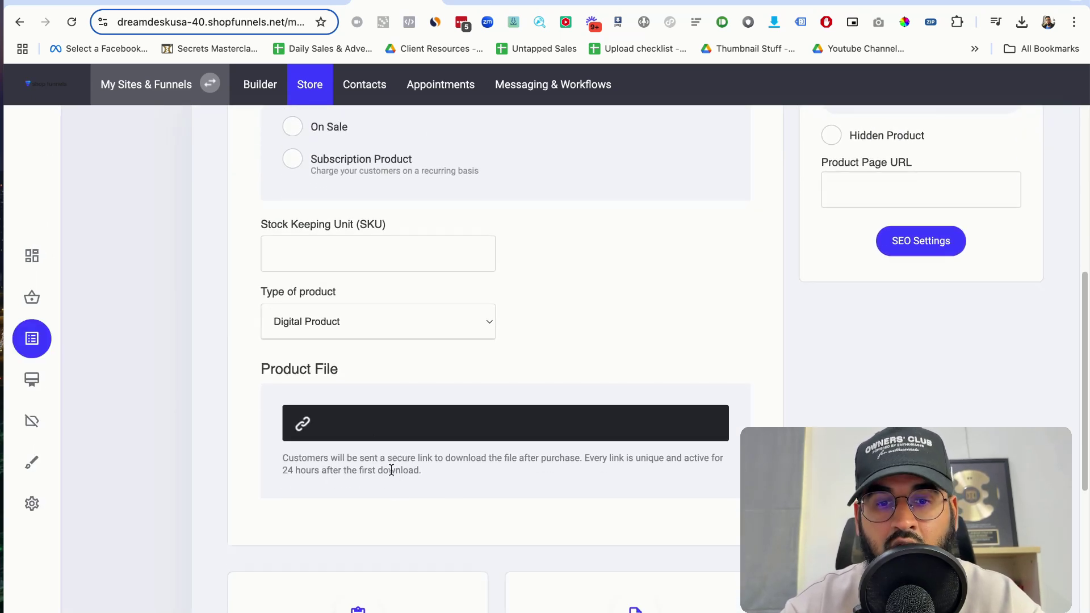
pyautogui.click(392, 440)
pyautogui.press('Escape')
pyautogui.scroll(8, 576, 309)
pyautogui.click(294, 127)
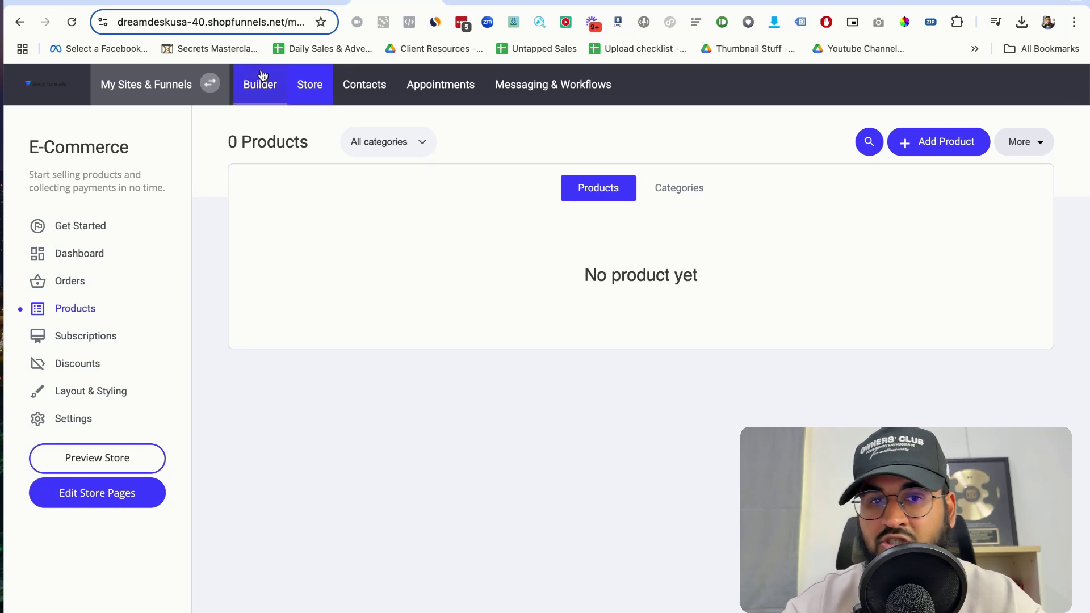
# From the store setup checklist, open Connect A Payment Processor and review the available payment providers without connecting one
pyautogui.click(262, 77)
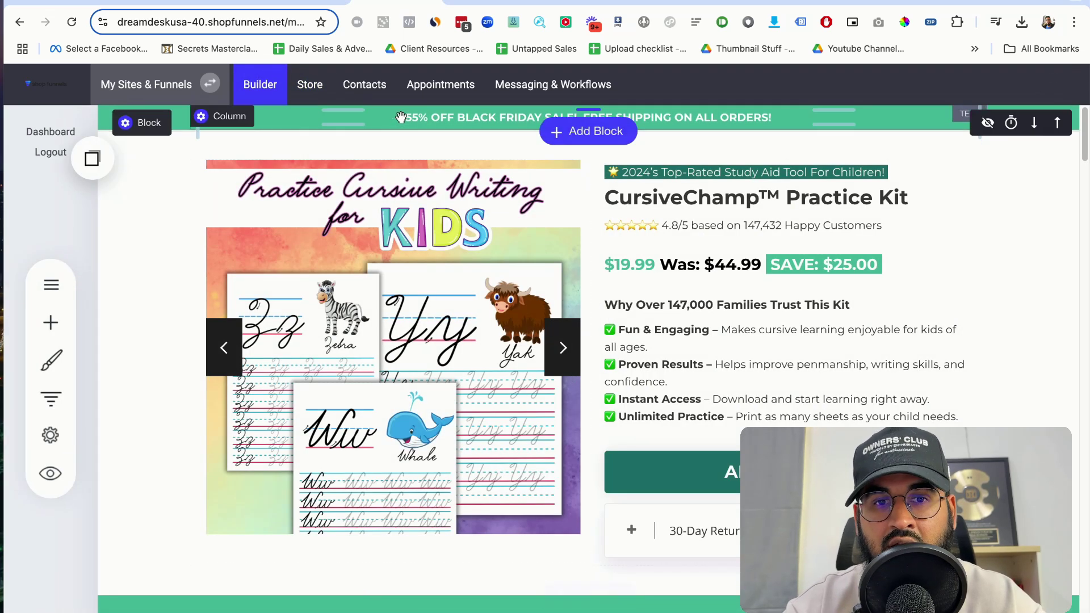
pyautogui.click(301, 86)
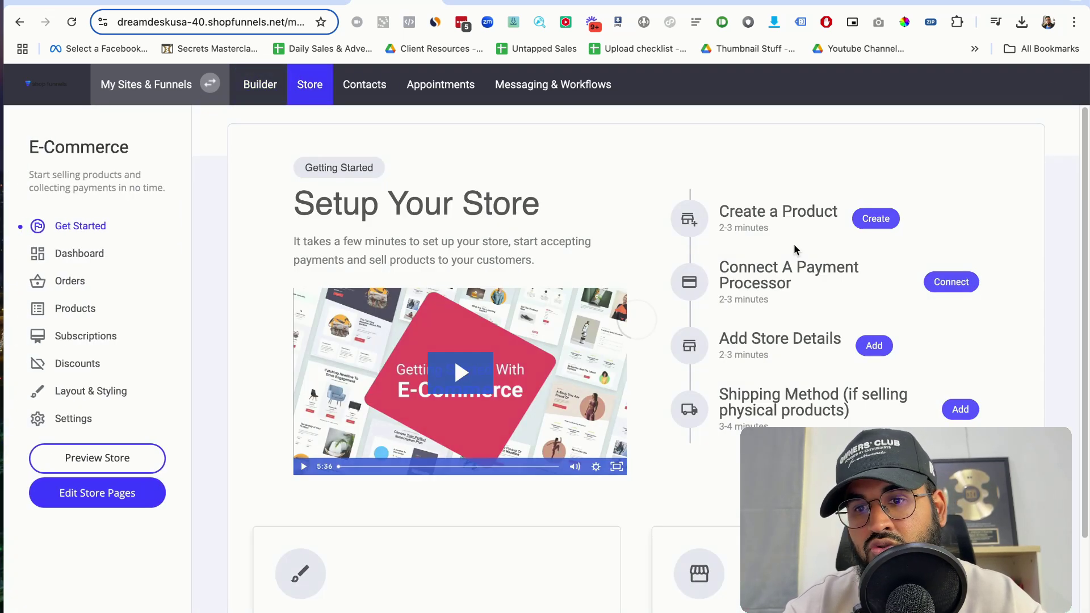
pyautogui.click(949, 283)
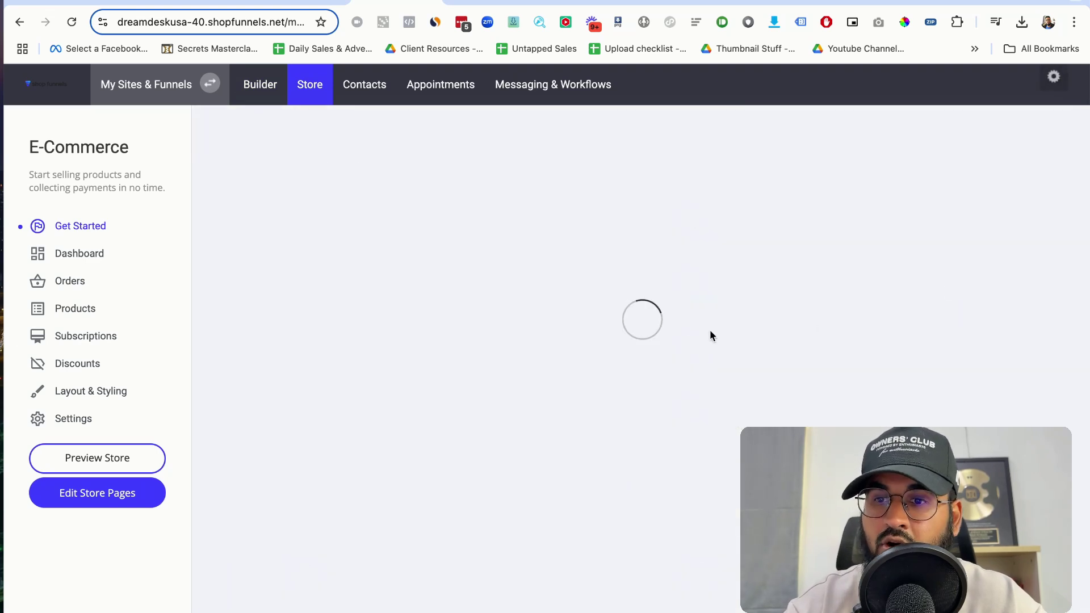
pyautogui.click(657, 364)
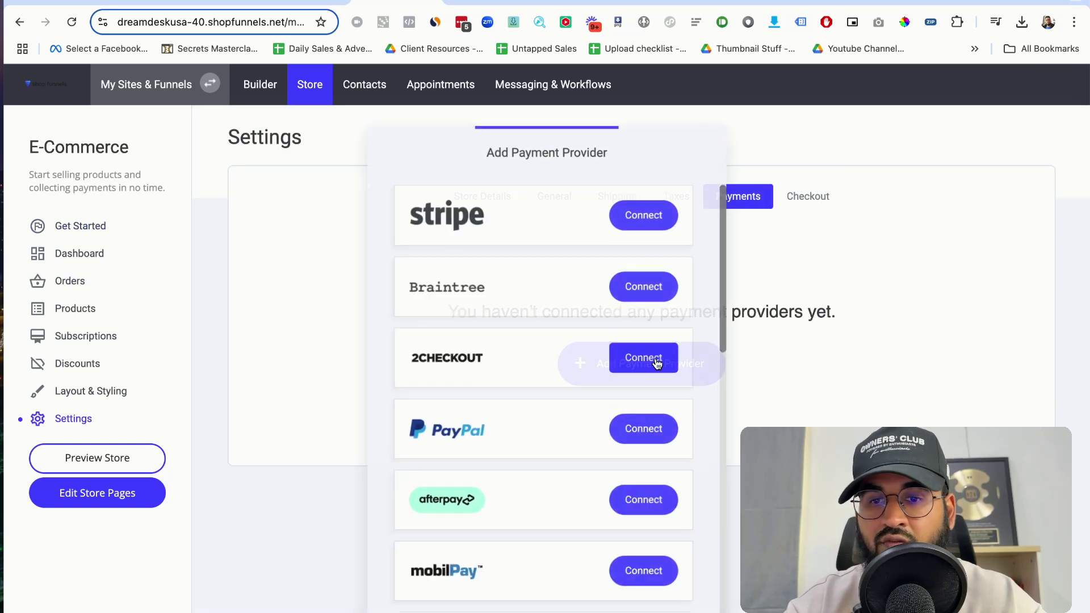
pyautogui.scroll(-10, 625, 244)
pyautogui.scroll(10, 627, 246)
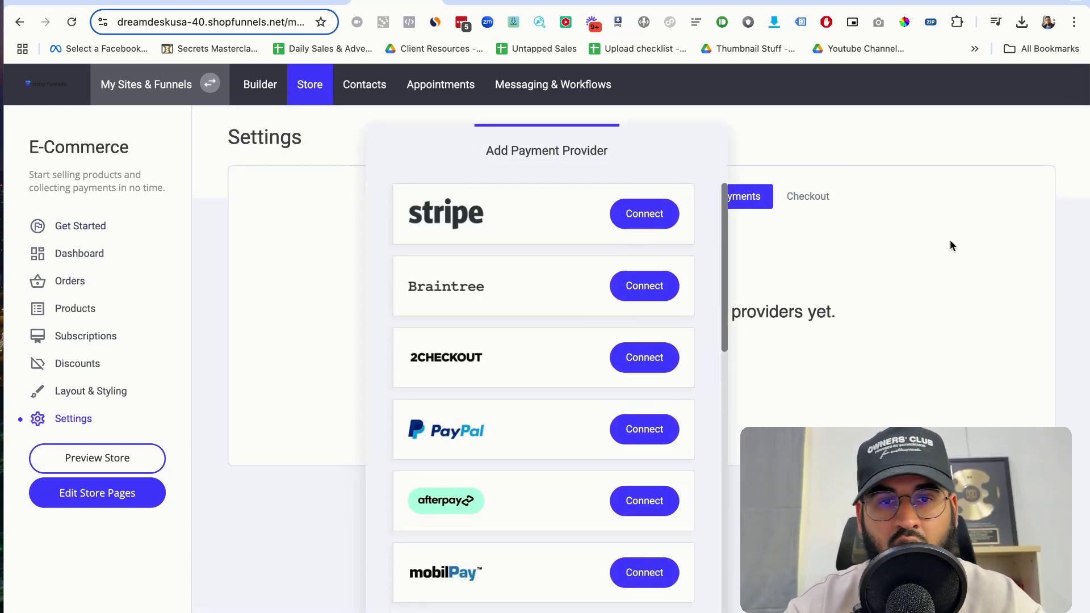
pyautogui.click(940, 238)
# Open the Store Details settings from the setup checklist and review the order notification email and company fields
pyautogui.click(309, 84)
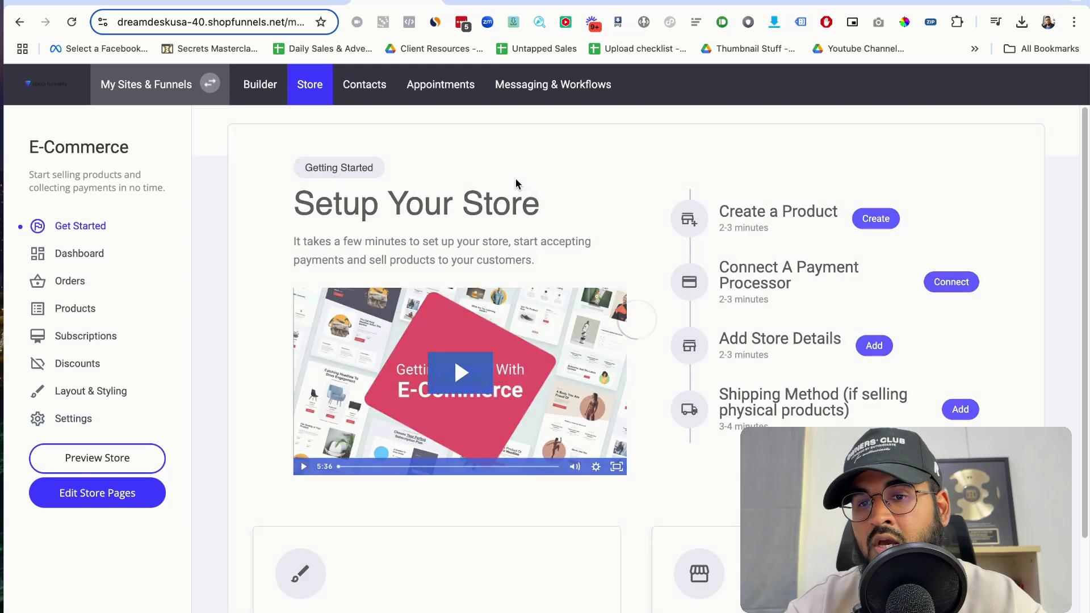
pyautogui.click(861, 346)
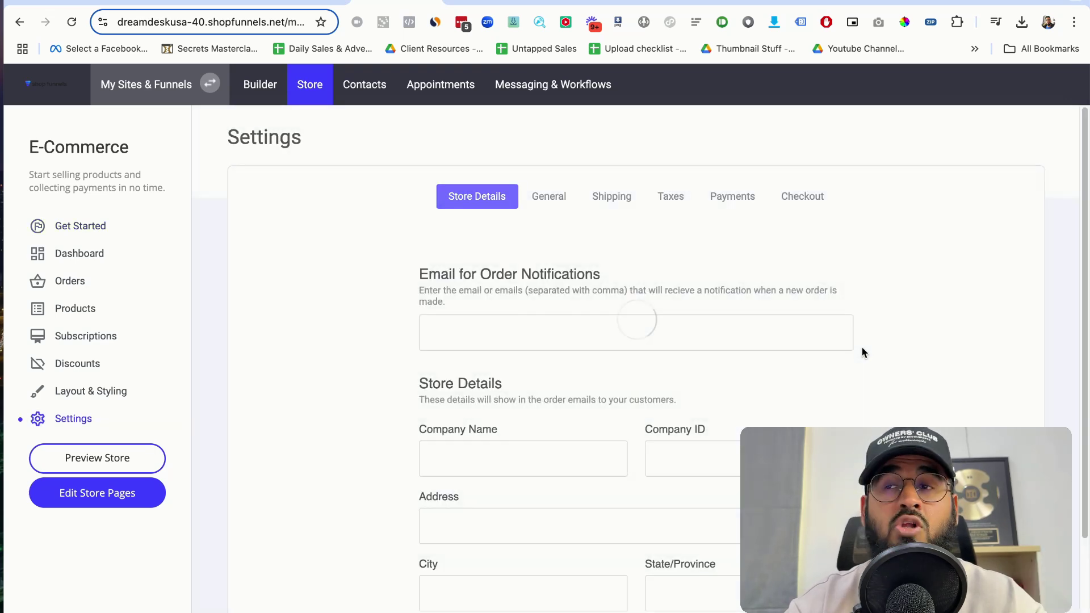
pyautogui.scroll(-3, 862, 348)
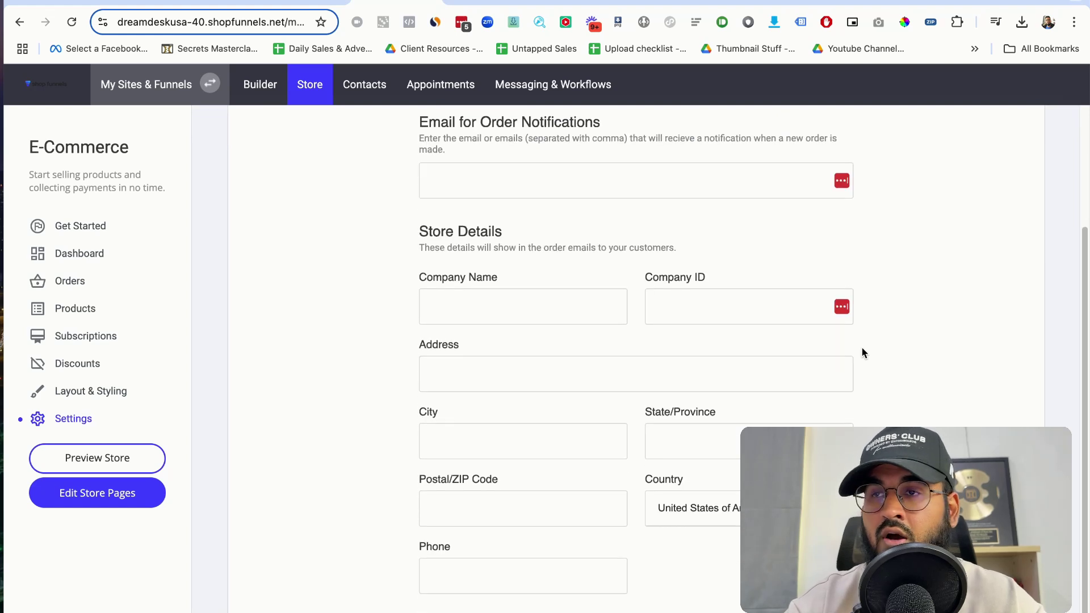
pyautogui.scroll(3, 861, 348)
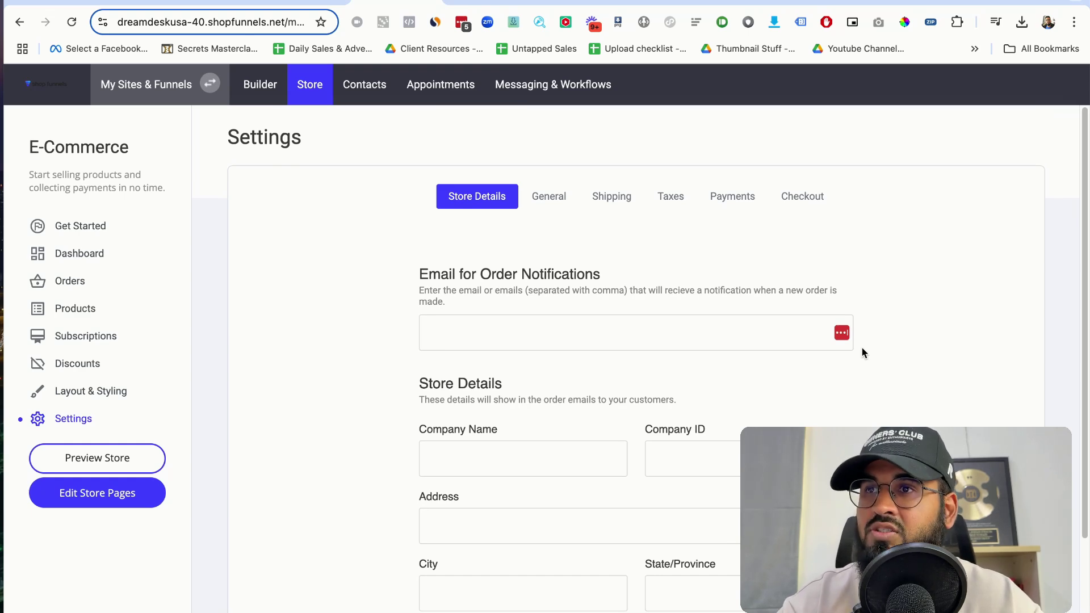
pyautogui.scroll(-3, 593, 271)
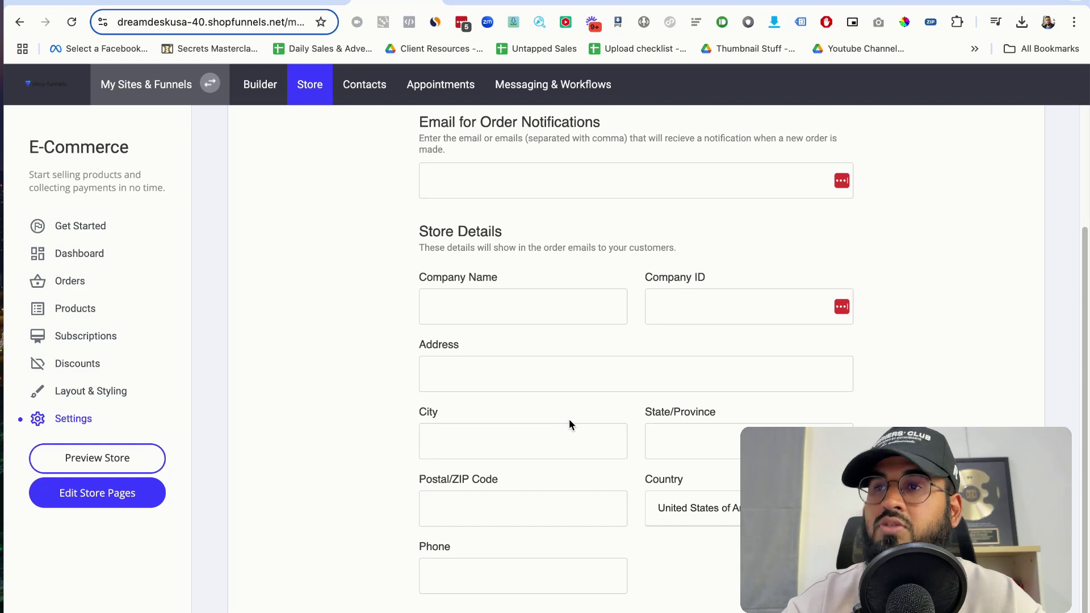
pyautogui.scroll(3, 568, 419)
# View the Shipping settings from the store setup checklist and leave them without adding a shipping option
pyautogui.click(317, 91)
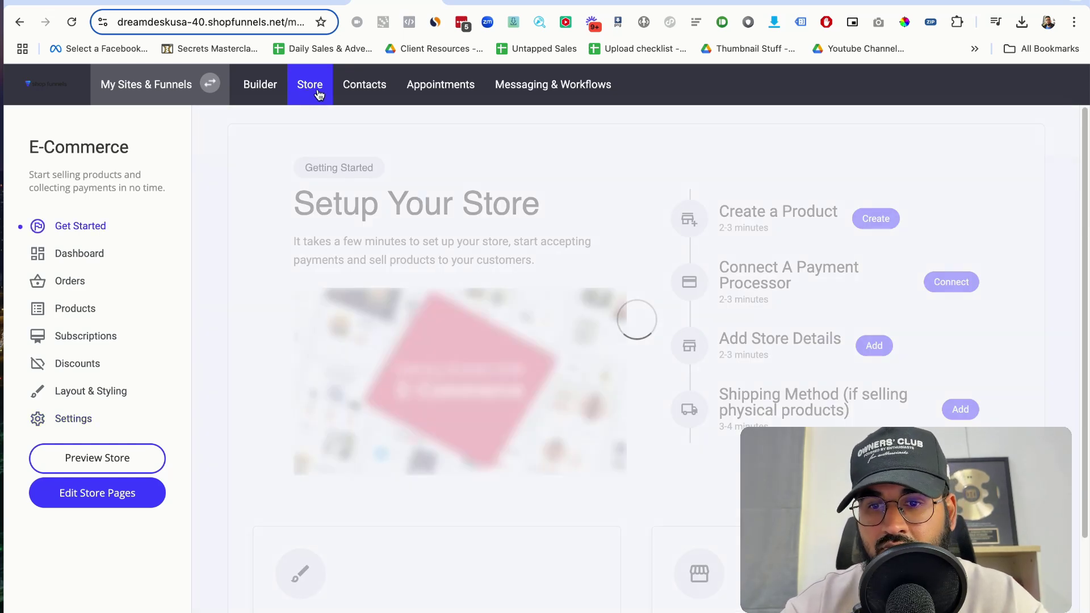
pyautogui.click(954, 406)
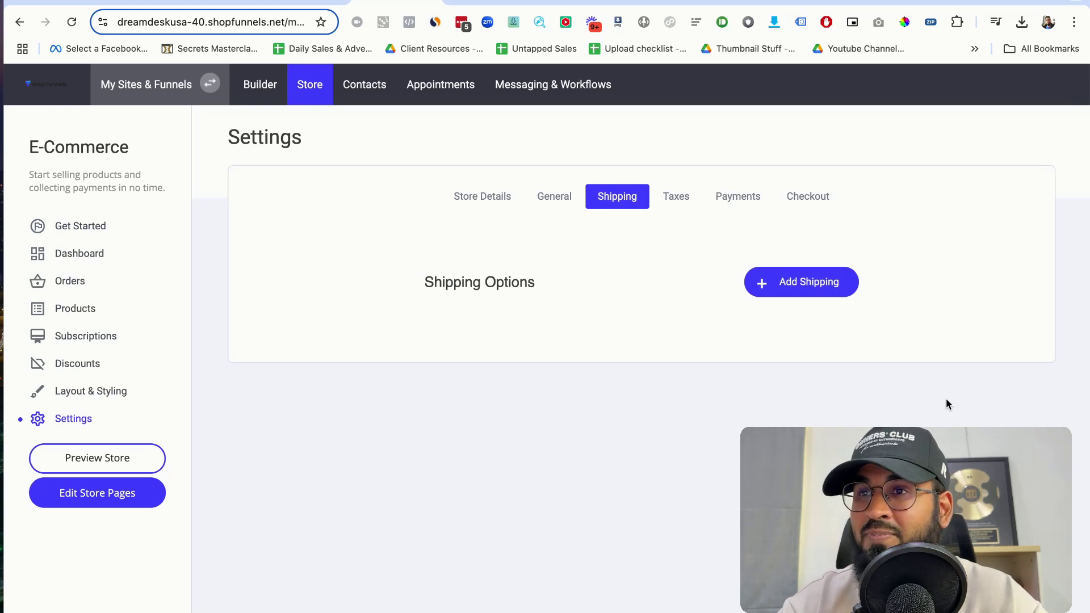
pyautogui.click(305, 99)
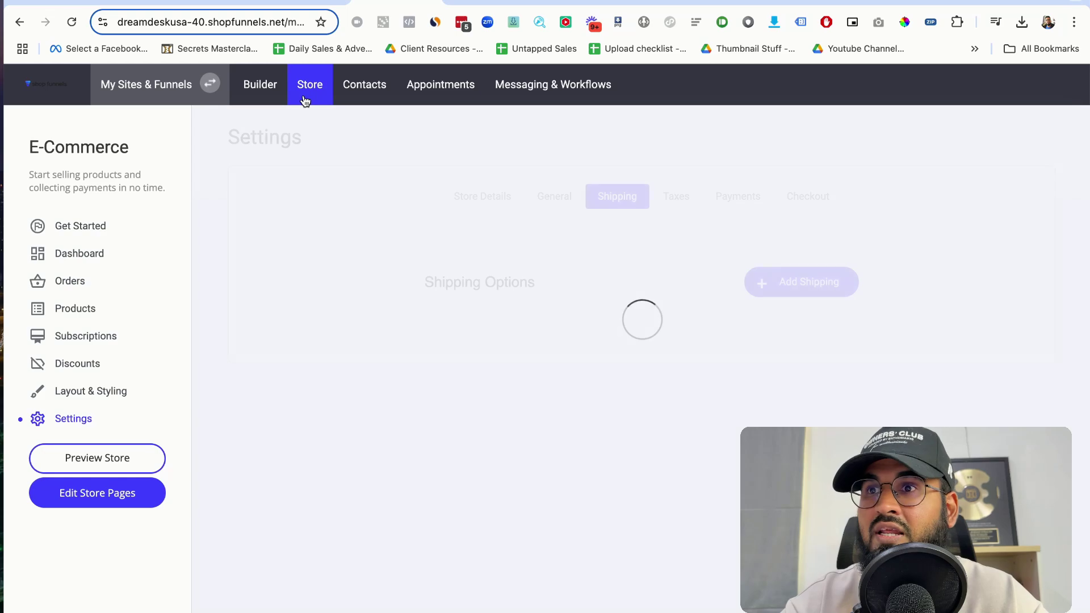
# In the page builder, view the settings of the Safe & Secure Checkout form and close them without changes
pyautogui.click(257, 88)
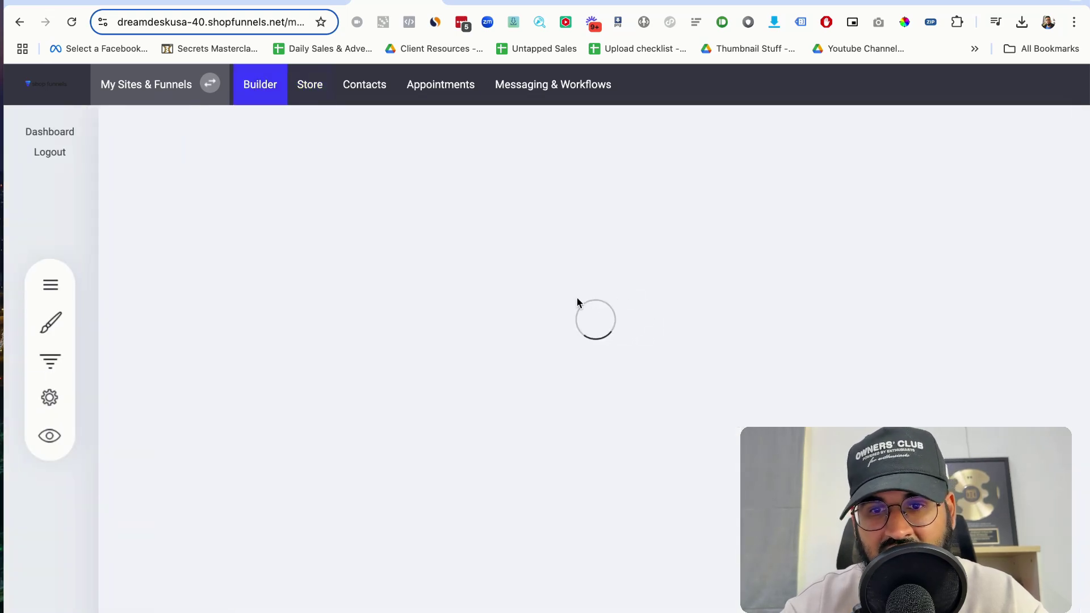
pyautogui.scroll(-10, 576, 297)
pyautogui.scroll(-20, 578, 299)
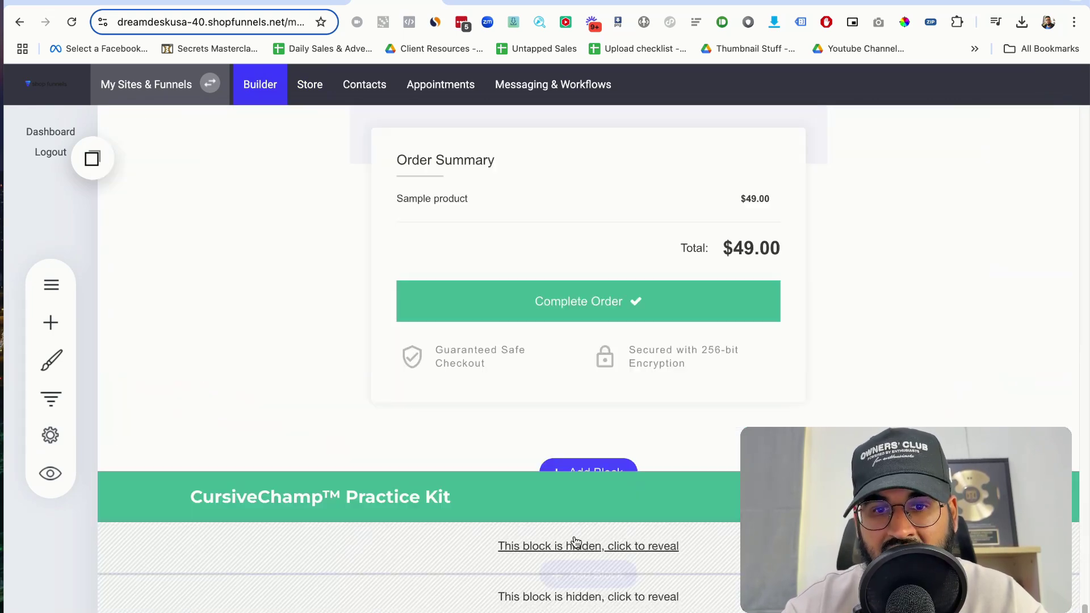
pyautogui.scroll(7, 576, 541)
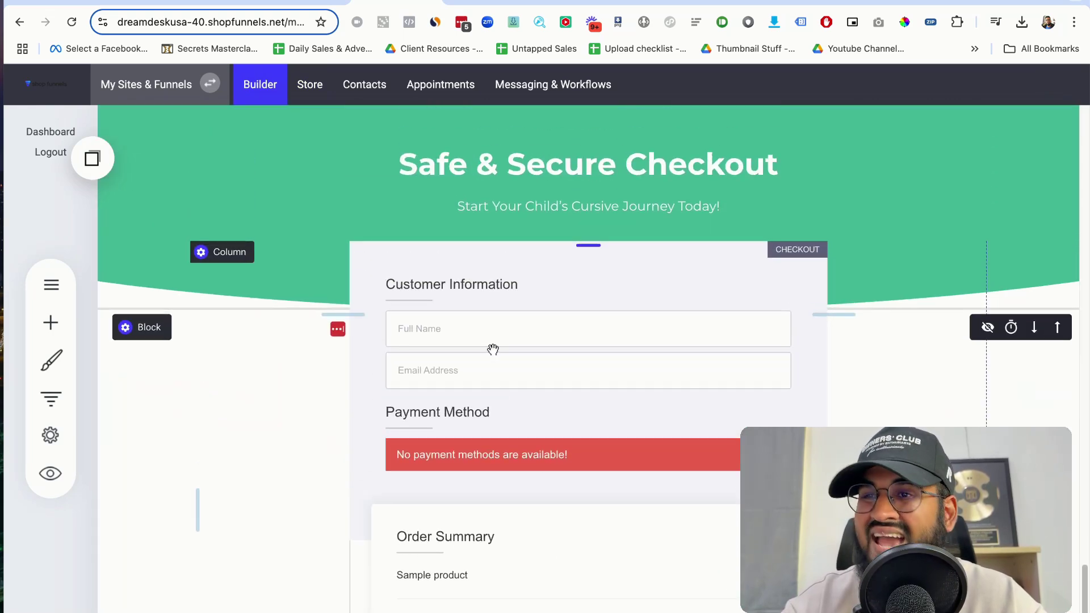
pyautogui.click(492, 349)
pyautogui.click(461, 221)
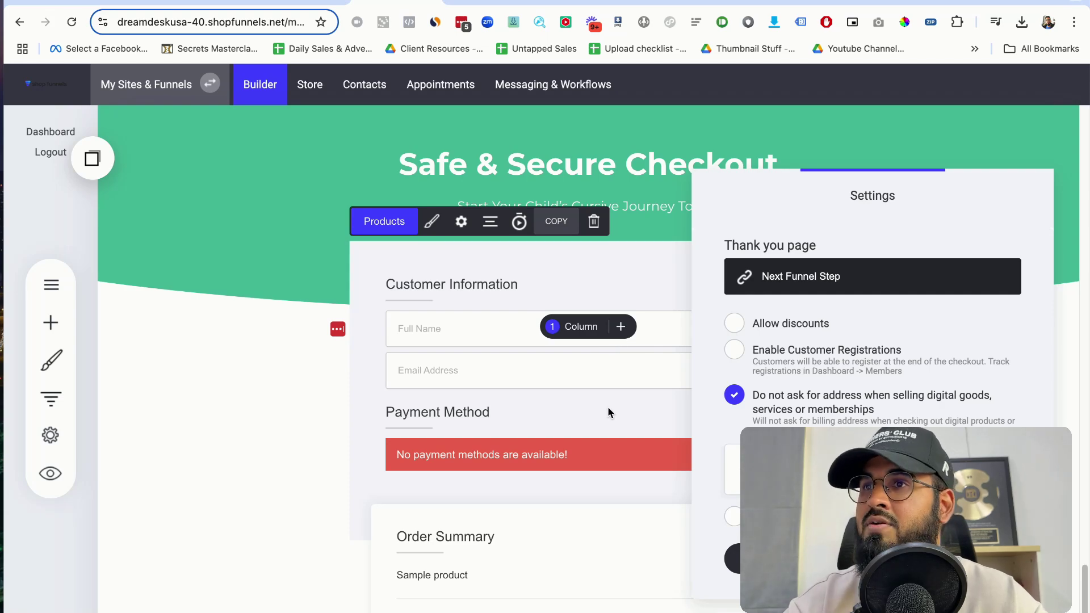
pyautogui.press('Escape')
pyautogui.scroll(15, 608, 408)
pyautogui.scroll(10, 609, 410)
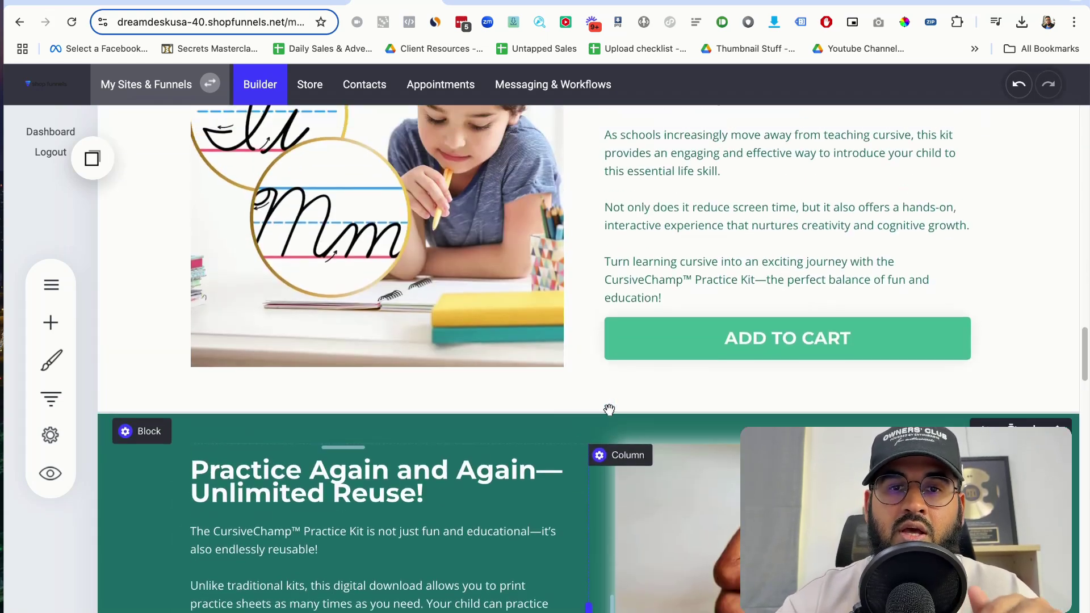
# Switch to the Canva whiteboard and review the Launch In 3 Easy Steps flowchart through Step 2: Add your brand name & details
pyautogui.scroll(10, 629, 411)
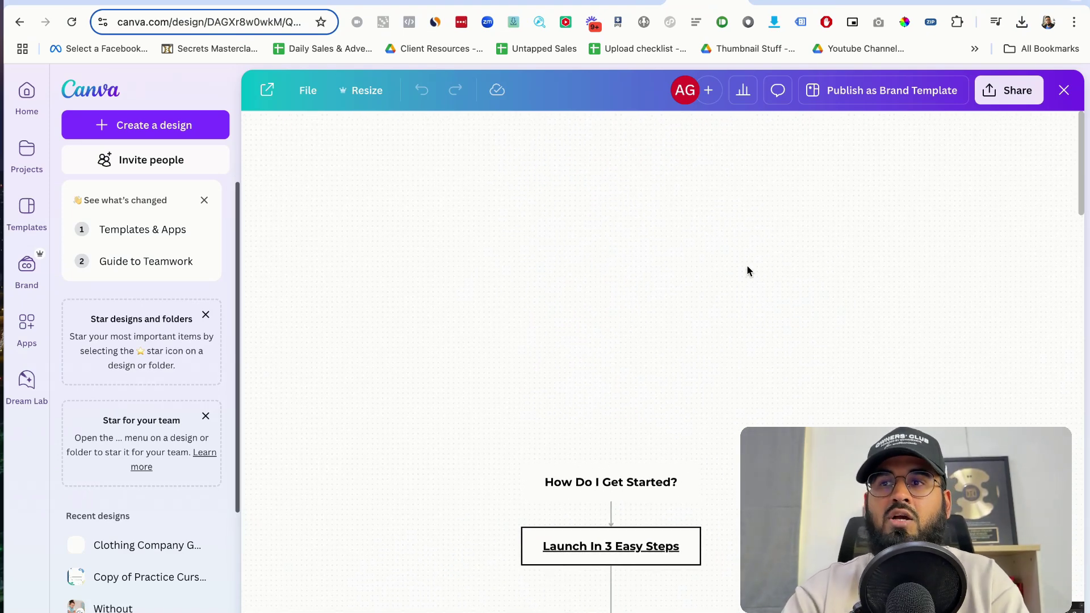
pyautogui.scroll(2, 747, 264)
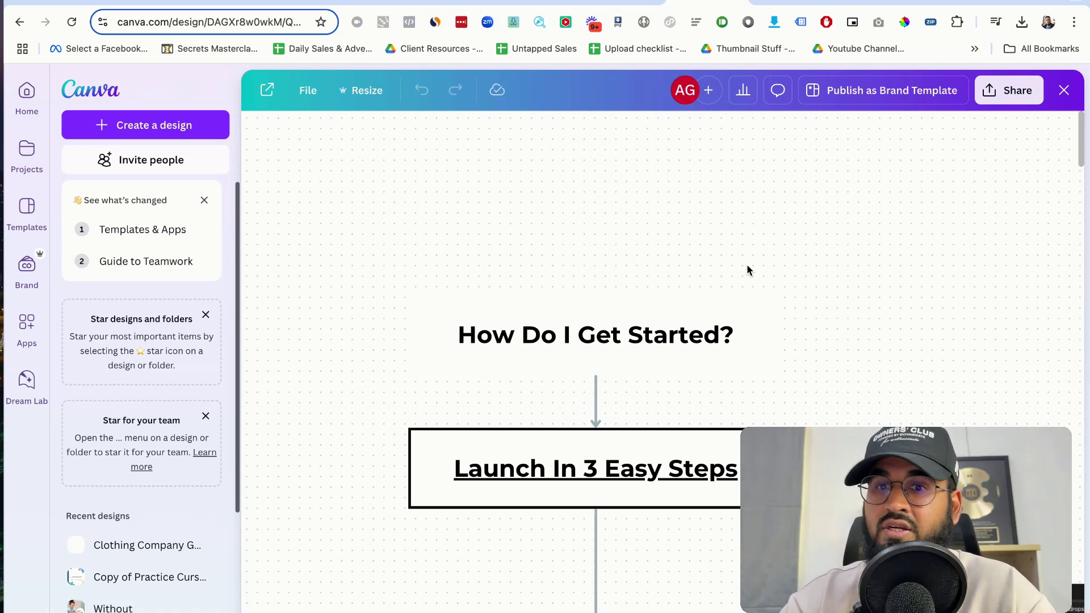
pyautogui.scroll(-10, 747, 264)
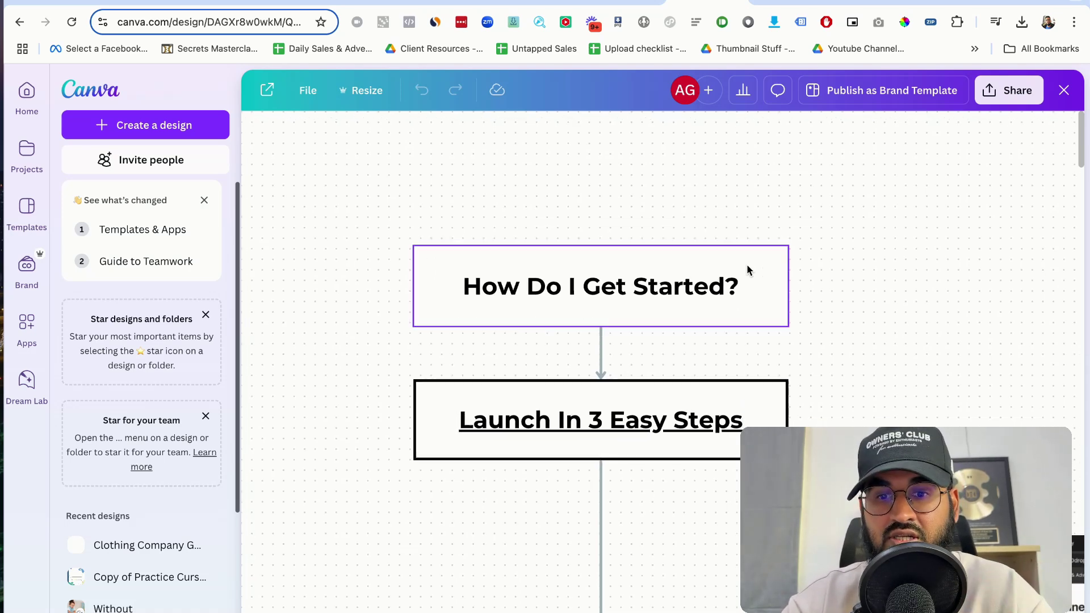
pyautogui.hscroll(5, 747, 264)
pyautogui.hscroll(5, 737, 253)
pyautogui.scroll(-2, 737, 253)
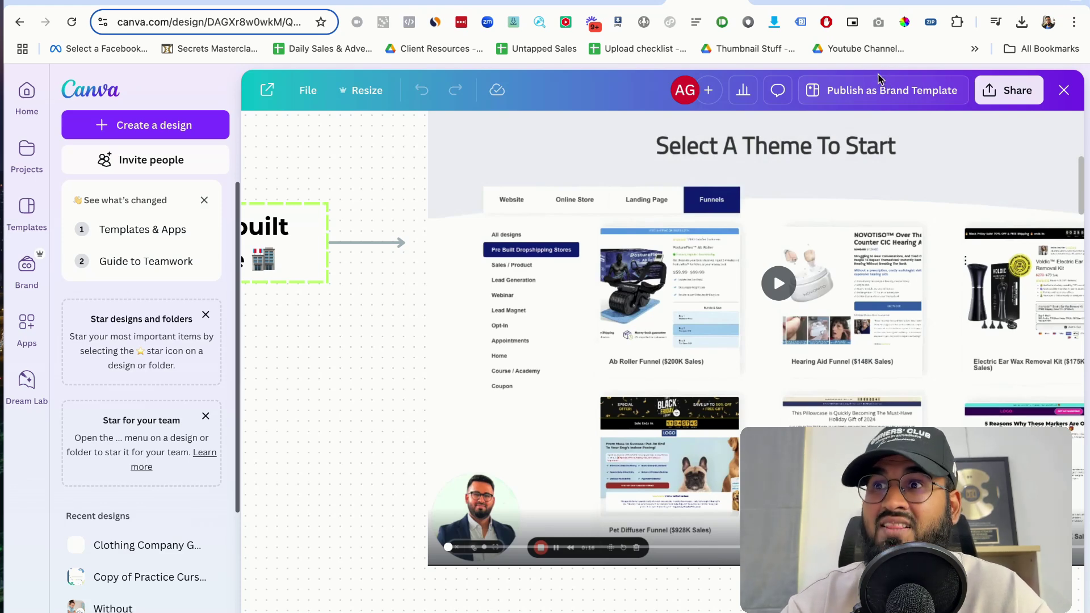
pyautogui.scroll(-5, 824, 227)
pyautogui.hscroll(-3, 823, 227)
pyautogui.scroll(-3, 823, 227)
pyautogui.hscroll(-2, 823, 227)
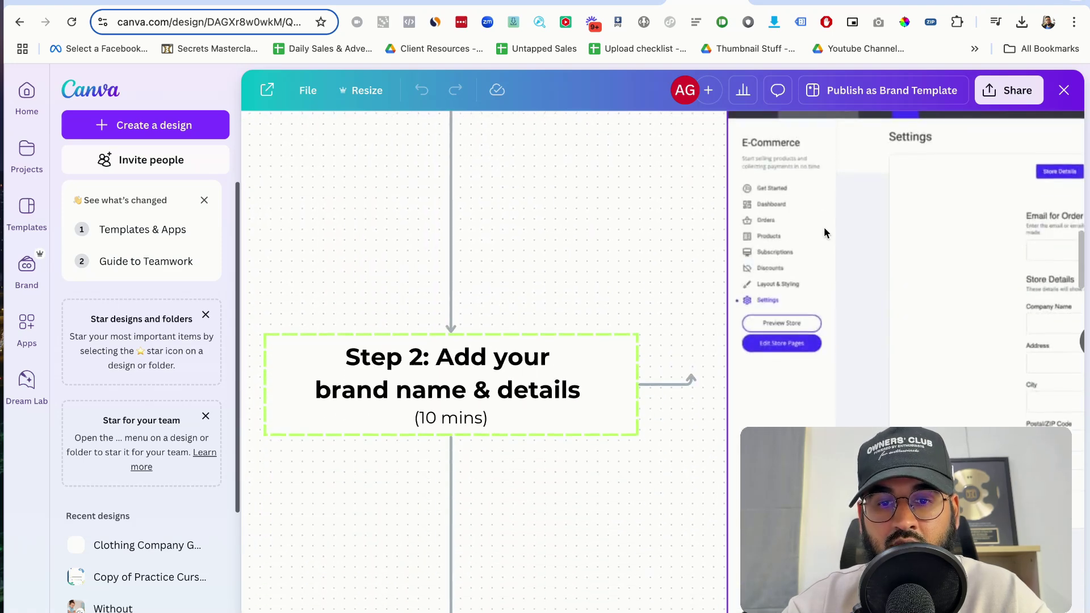
pyautogui.scroll(5, 788, 234)
pyautogui.scroll(2, 788, 234)
pyautogui.hscroll(-5, 788, 233)
pyautogui.scroll(-4, 789, 234)
pyautogui.hscroll(-3, 788, 233)
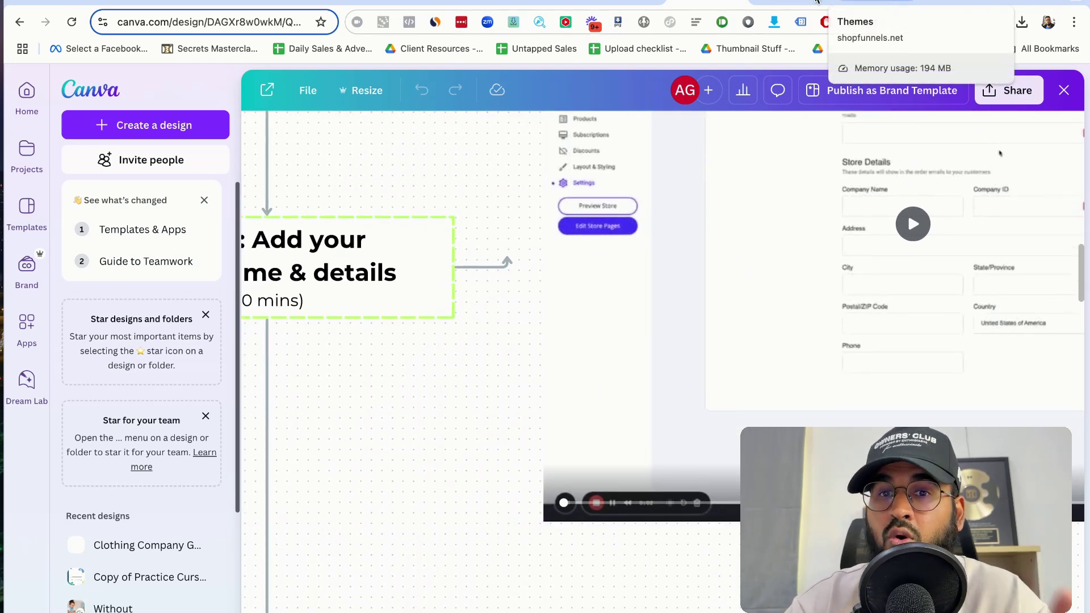
# Show the Step-by-Step Funnel Tutorial link in the CursiveChamp Practice Kit Google Doc and view its template on the Shopfunnels themes page
pyautogui.click(537, 4)
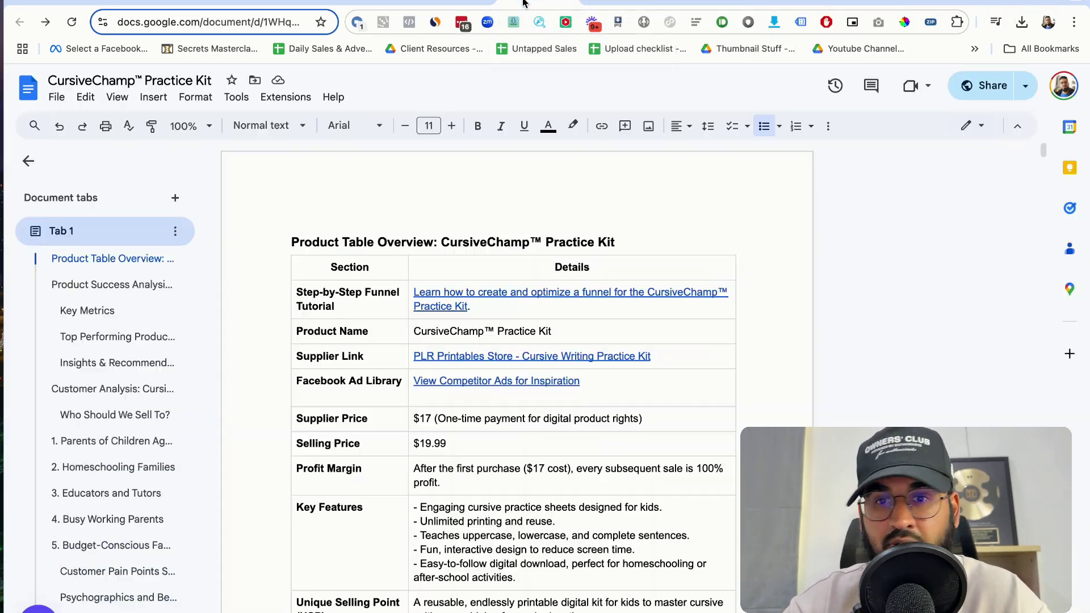
pyautogui.click(511, 297)
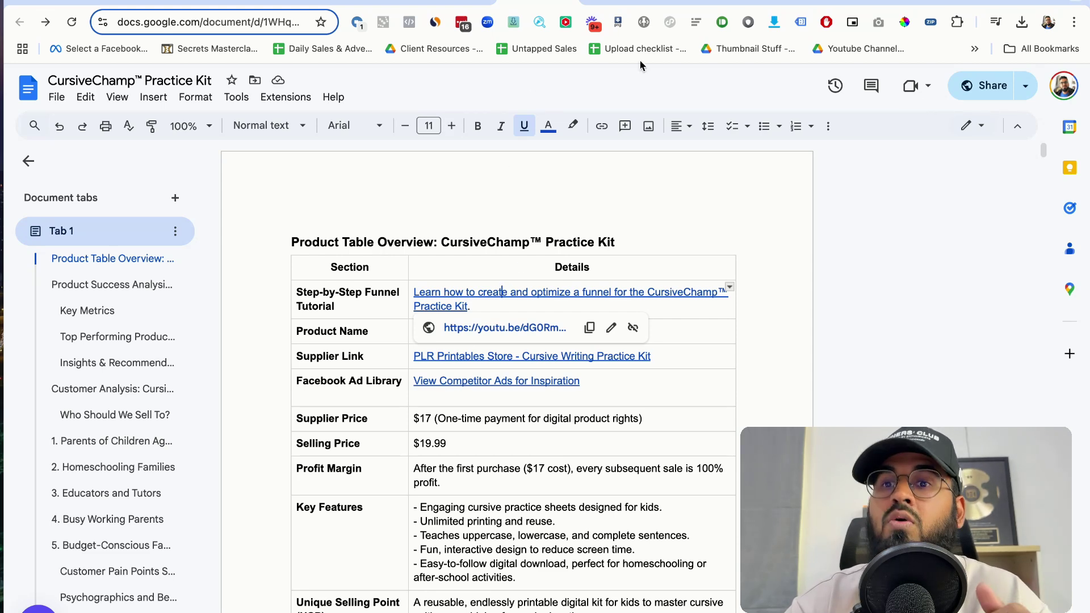
pyautogui.click(874, 3)
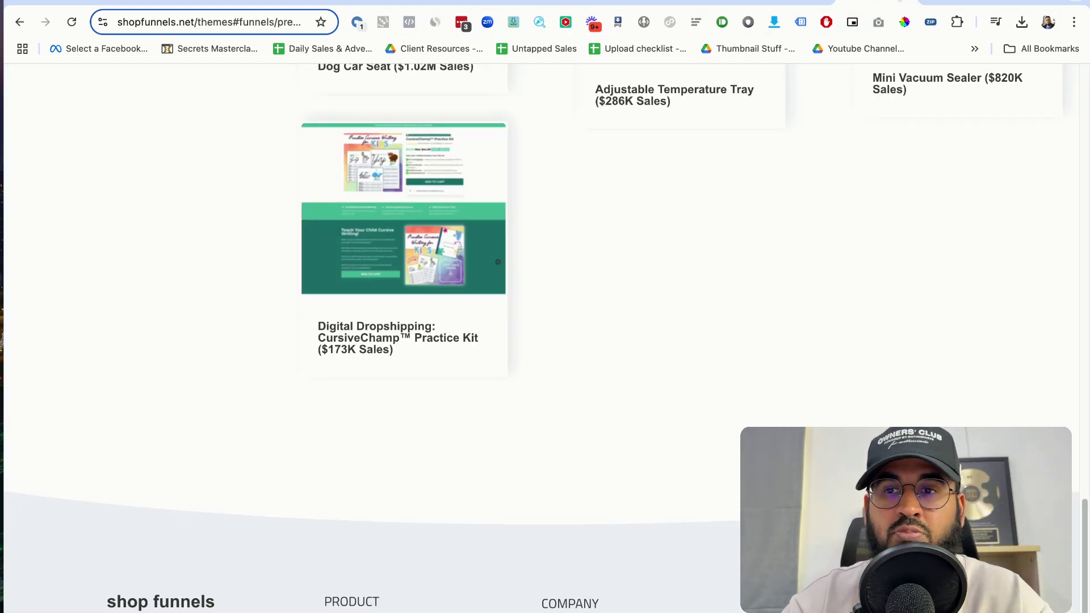
pyautogui.click(939, 2)
# Return to the Canva flowchart and review Step 3: Turn on ads and the START FOR $59 ONLY box
pyautogui.click(669, 2)
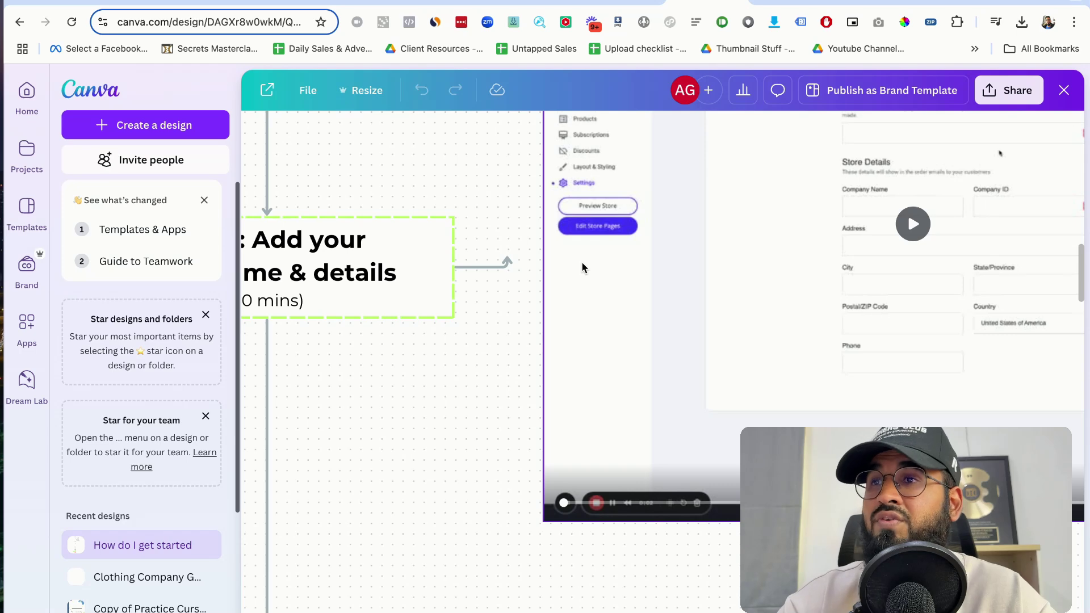
pyautogui.scroll(-3, 581, 264)
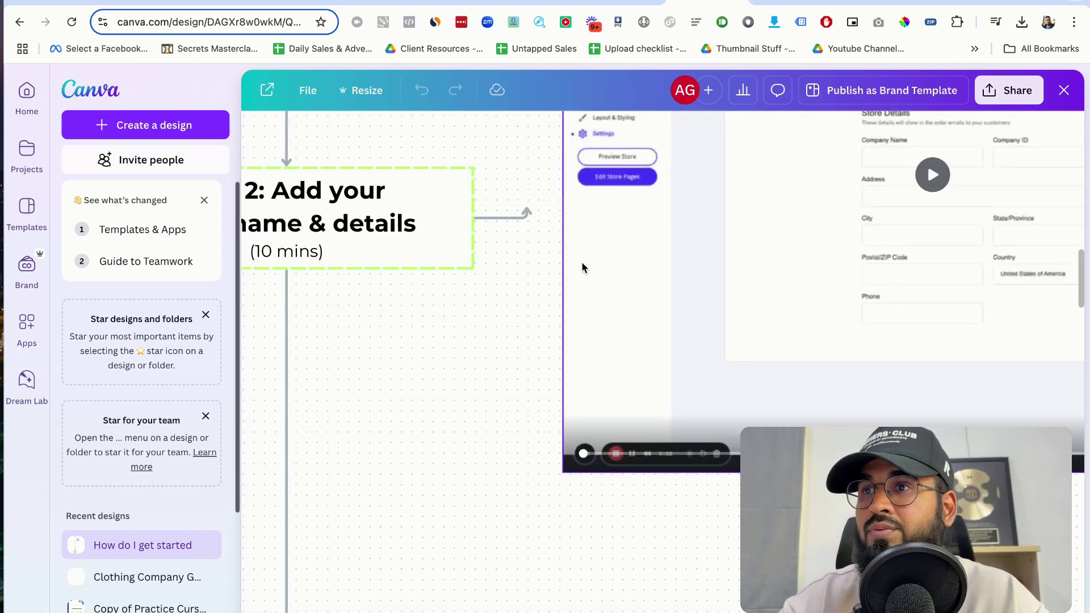
pyautogui.scroll(-10, 582, 264)
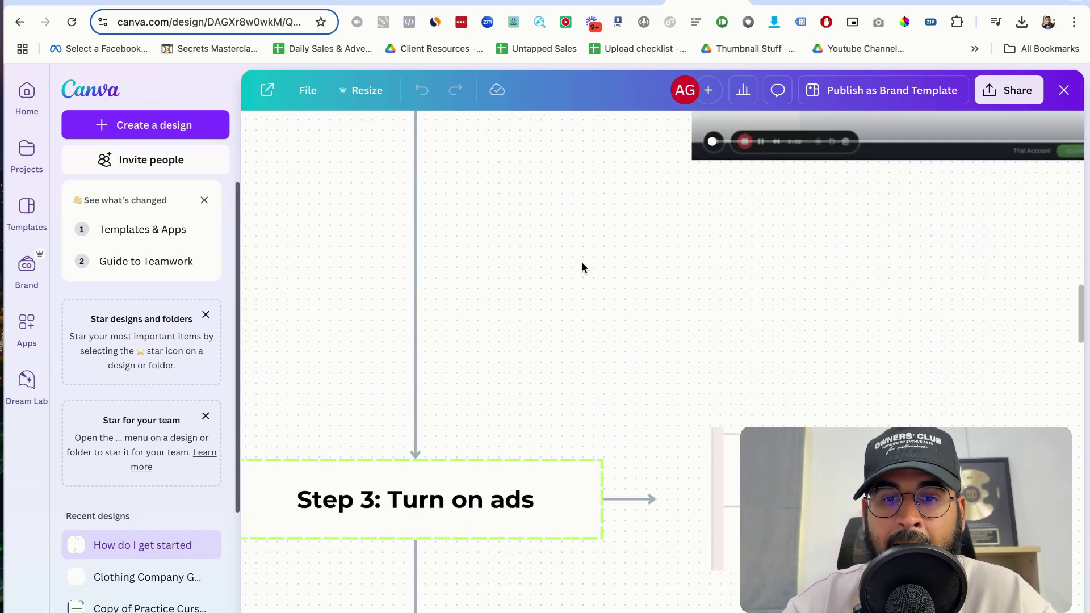
pyautogui.scroll(-2, 583, 267)
pyautogui.scroll(5, 583, 267)
pyautogui.scroll(-5, 583, 267)
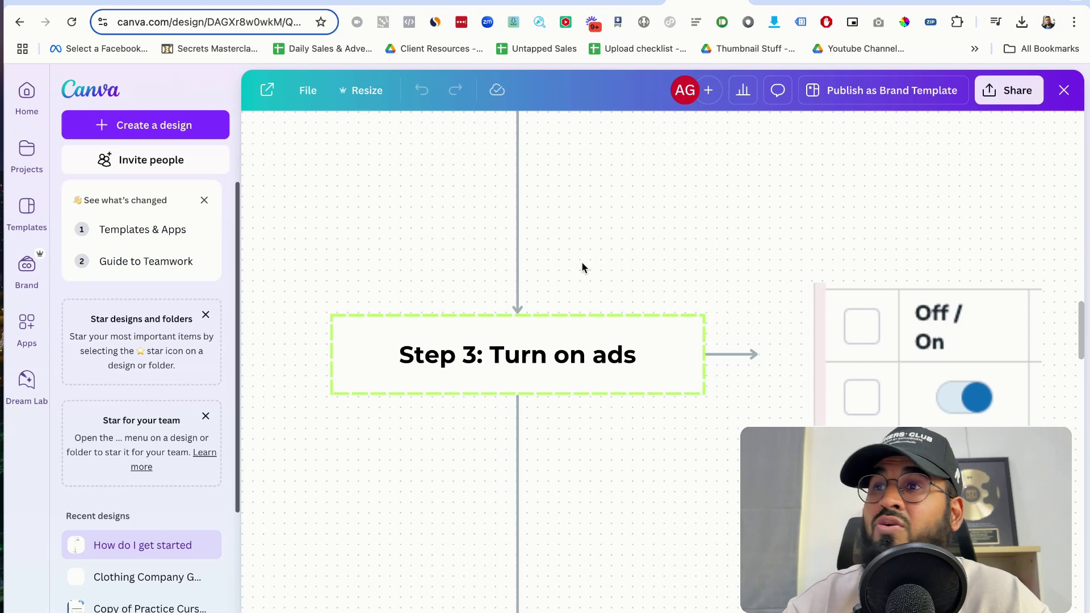
pyautogui.scroll(-10, 582, 267)
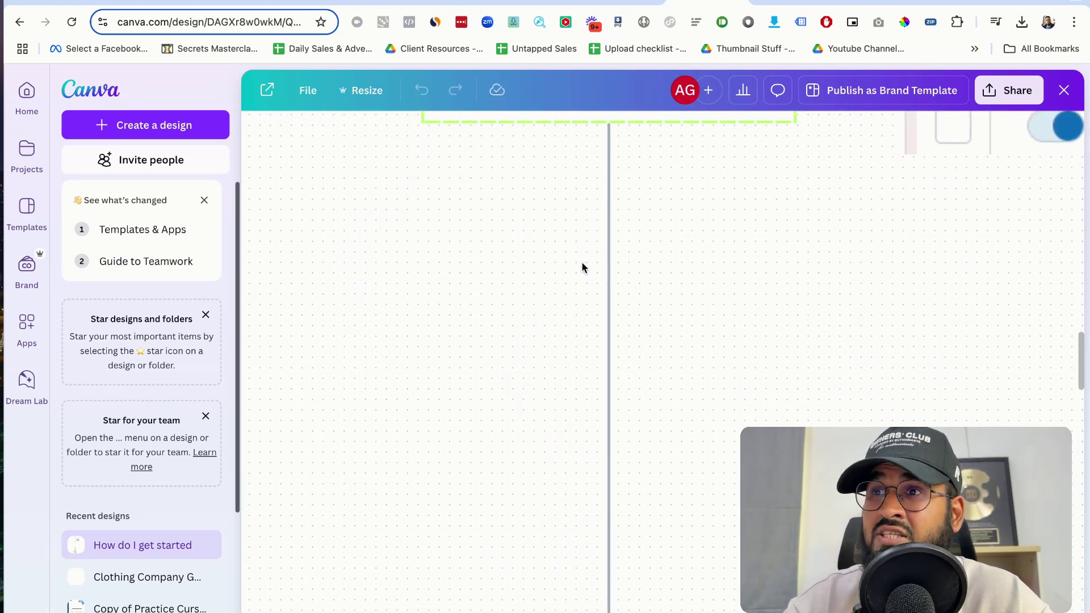
pyautogui.scroll(-10, 581, 266)
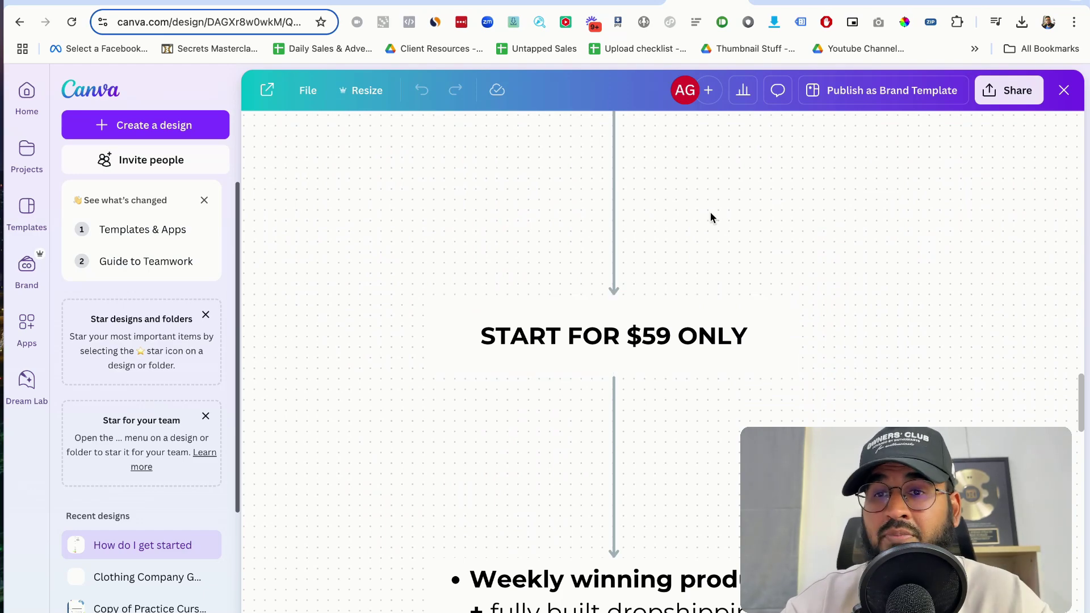
# Switch to the Shopfunnels themes page and browse the Pre Built Dropshipping Stores funnels from the Ab Roller to the CursiveChamp kit
pyautogui.click(889, 1)
pyautogui.scroll(15, 665, 210)
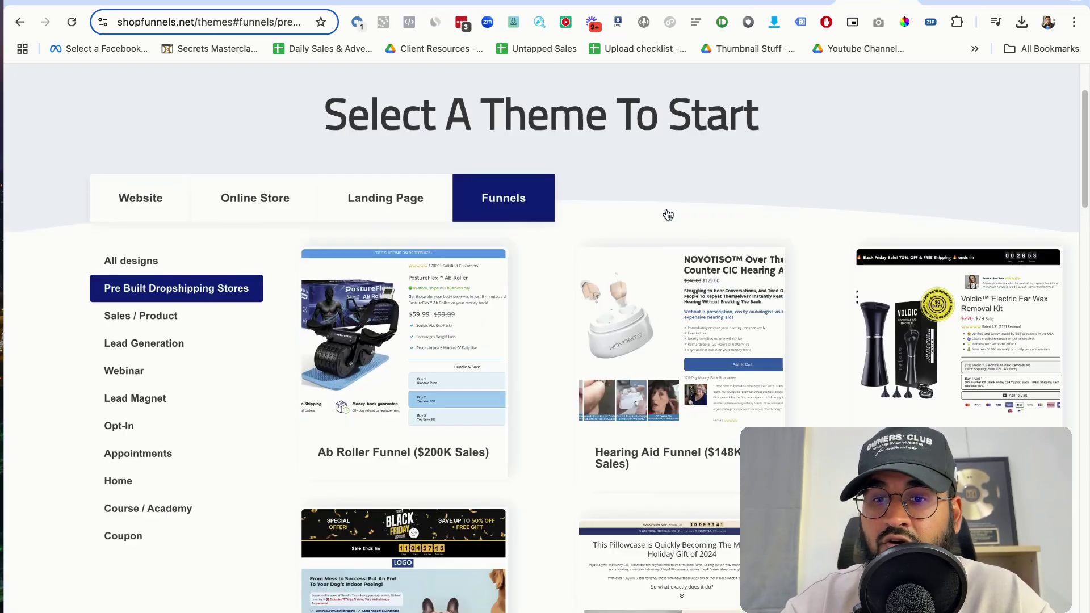
pyautogui.scroll(-6, 668, 214)
pyautogui.scroll(-10, 666, 213)
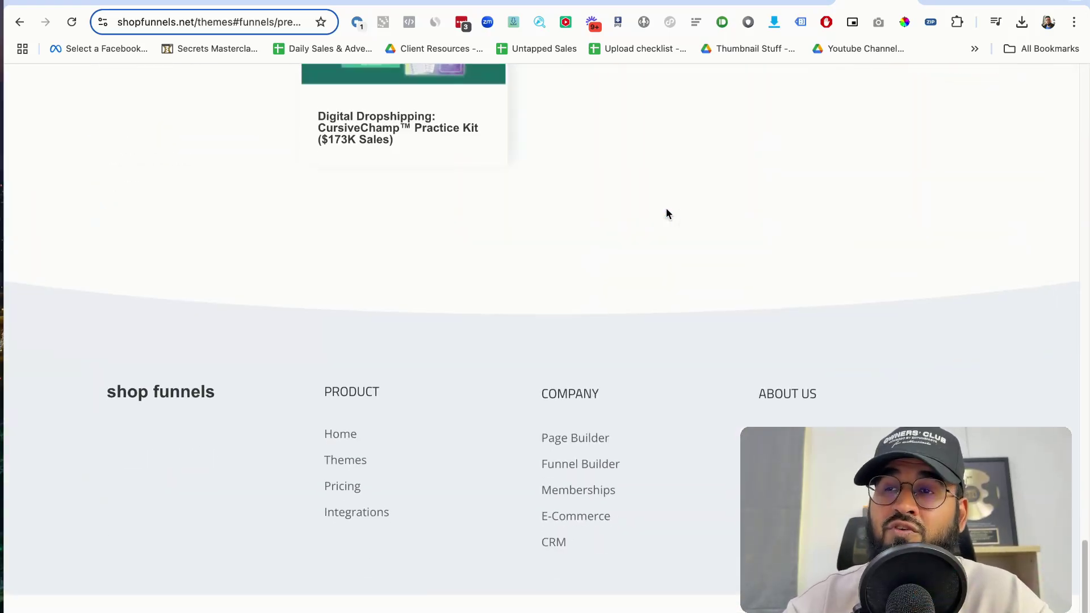
pyautogui.scroll(9, 666, 215)
pyautogui.scroll(6, 667, 229)
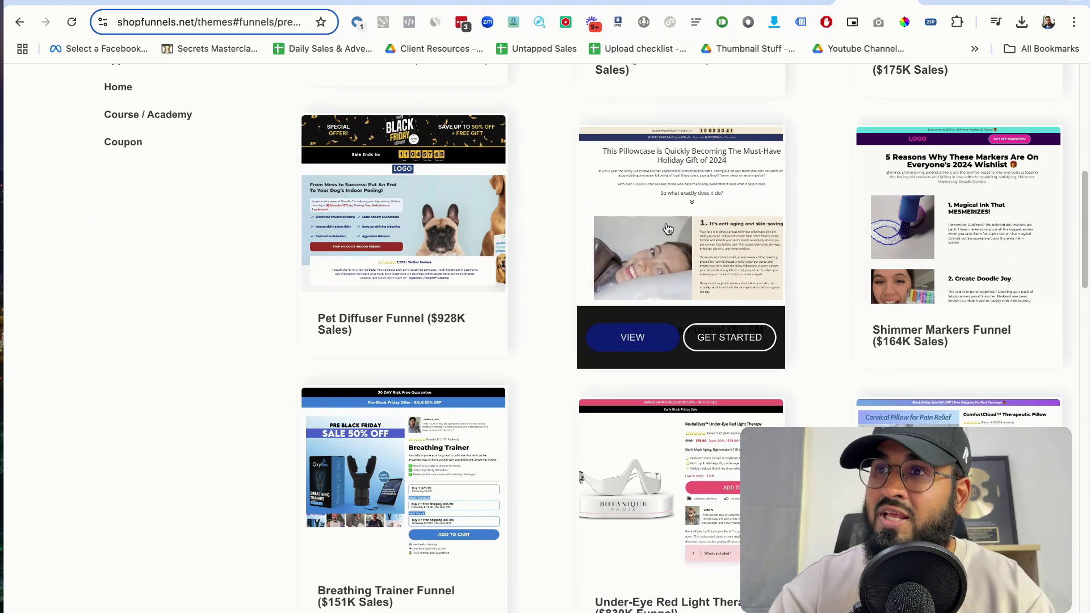
pyautogui.scroll(6, 667, 228)
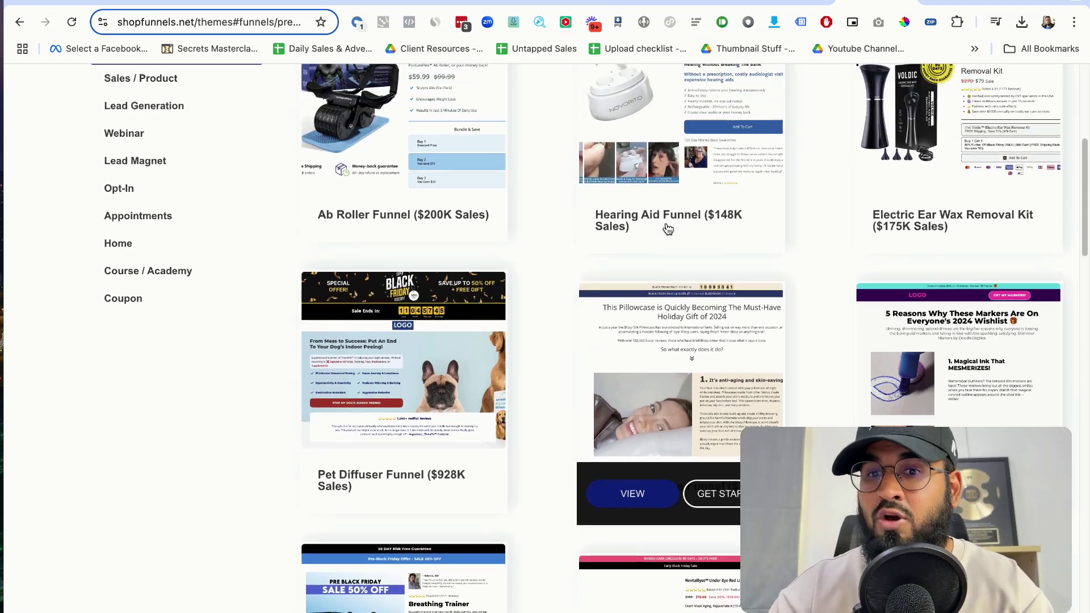
pyautogui.scroll(-4, 668, 228)
pyautogui.scroll(-20, 667, 228)
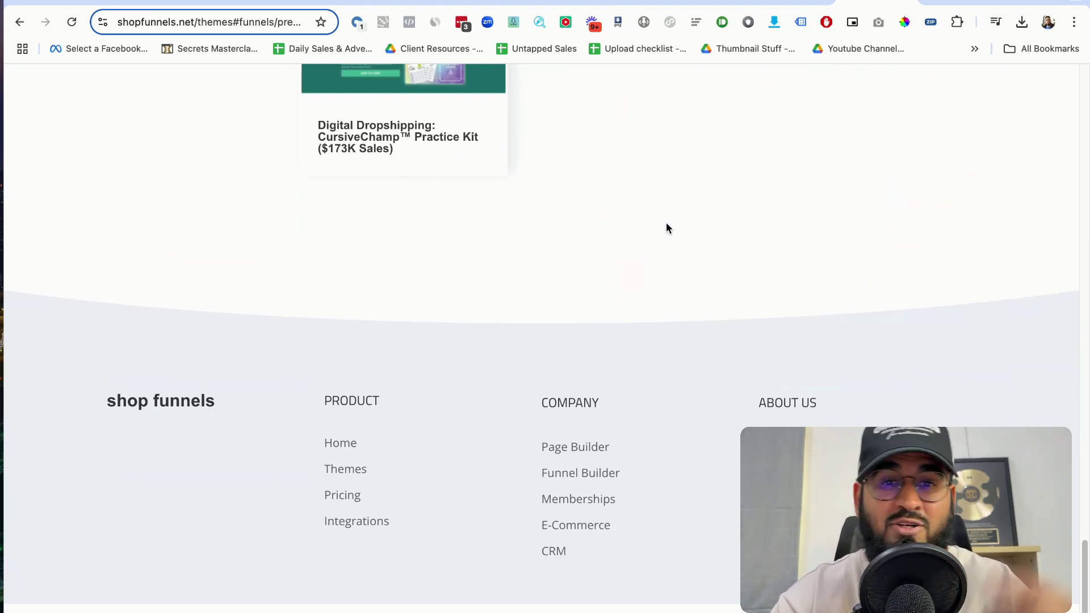
# Go back to the Canva flowchart and read the benefits listed under the START FOR $59 ONLY offer
pyautogui.click(690, 3)
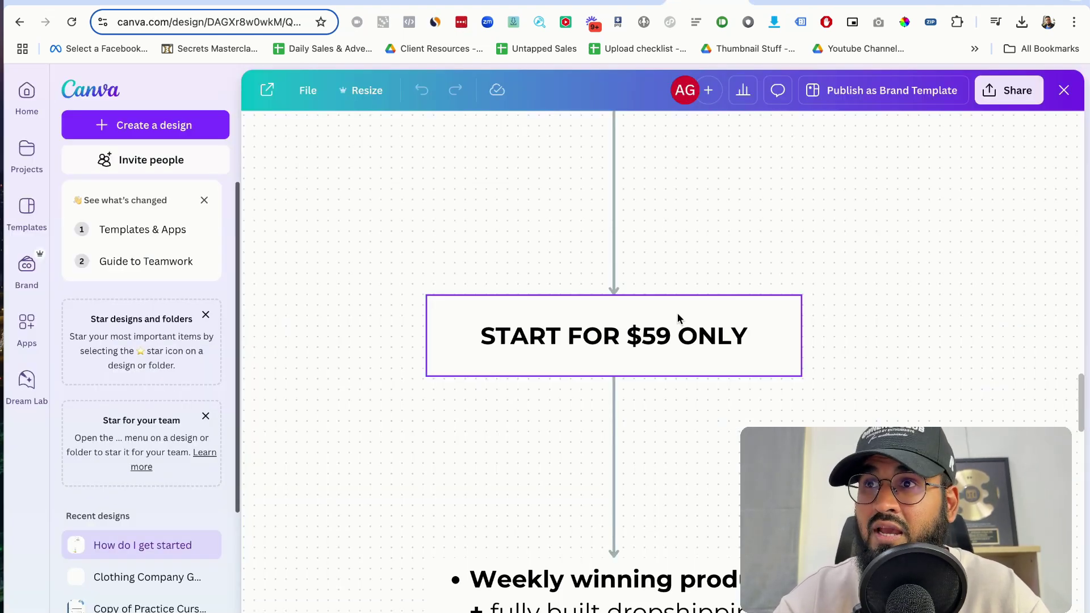
pyautogui.scroll(-2, 678, 318)
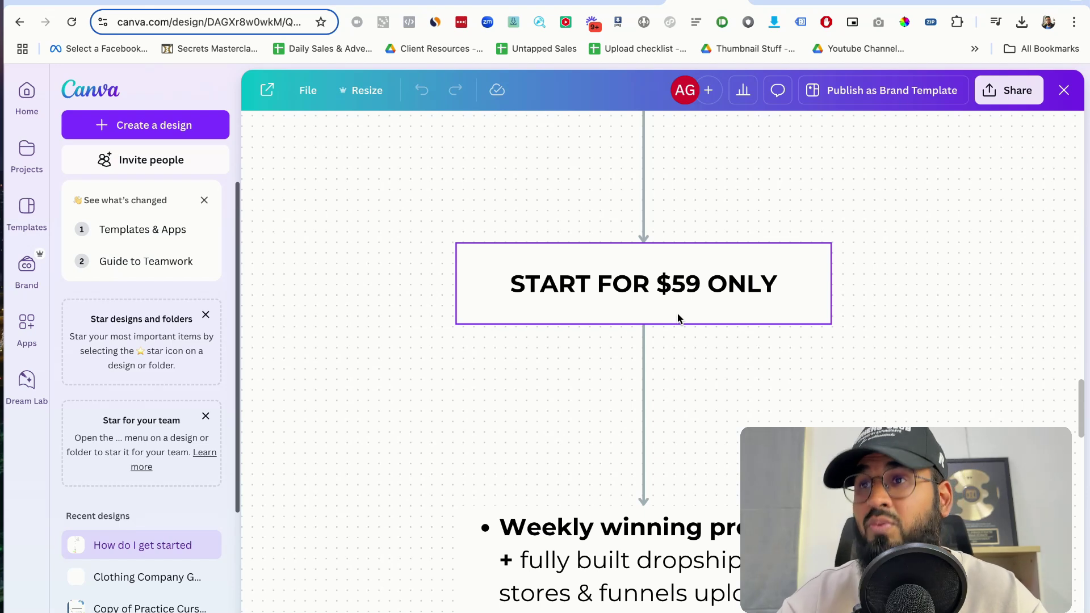
pyautogui.scroll(-1, 678, 318)
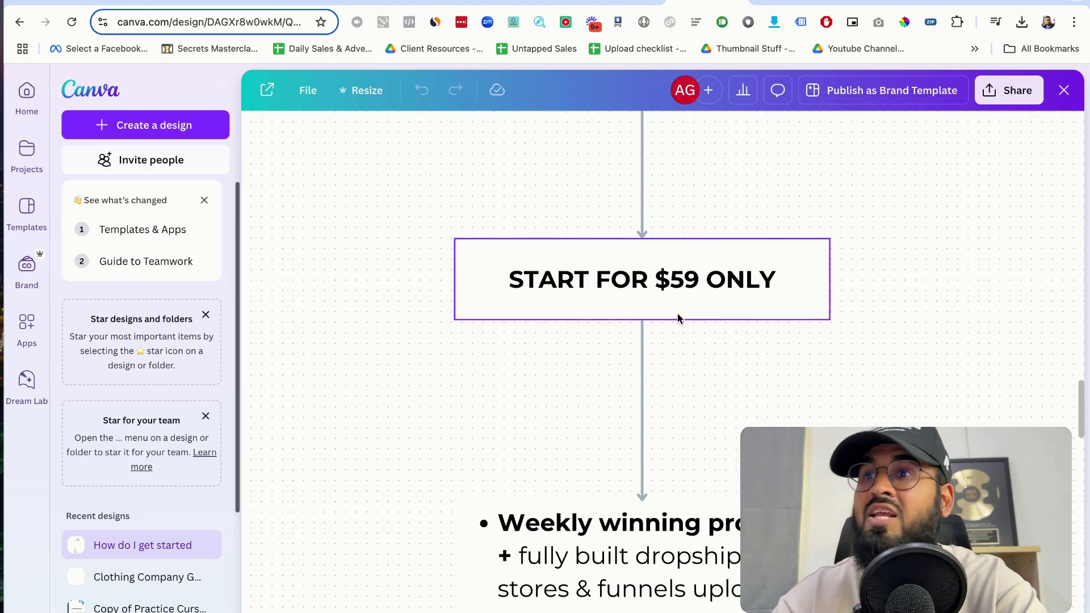
pyautogui.scroll(-1, 678, 318)
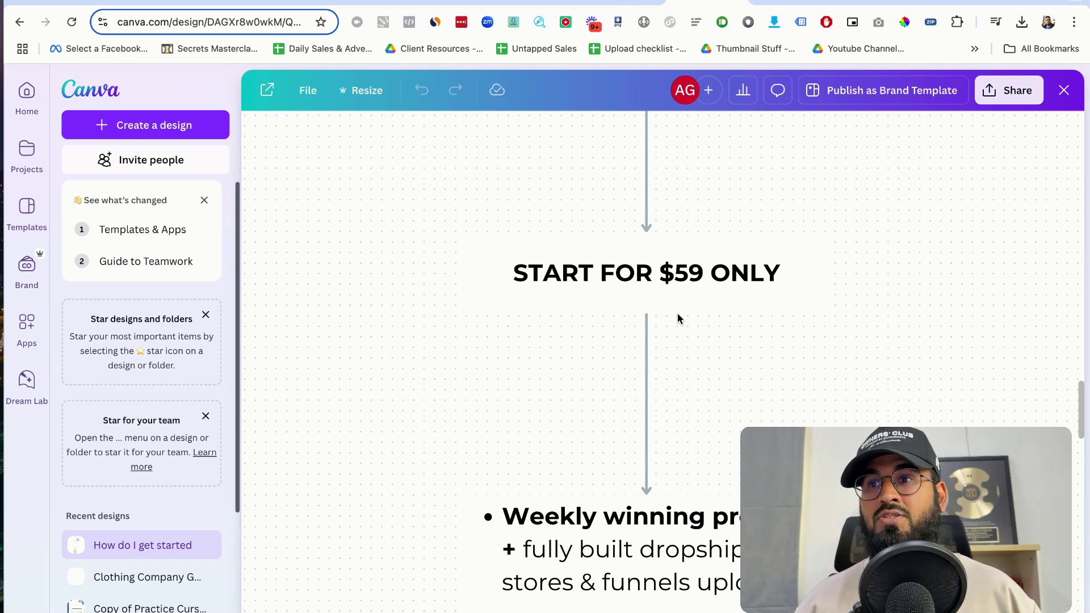
pyautogui.scroll(-3, 677, 312)
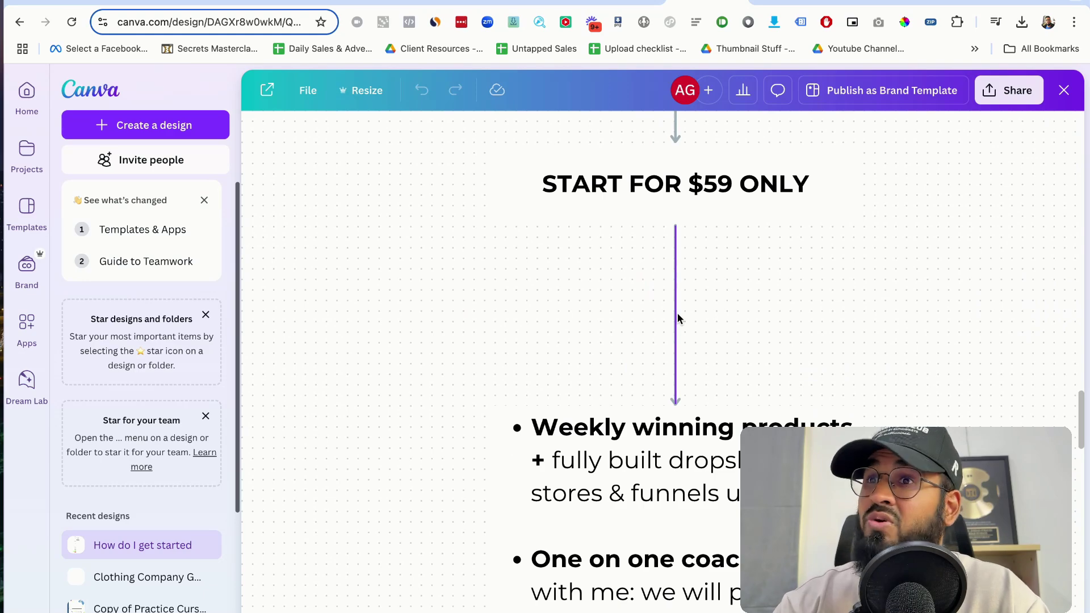
pyautogui.scroll(-4, 677, 315)
pyautogui.hscroll(4, 677, 315)
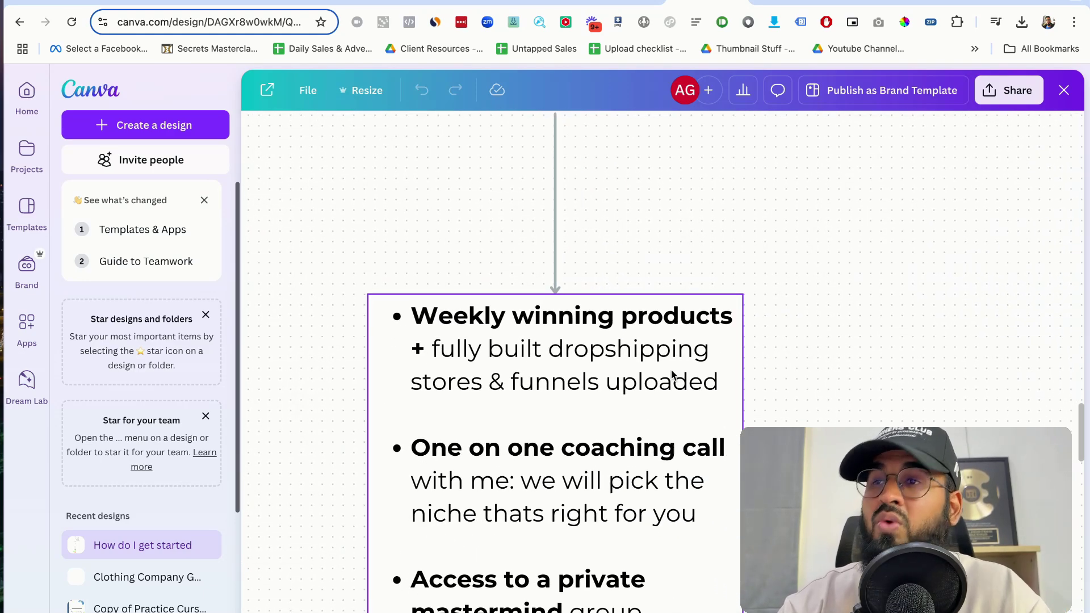
pyautogui.scroll(-1, 671, 375)
pyautogui.hscroll(-1, 671, 374)
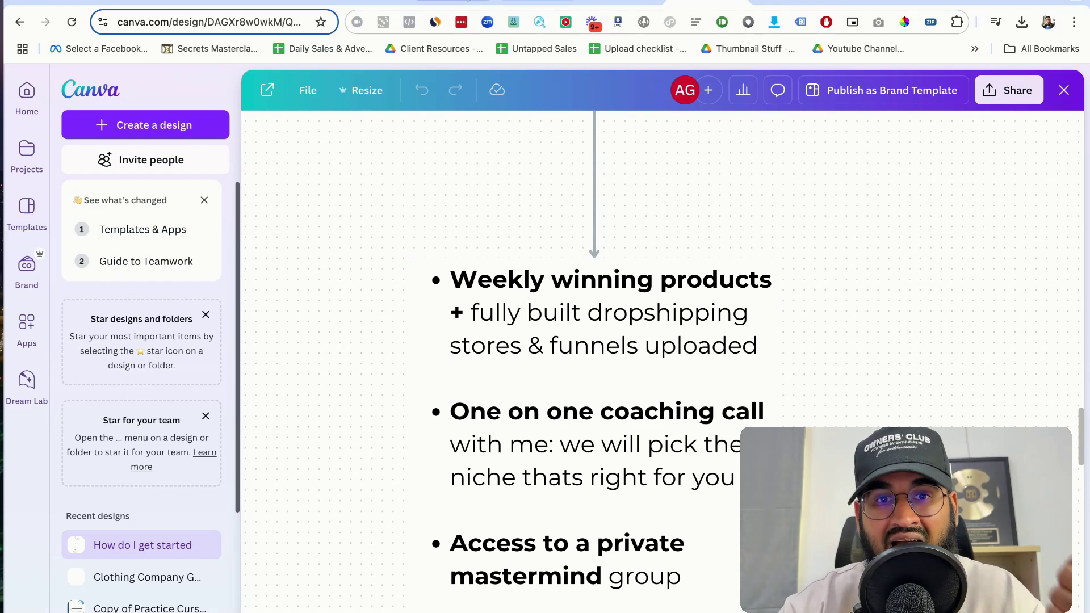
# Glance at the cursive kit page in the builder and look through the pre-built dropshipping funnels on the themes page again
pyautogui.click(342, 2)
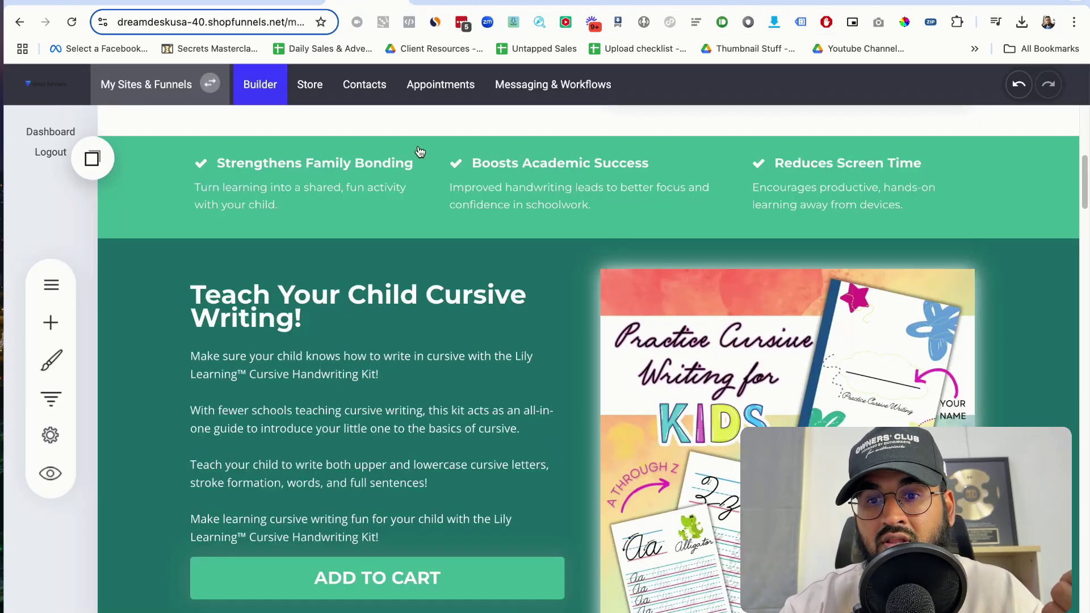
pyautogui.click(853, 3)
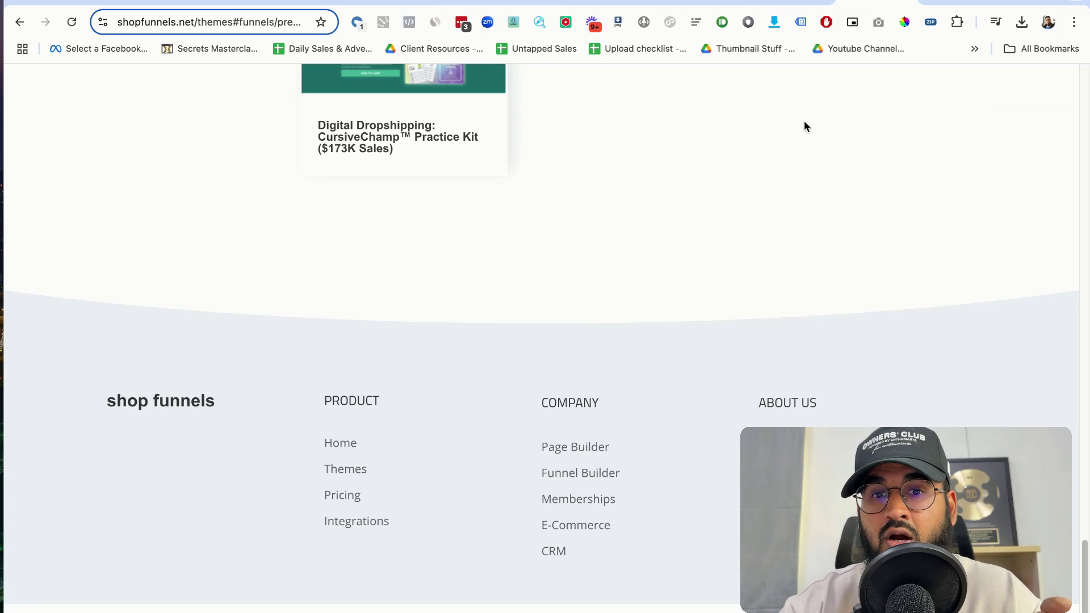
pyautogui.scroll(5, 804, 126)
pyautogui.scroll(10, 803, 122)
pyautogui.scroll(-8, 803, 122)
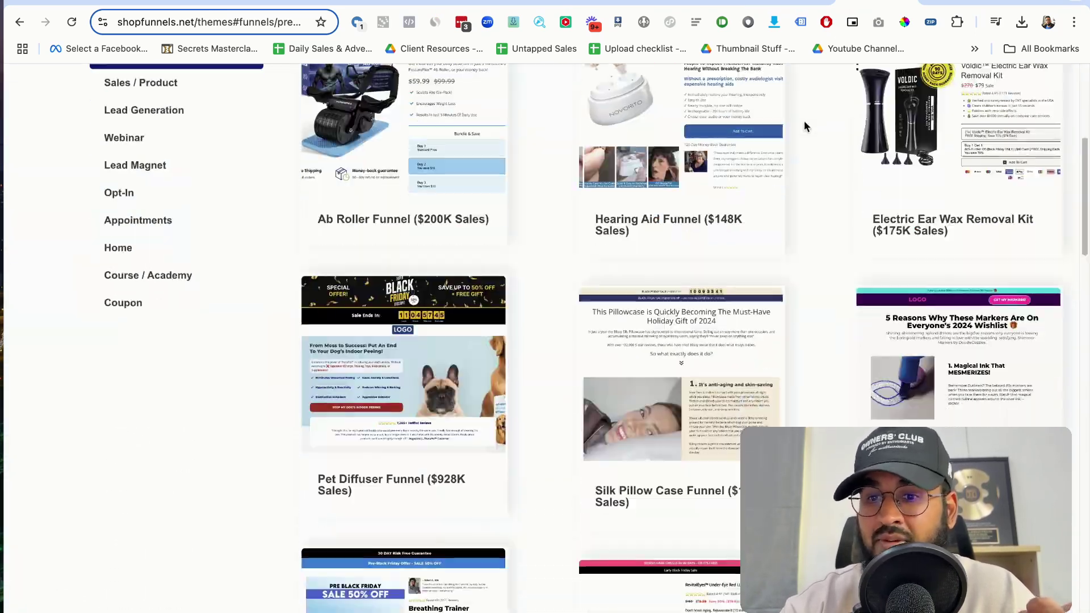
pyautogui.scroll(-10, 804, 122)
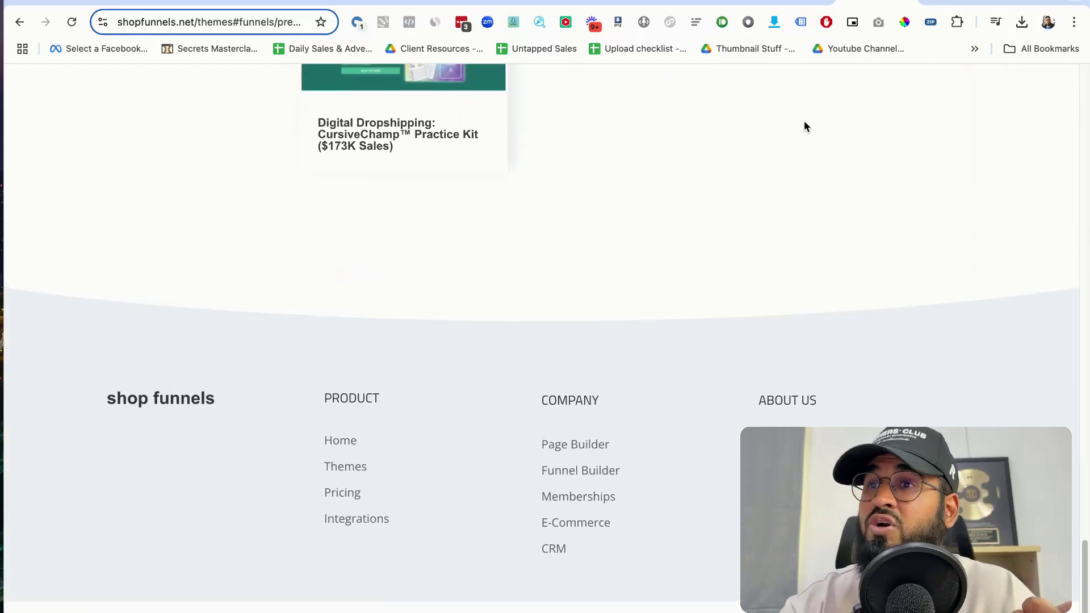
pyautogui.scroll(6, 804, 122)
pyautogui.scroll(6, 804, 122)
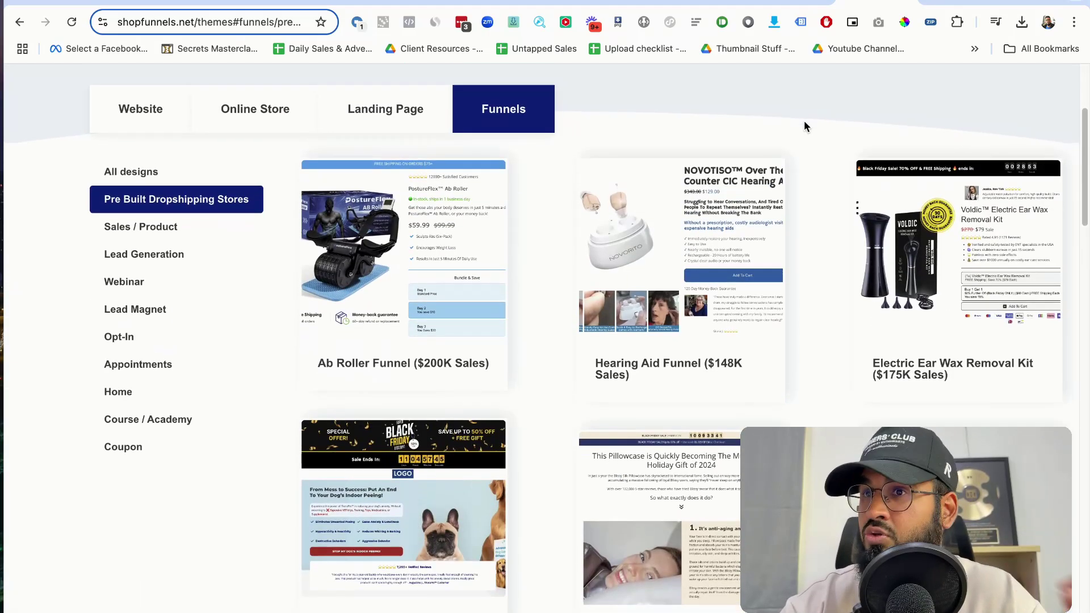
pyautogui.scroll(-6, 803, 120)
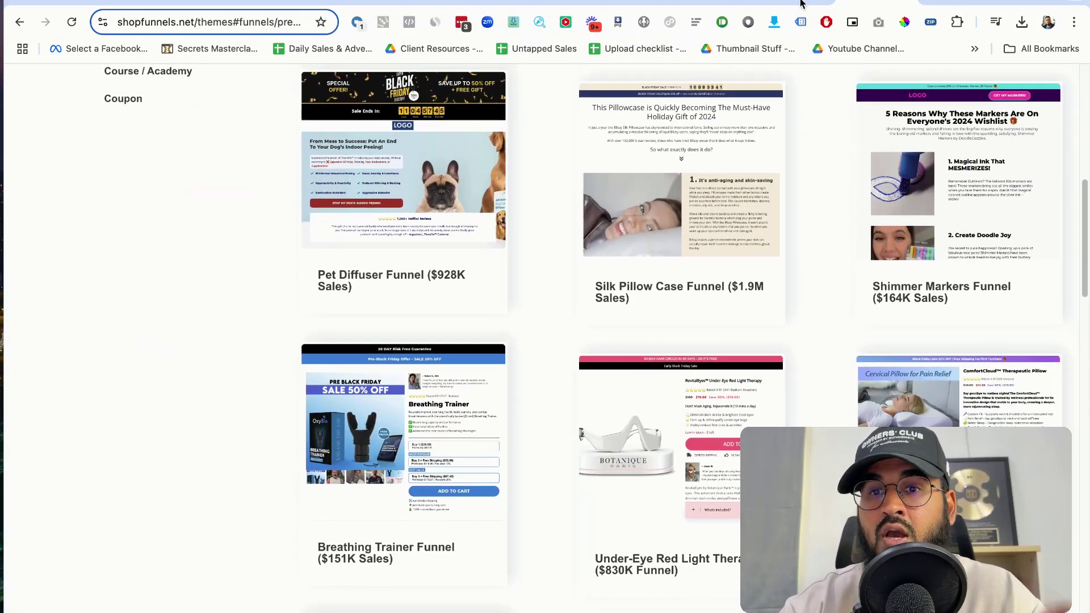
# Switch to the CursiveChamp Practice Kit document and skim from the product table through the success analysis to the customer segments
pyautogui.click(542, 2)
pyautogui.scroll(-10, 664, 208)
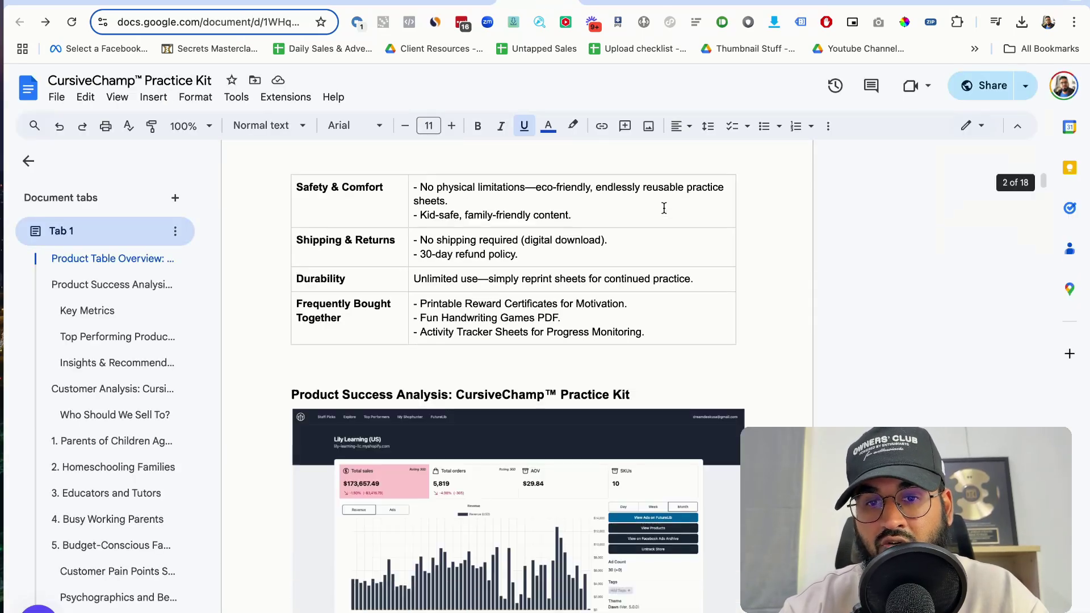
pyautogui.scroll(-10, 665, 209)
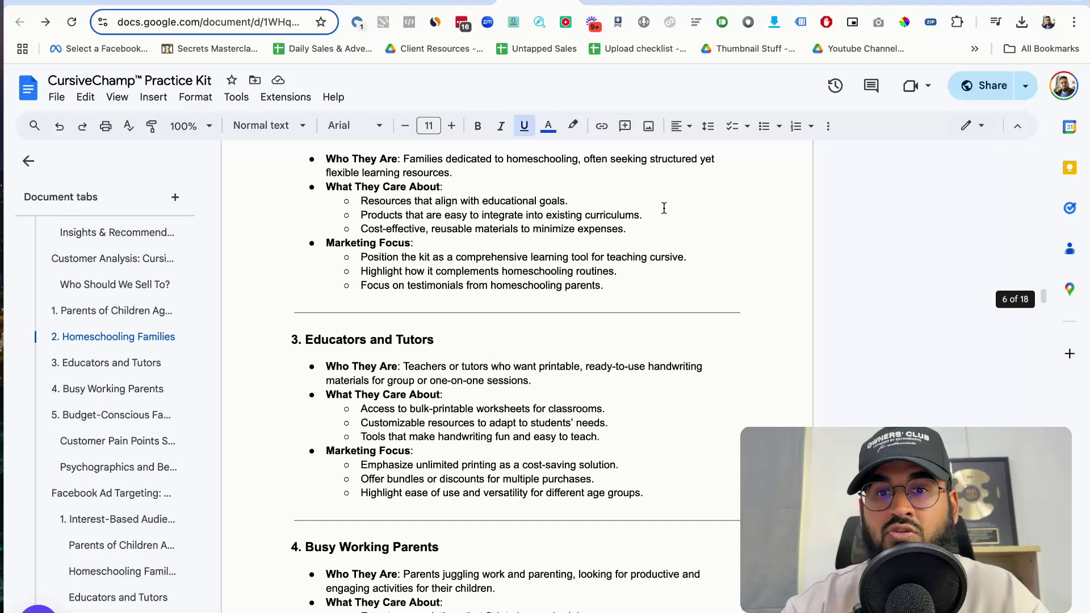
# Go back to the Canva flowchart and read the offer items from weekly winning products to the private mastermind group
pyautogui.click(852, 3)
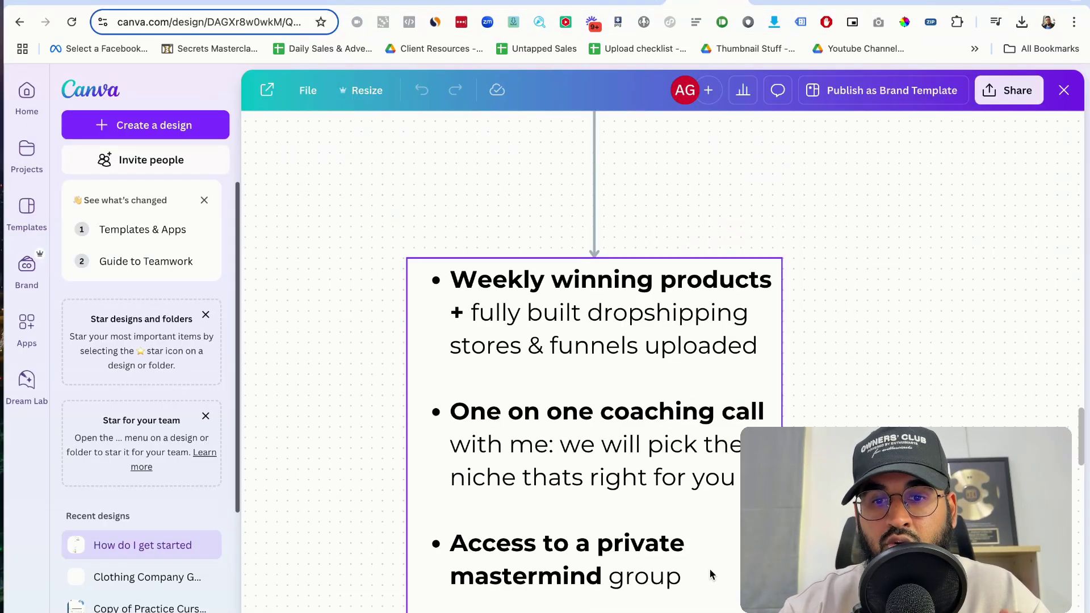
pyautogui.scroll(-1, 710, 569)
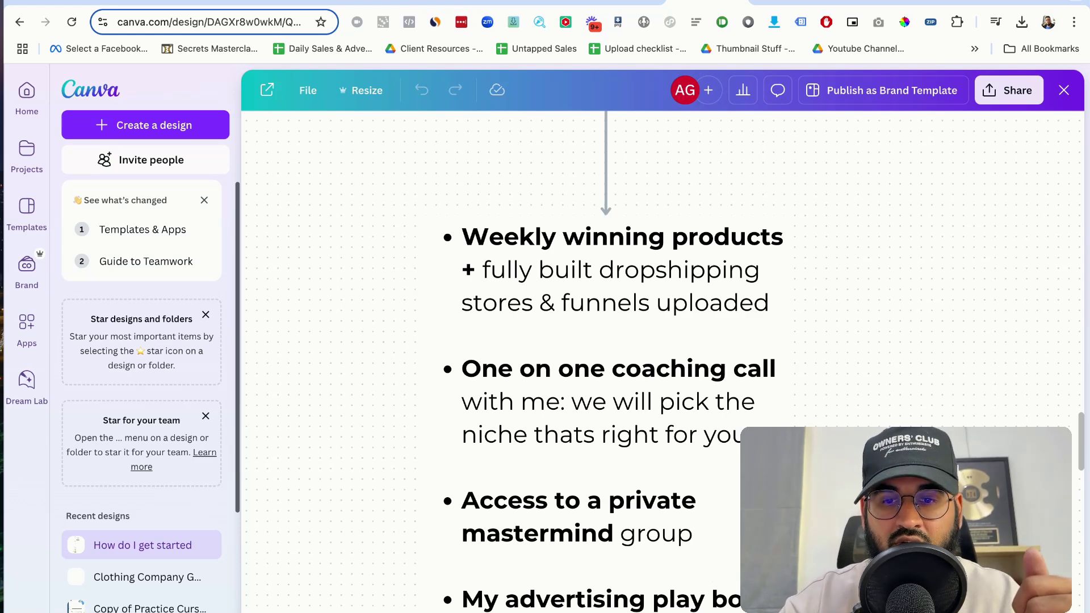
pyautogui.scroll(-2, 795, 567)
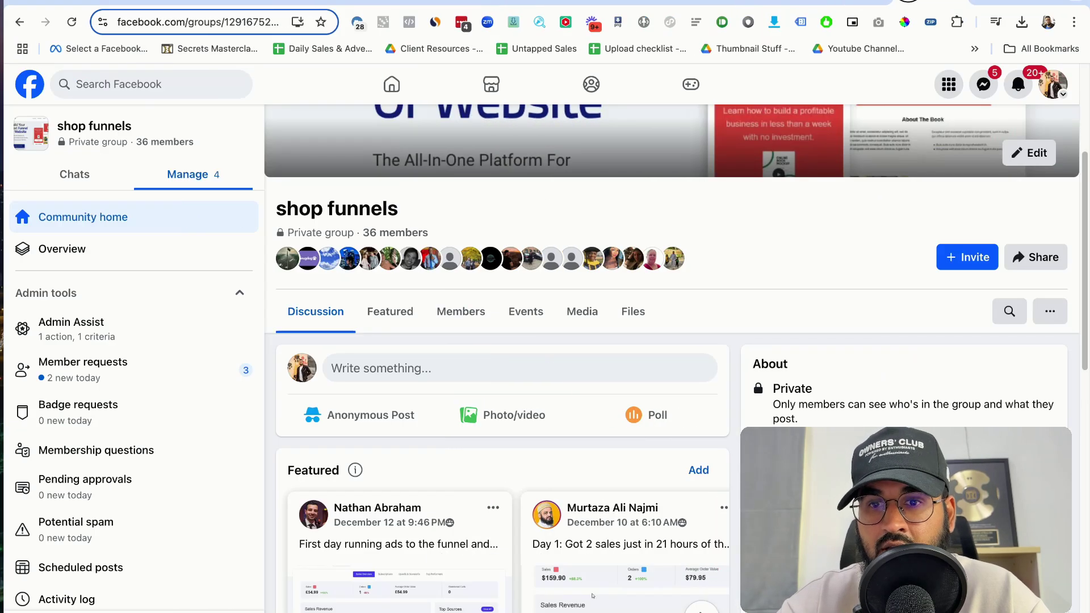
# In the shop funnels Facebook group, browse the Featured posts forward and return to the first one
pyautogui.scroll(-3, 755, 273)
pyautogui.scroll(-1, 754, 273)
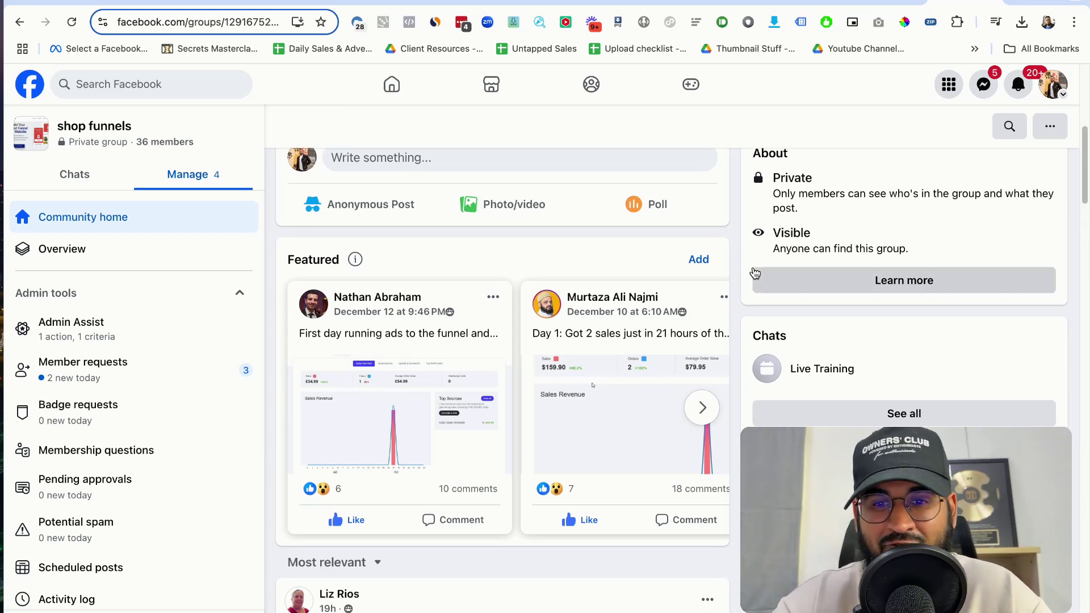
pyautogui.click(704, 407)
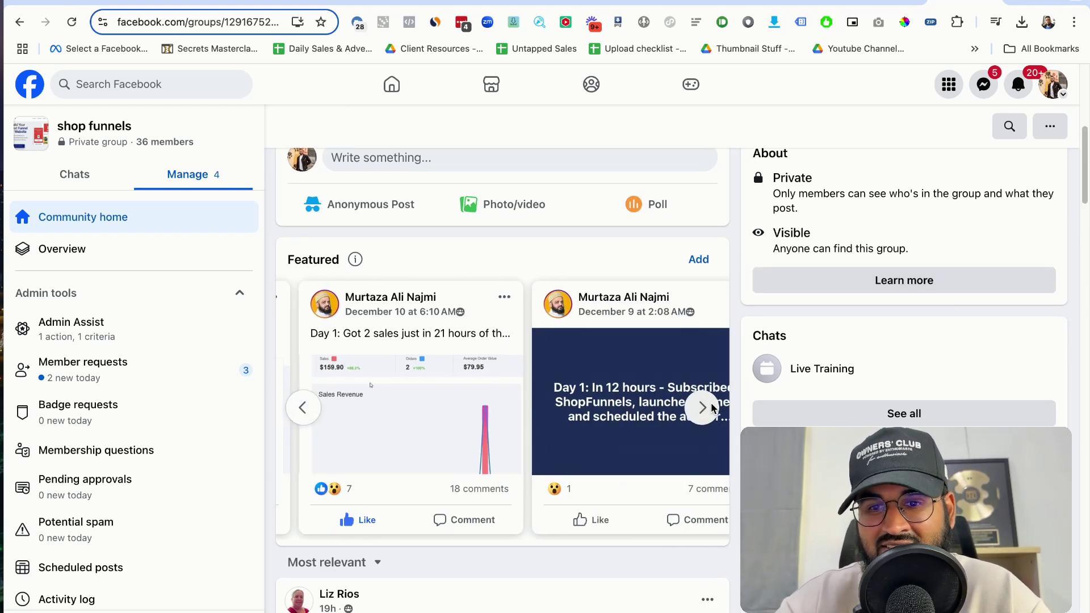
pyautogui.click(704, 407)
pyautogui.click(304, 408)
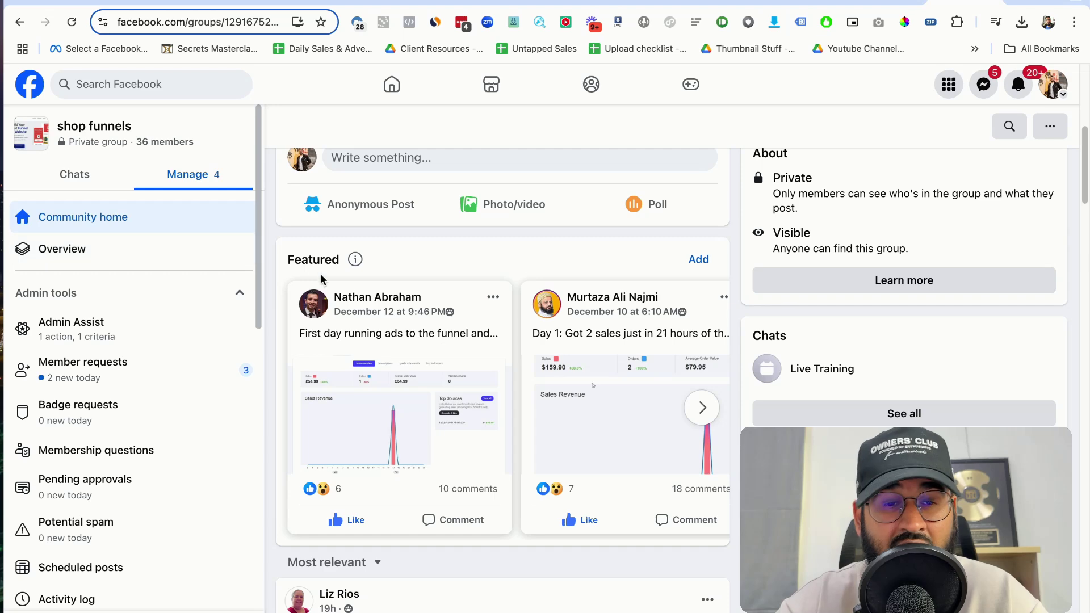
# Look through the group's discussion posts and examine the video post about key ad and funnel metrics
pyautogui.scroll(-1, 397, 309)
pyautogui.scroll(-10, 432, 443)
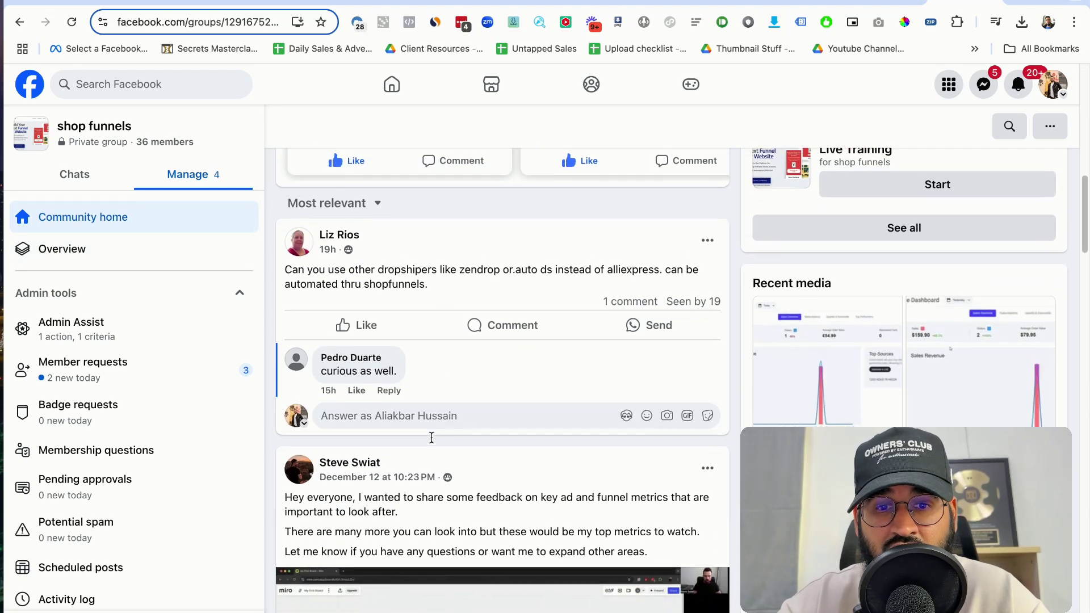
pyautogui.scroll(-12, 433, 442)
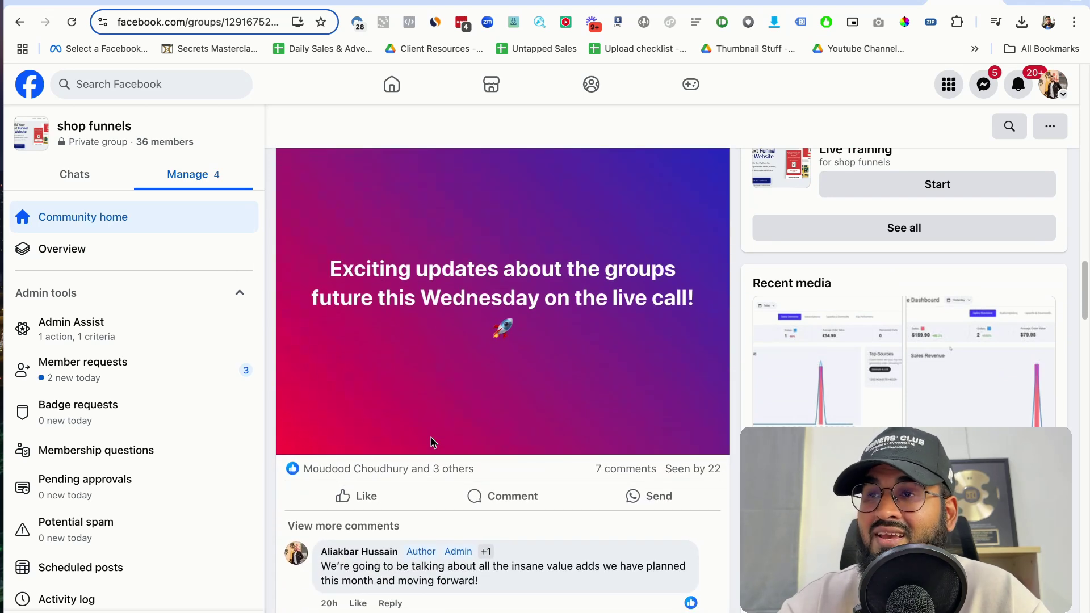
pyautogui.scroll(8, 430, 440)
pyautogui.scroll(4, 432, 443)
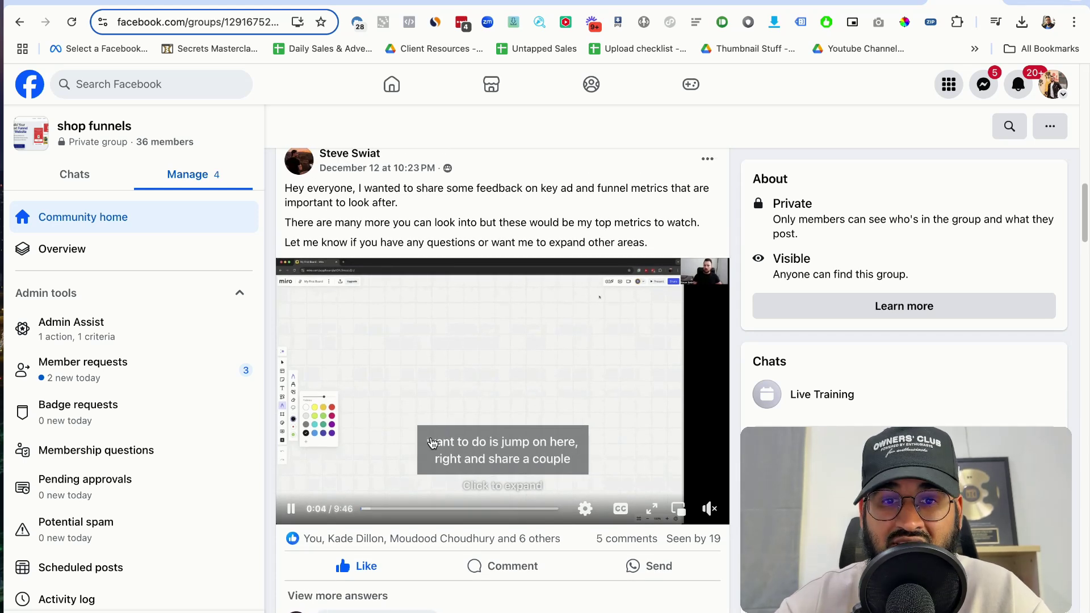
pyautogui.scroll(1, 432, 443)
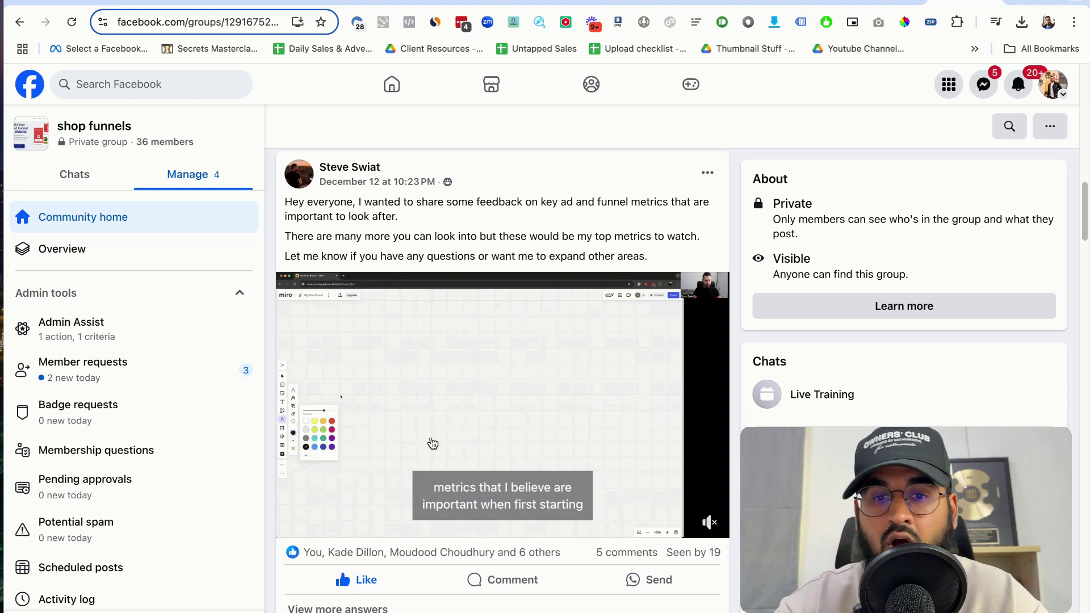
# Browse further down the group feed, covering the live call announcement, new member welcome, domain question, FB ads tutorial and Stripe question
pyautogui.scroll(-15, 433, 443)
pyautogui.scroll(4, 433, 442)
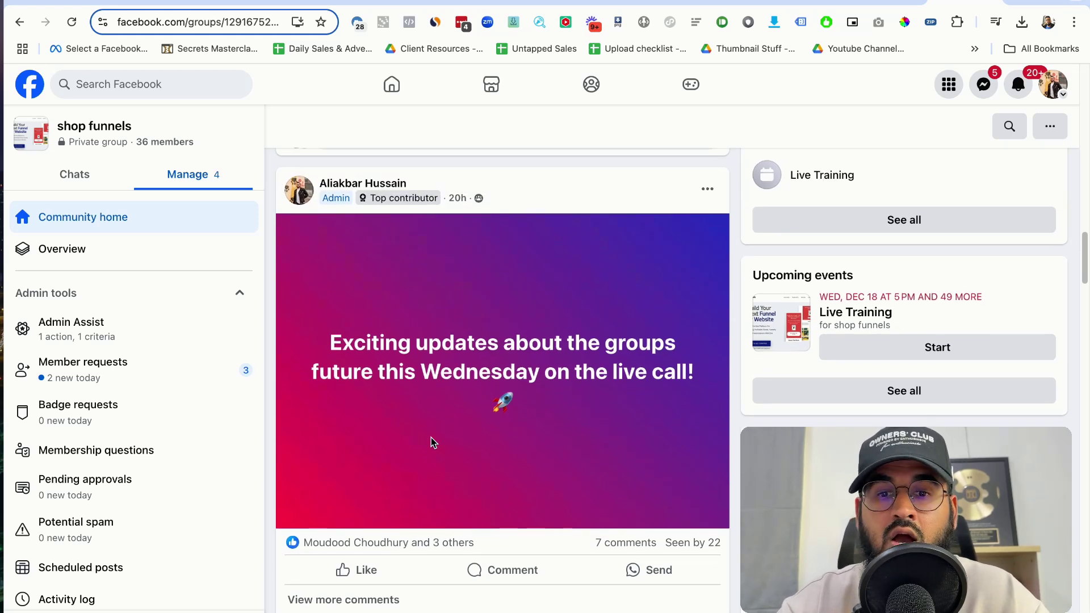
pyautogui.scroll(-15, 431, 442)
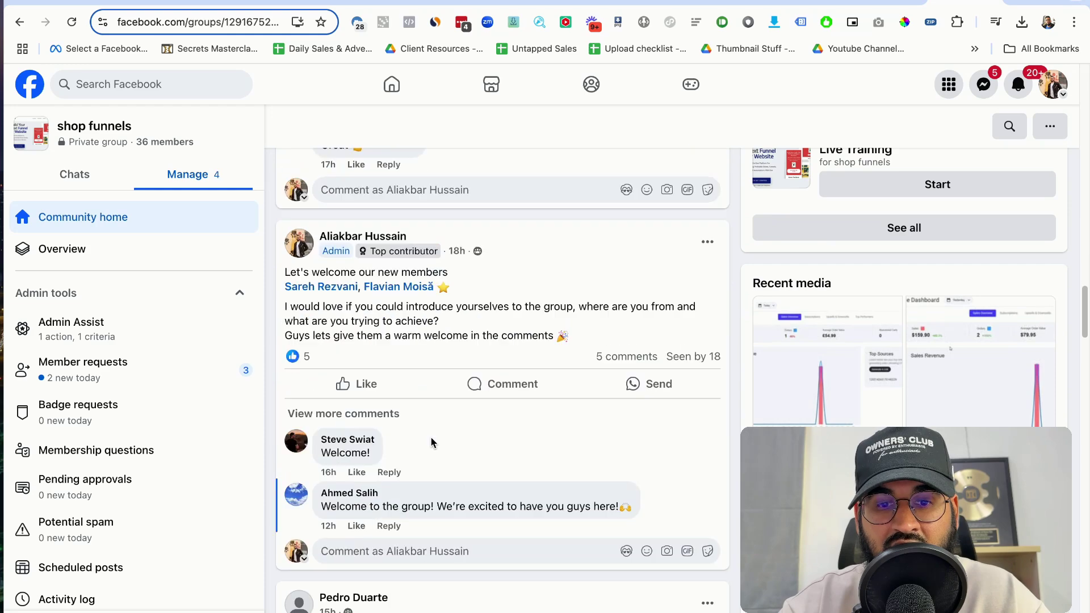
pyautogui.scroll(-15, 432, 442)
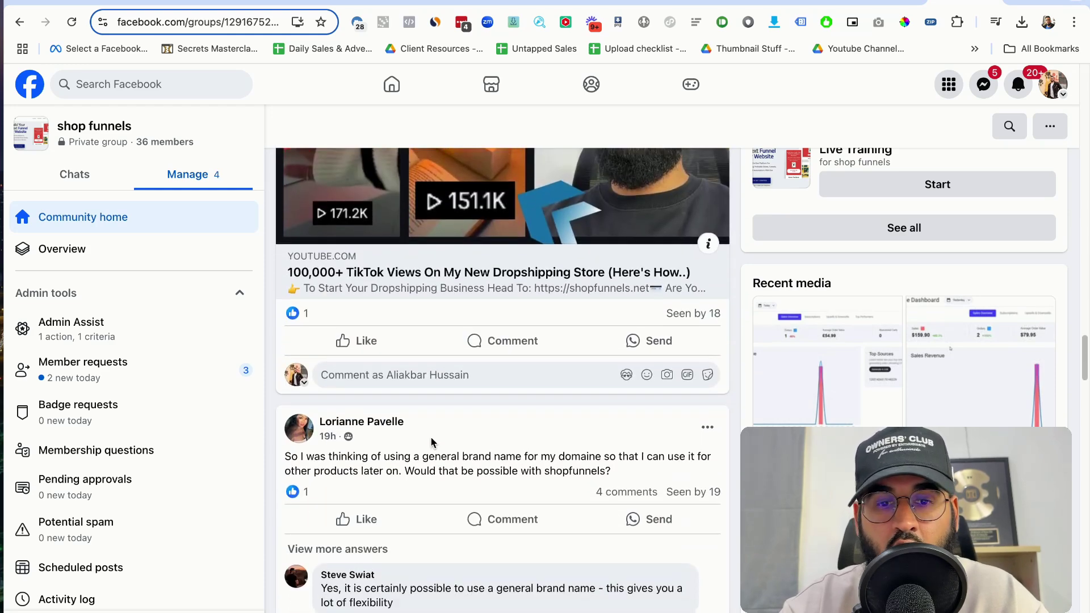
pyautogui.scroll(4, 434, 443)
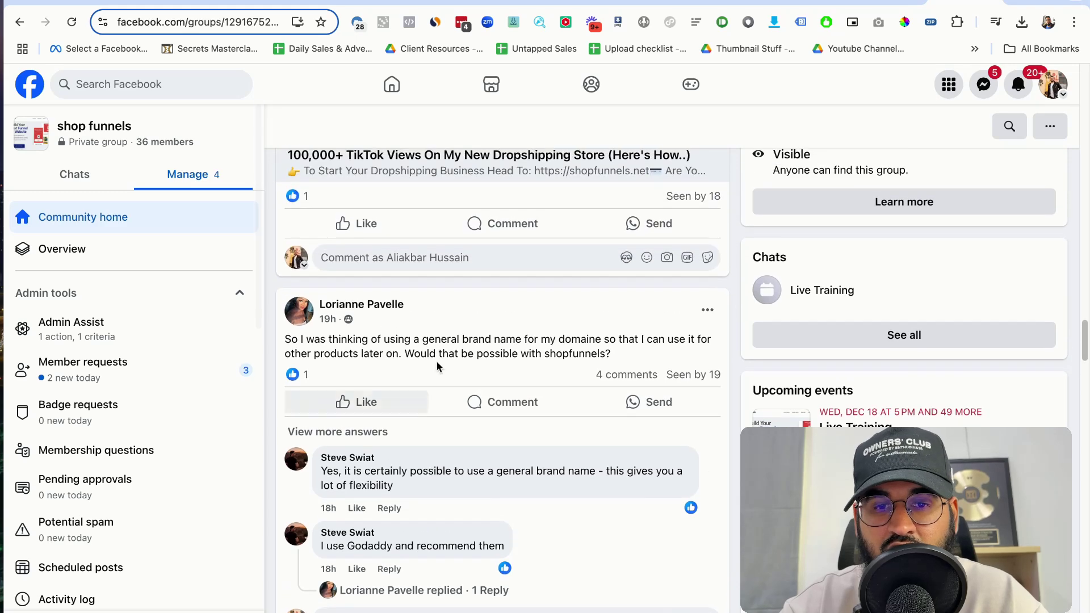
pyautogui.scroll(-2, 445, 483)
pyautogui.scroll(-10, 405, 517)
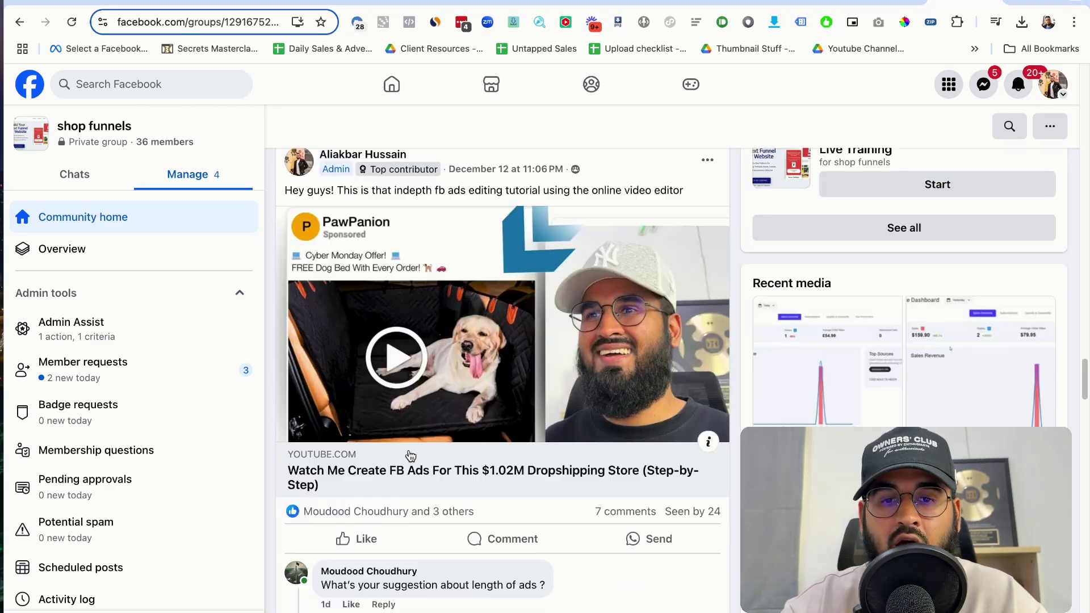
pyautogui.scroll(-5, 409, 450)
pyautogui.scroll(6, 410, 454)
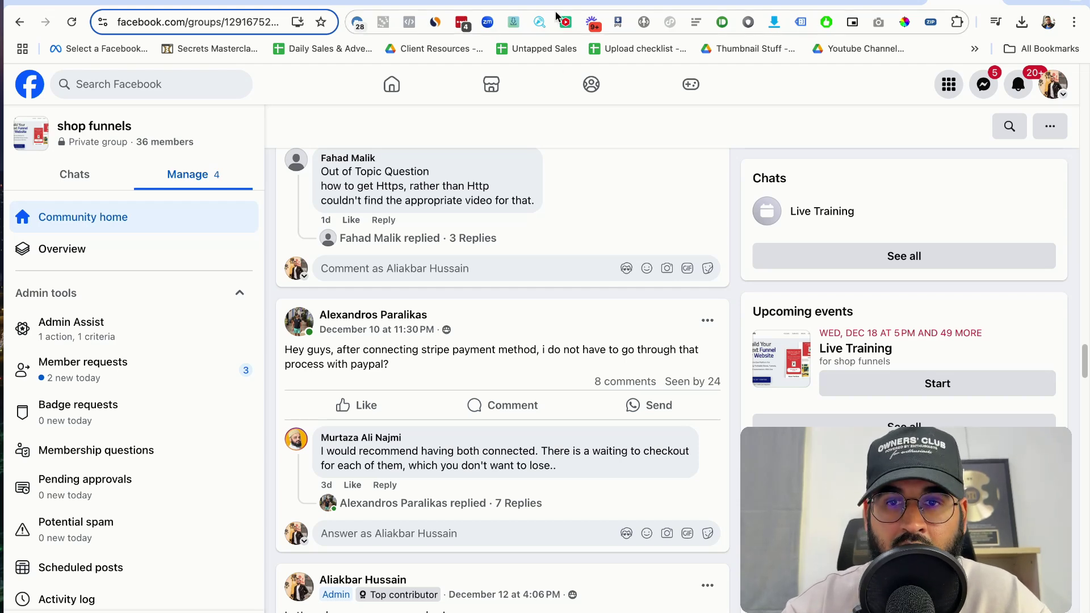
# Glance at the Canva flowchart, then switch to the HB Tracker spreadsheet and inspect ad spend for 12/8 and 12/7 and net profit for 12/7
pyautogui.click(656, 5)
pyautogui.scroll(-5, 683, 284)
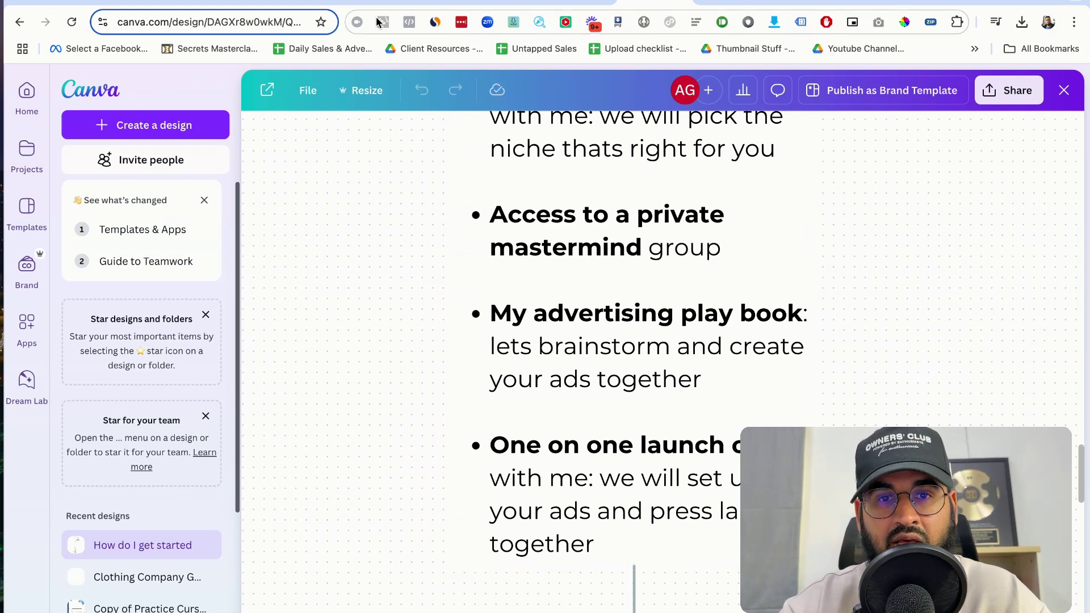
pyautogui.click(91, 3)
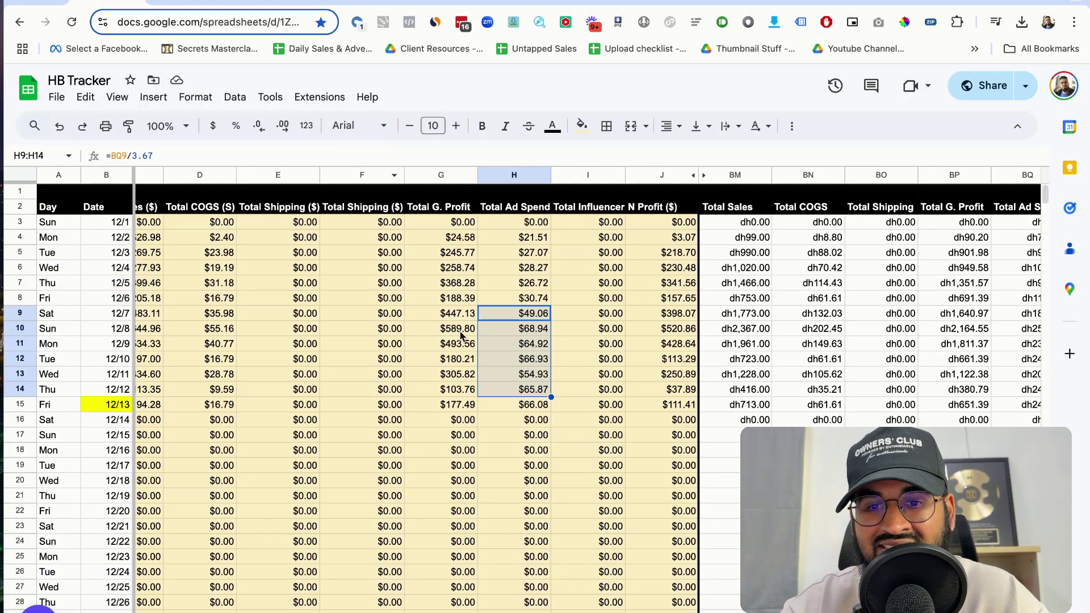
pyautogui.click(520, 330)
pyautogui.scroll(-1, 543, 377)
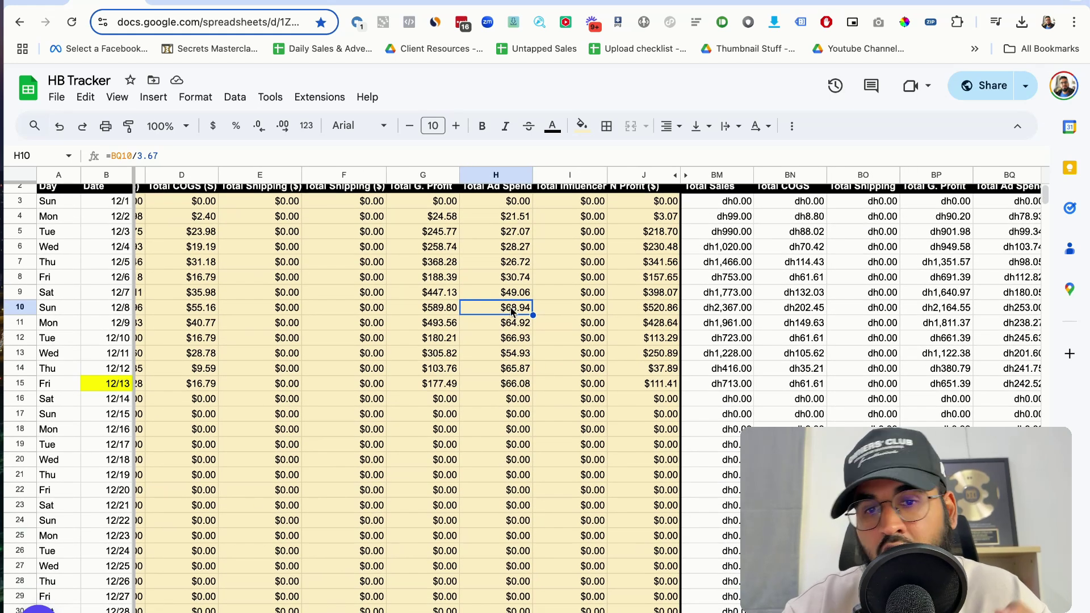
pyautogui.click(509, 297)
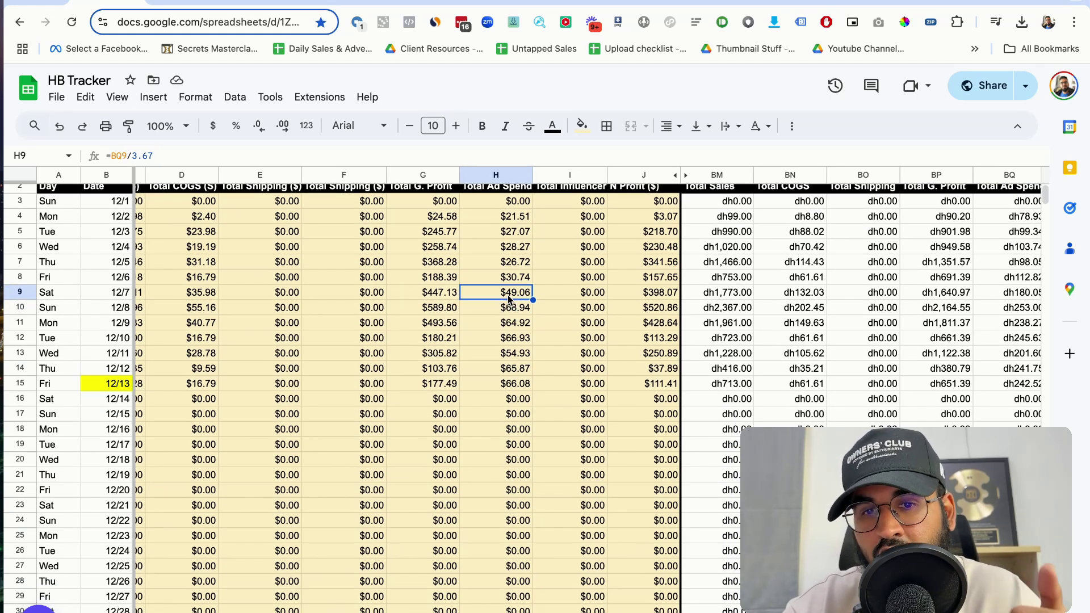
pyautogui.click(655, 298)
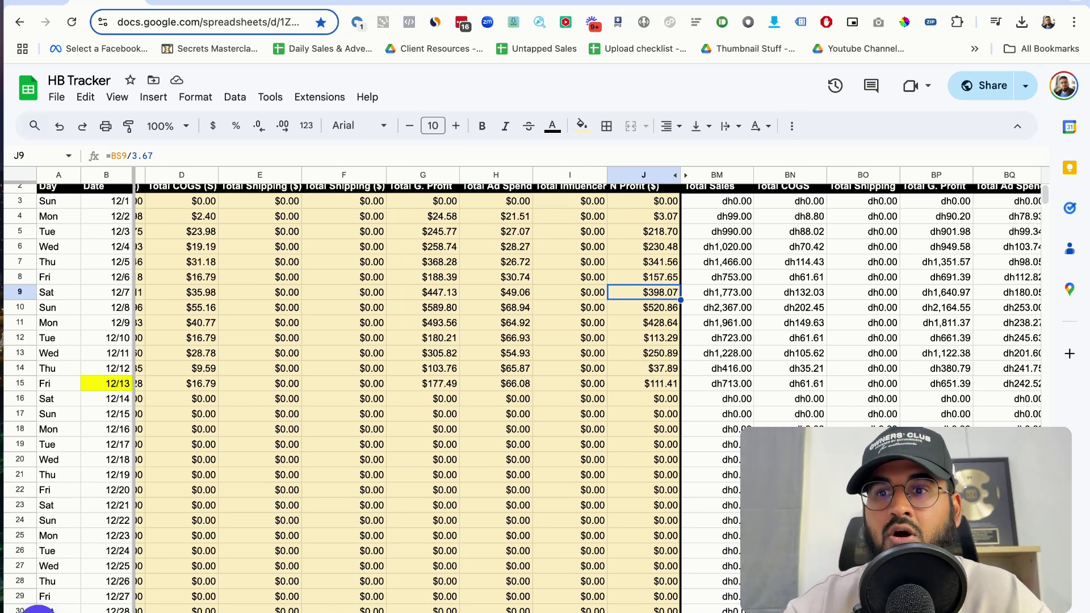
# Revisit the Facebook group and the Shopfunnels themes page, viewing the pre-built funnels from Breathing Trainer to Eternal Blossom Gift Set
pyautogui.click(943, 1)
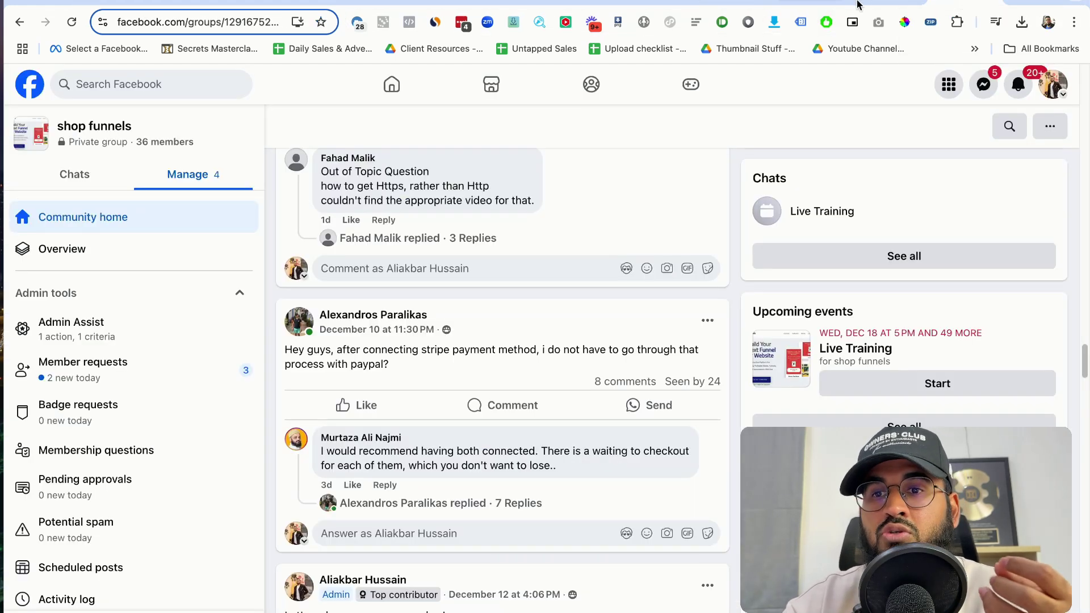
pyautogui.click(656, 4)
pyautogui.click(809, 5)
pyautogui.scroll(-5, 691, 227)
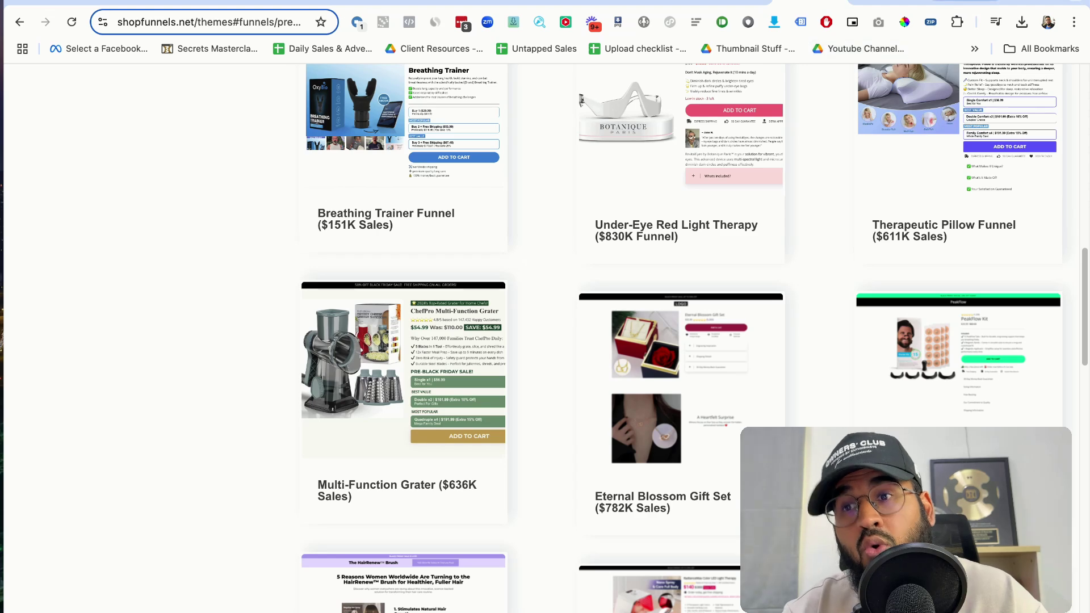
# Return to the Canva flowchart and review the advertising play book, one on one launch call and 2 Accountability Calls items
pyautogui.click(965, 1)
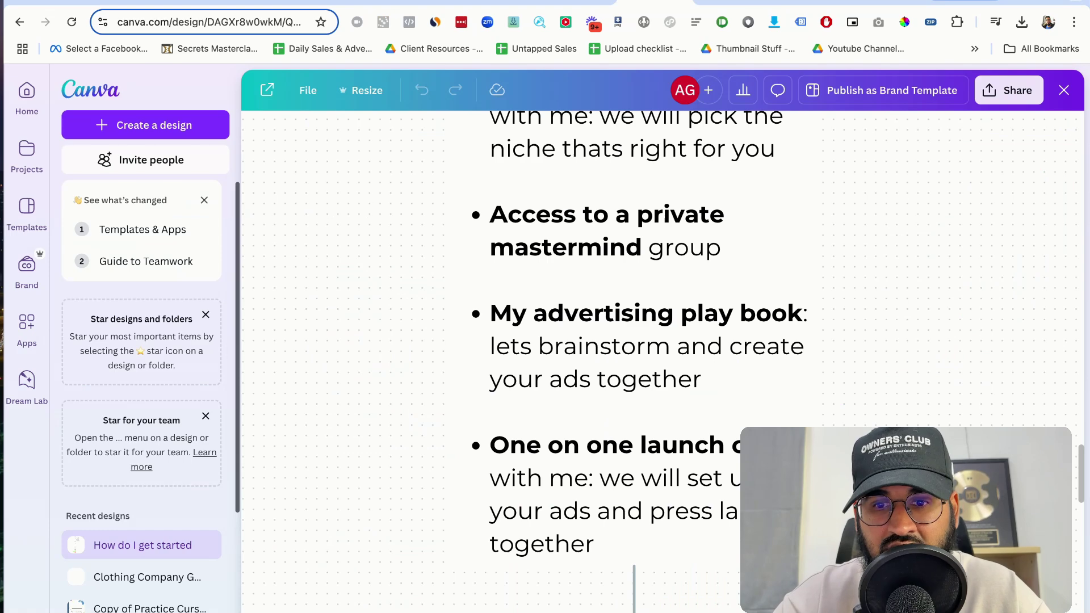
pyautogui.scroll(-2, 885, 225)
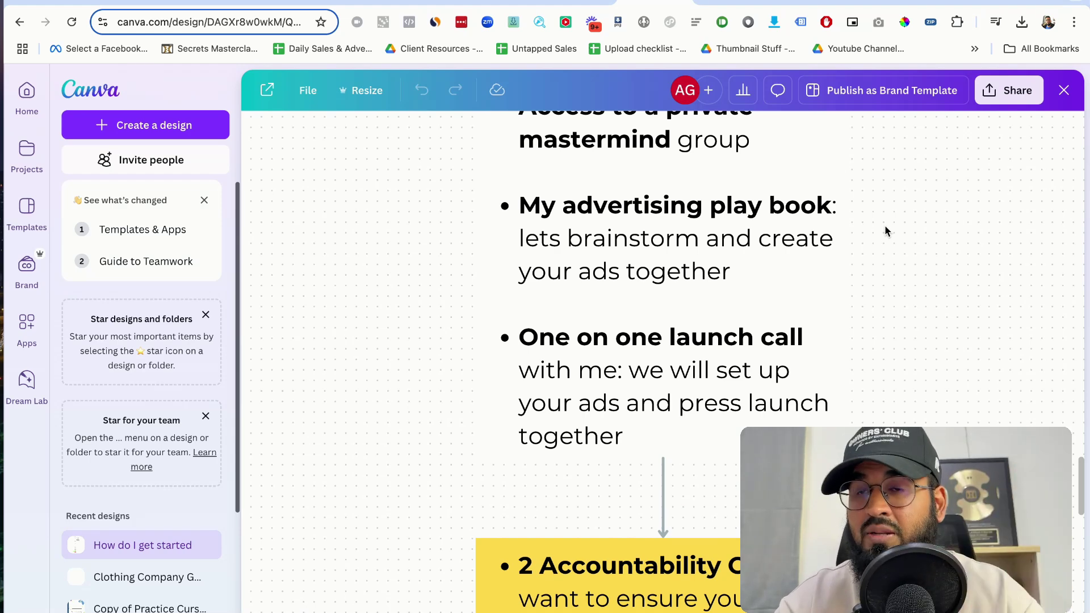
pyautogui.scroll(-1, 884, 226)
pyautogui.scroll(-3, 884, 230)
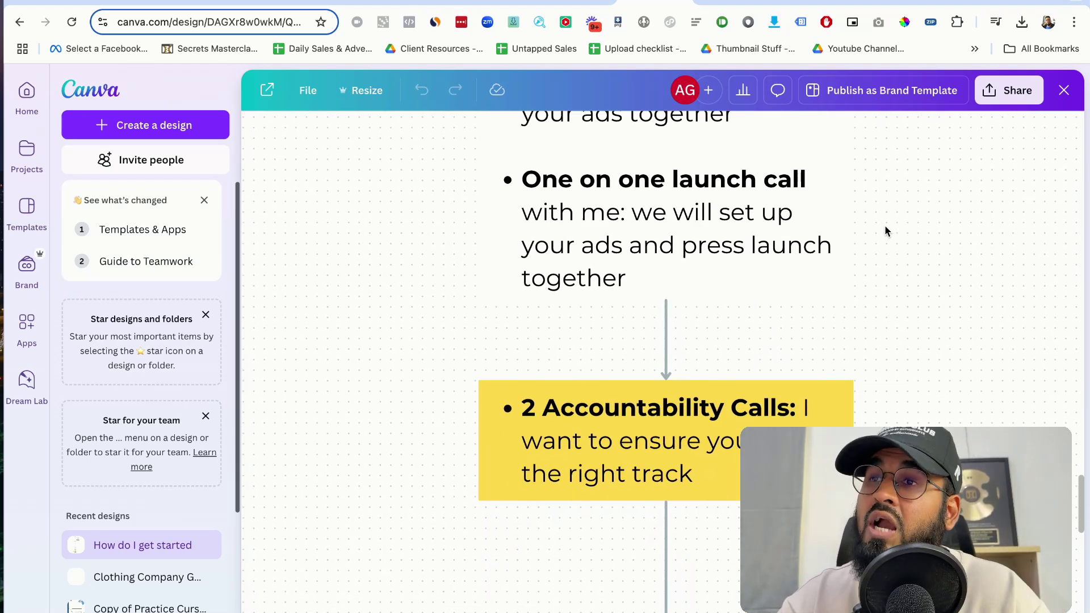
pyautogui.scroll(8, 885, 224)
pyautogui.scroll(-8, 728, 480)
pyautogui.scroll(2, 727, 480)
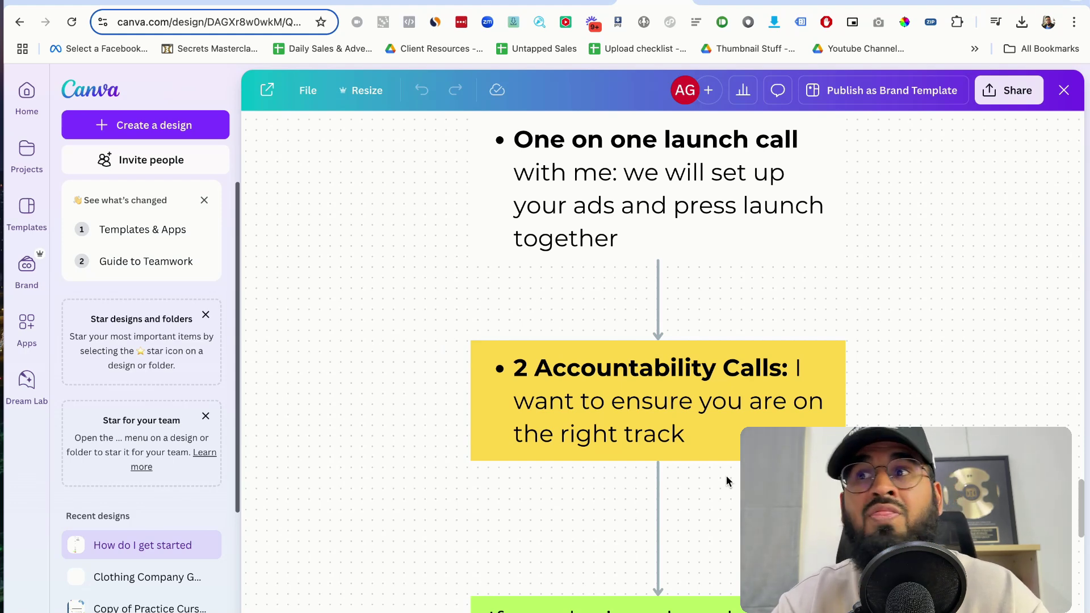
# Examine the flowchart's green guarantee boxes about making no sales in the first 29 days and making sales in the first 7 days
pyautogui.scroll(-5, 726, 481)
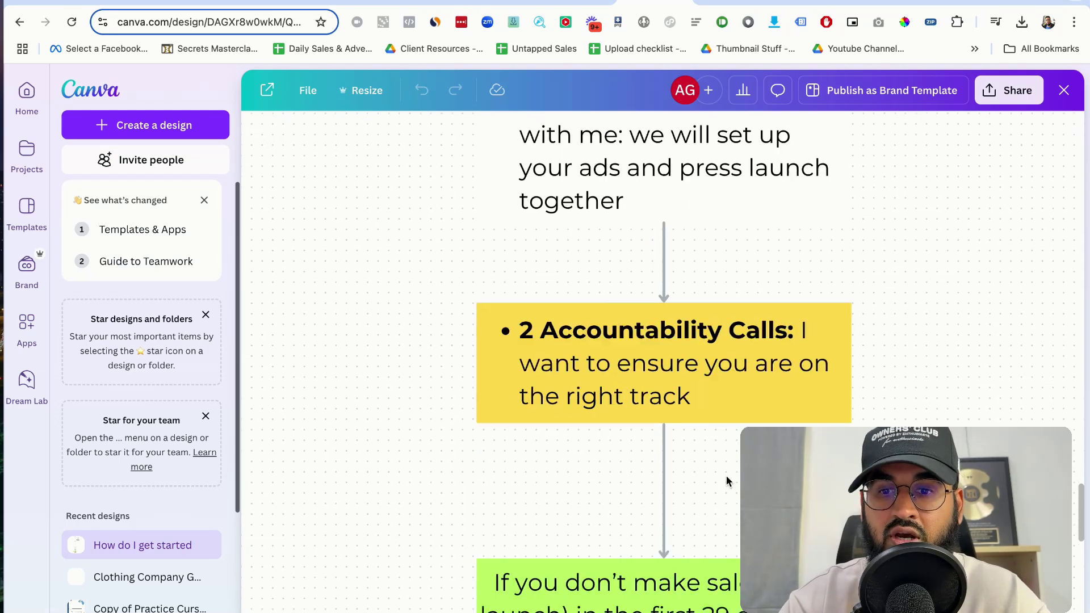
pyautogui.scroll(-3, 727, 482)
pyautogui.hscroll(-3, 727, 481)
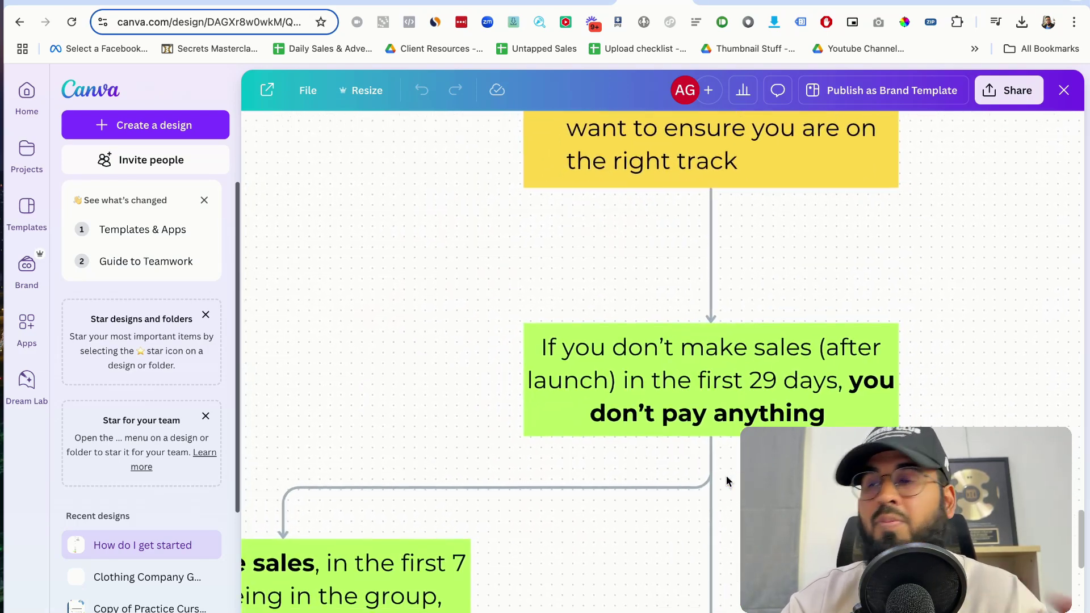
pyautogui.scroll(-3, 727, 477)
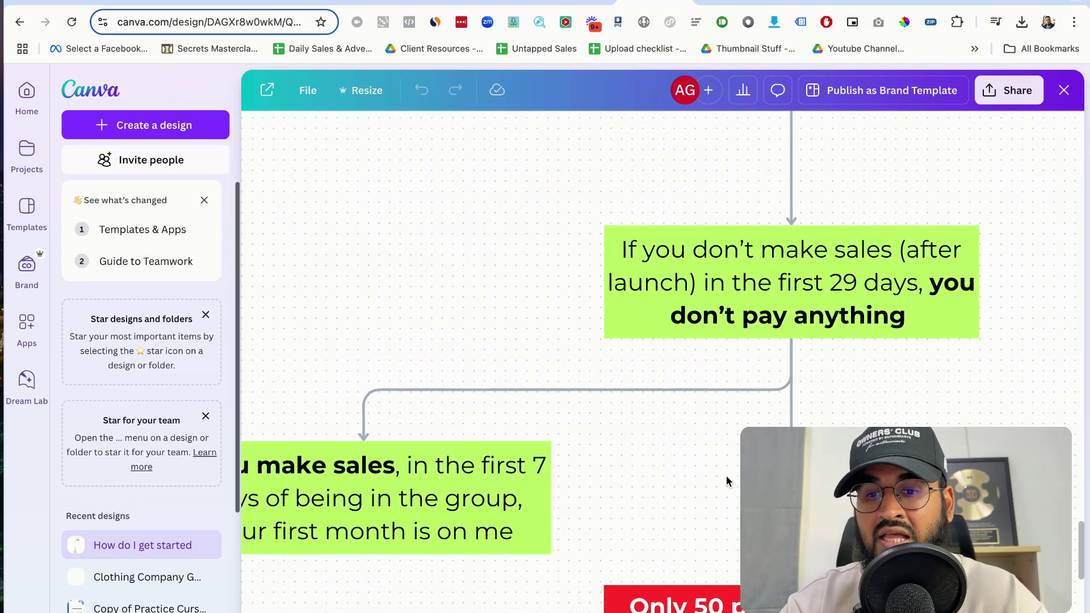
pyautogui.scroll(2, 727, 477)
pyautogui.scroll(2, 726, 477)
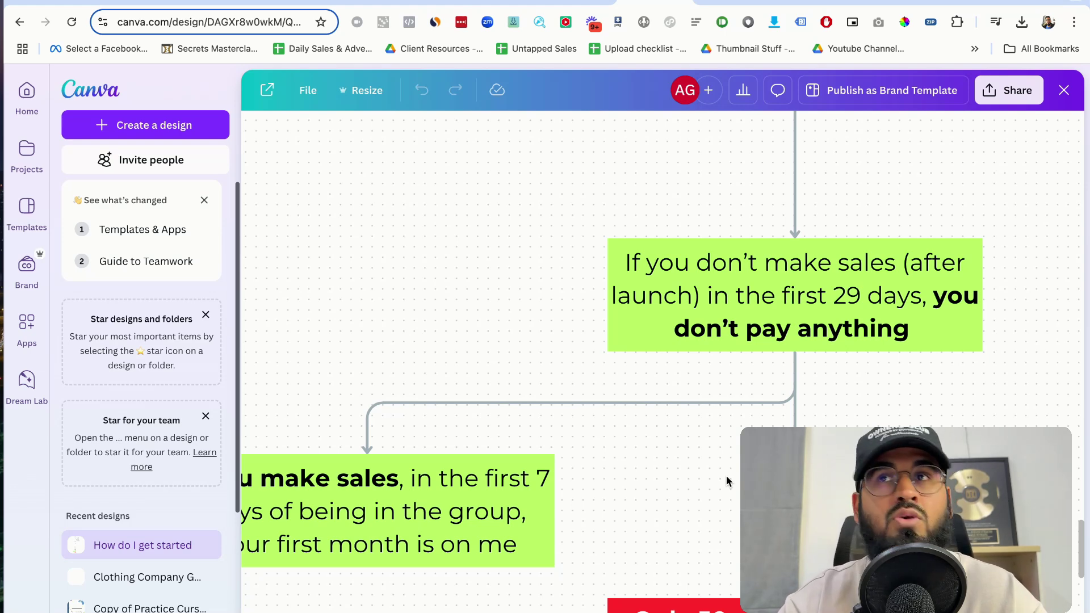
pyautogui.hscroll(-1, 726, 482)
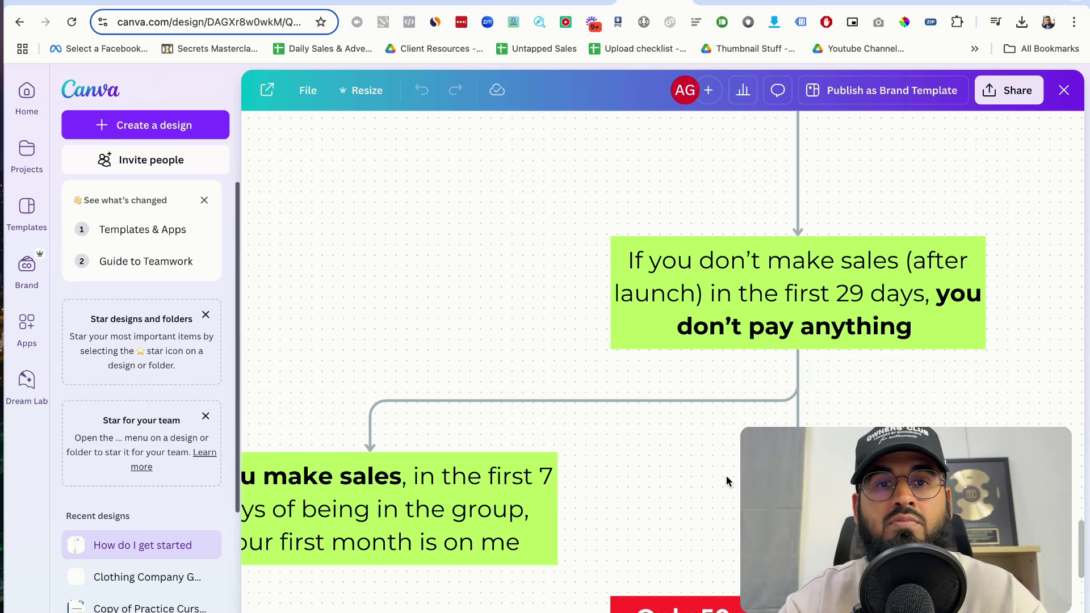
pyautogui.scroll(-1, 726, 482)
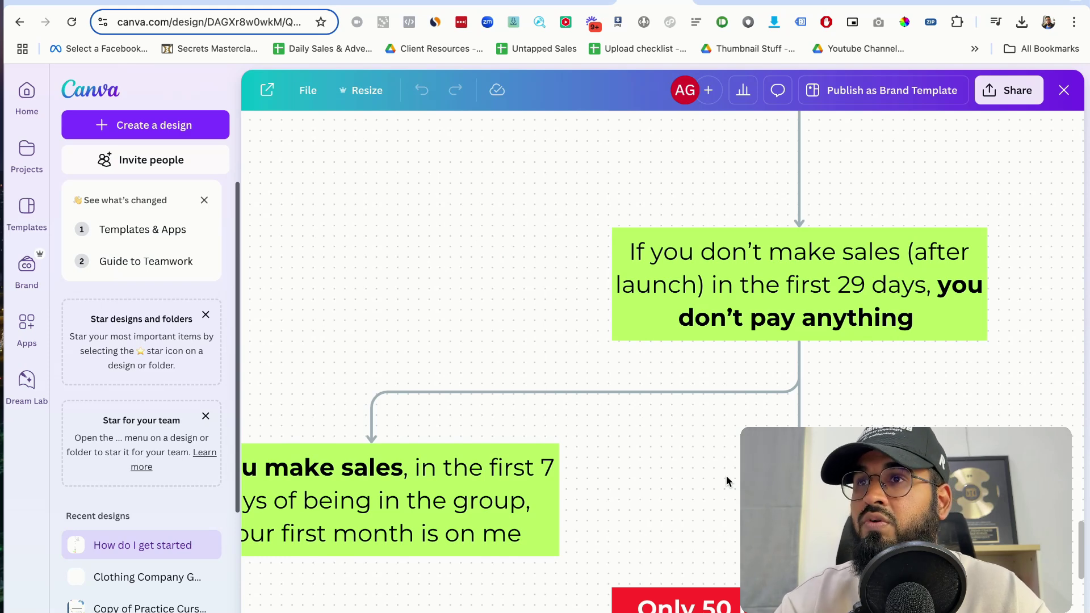
# Review the flowchart's green box offering the first month free for making sales in the first 7 days of being in the group
pyautogui.scroll(-4, 727, 475)
pyautogui.hscroll(-5, 726, 475)
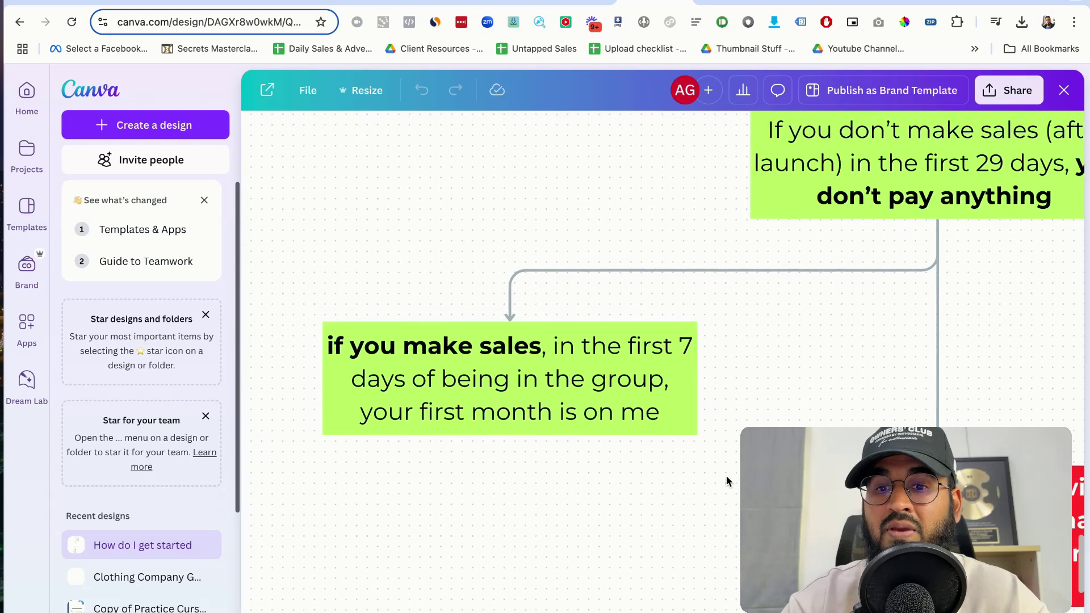
pyautogui.scroll(1, 727, 476)
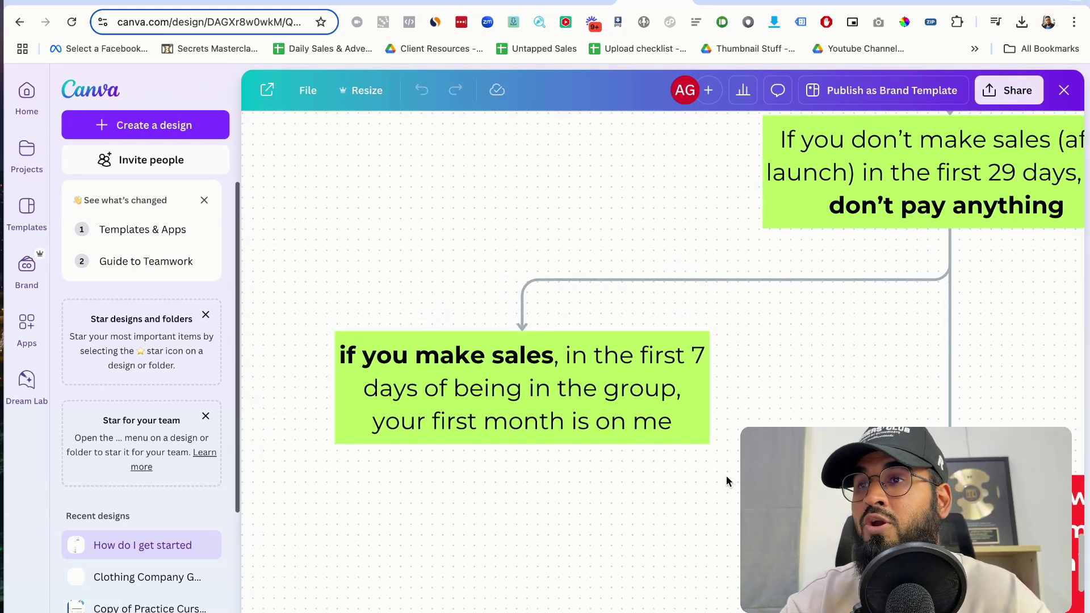
pyautogui.scroll(-1, 727, 481)
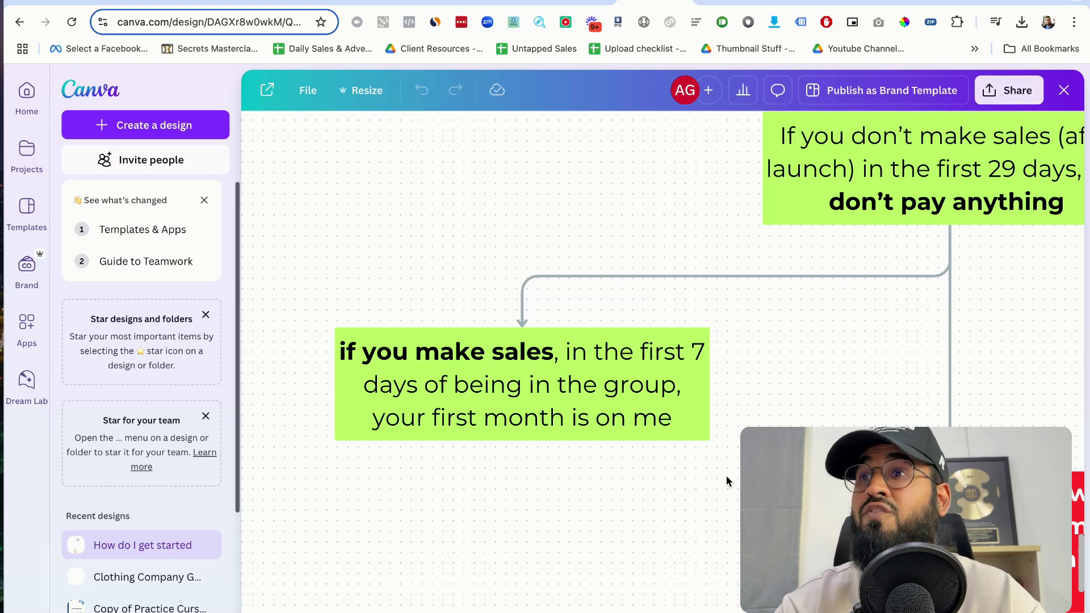
pyautogui.hscroll(2, 683, 328)
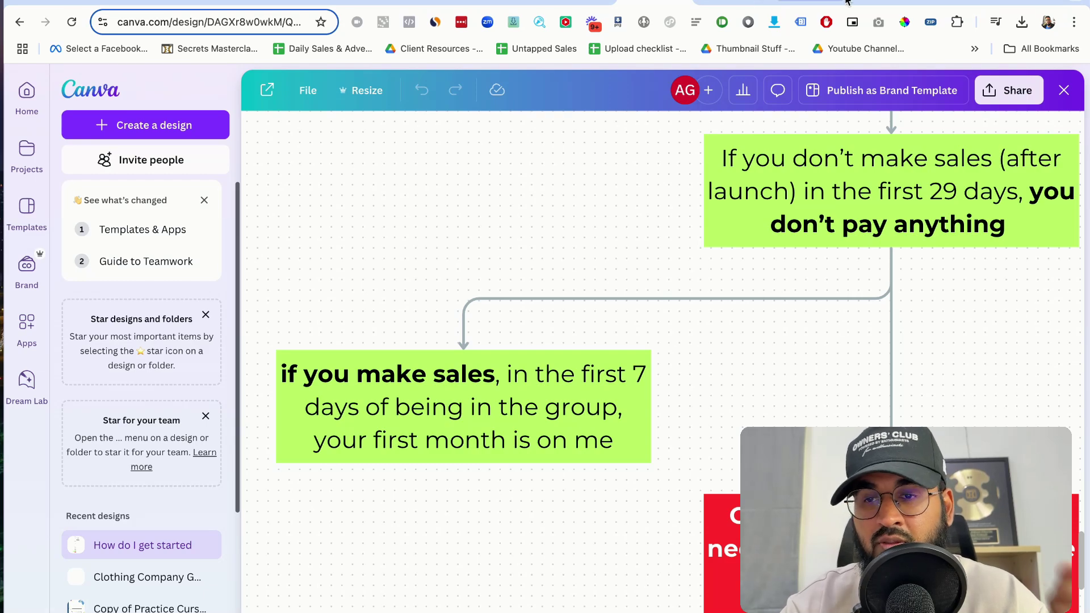
# Switch to the shop funnels Facebook group and open the group profile of the member who wrote the featured December 12 post
pyautogui.click(717, 2)
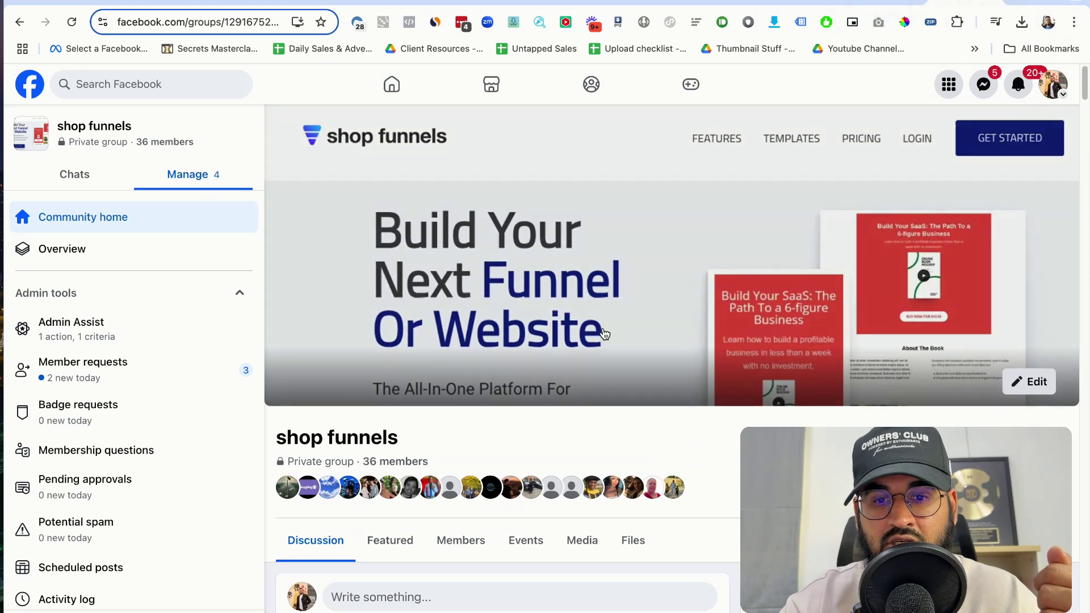
pyautogui.scroll(-5, 514, 437)
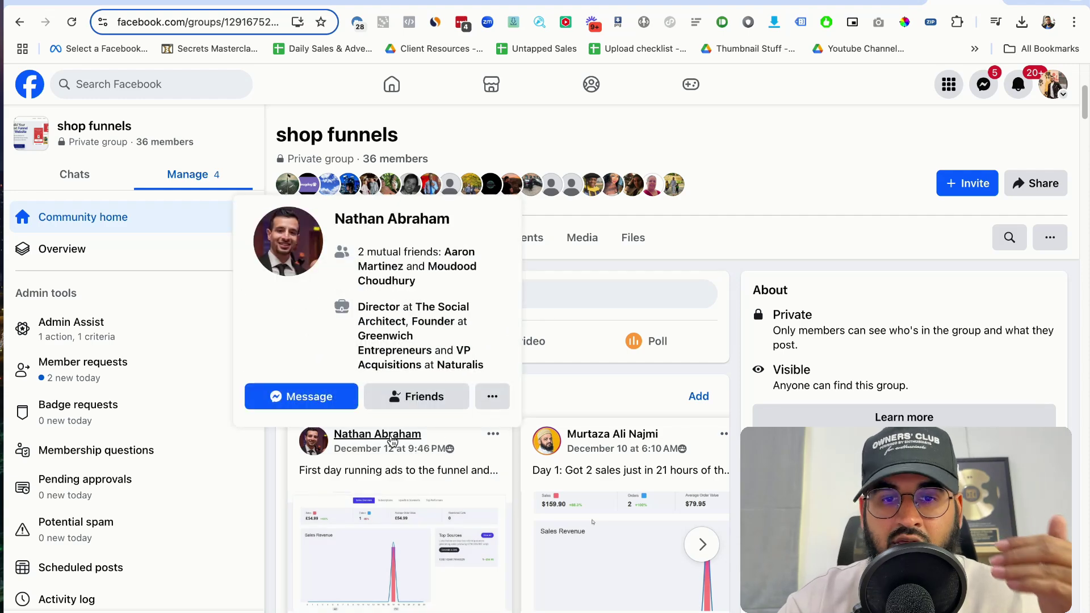
pyautogui.click(392, 440)
pyautogui.scroll(-20, 421, 475)
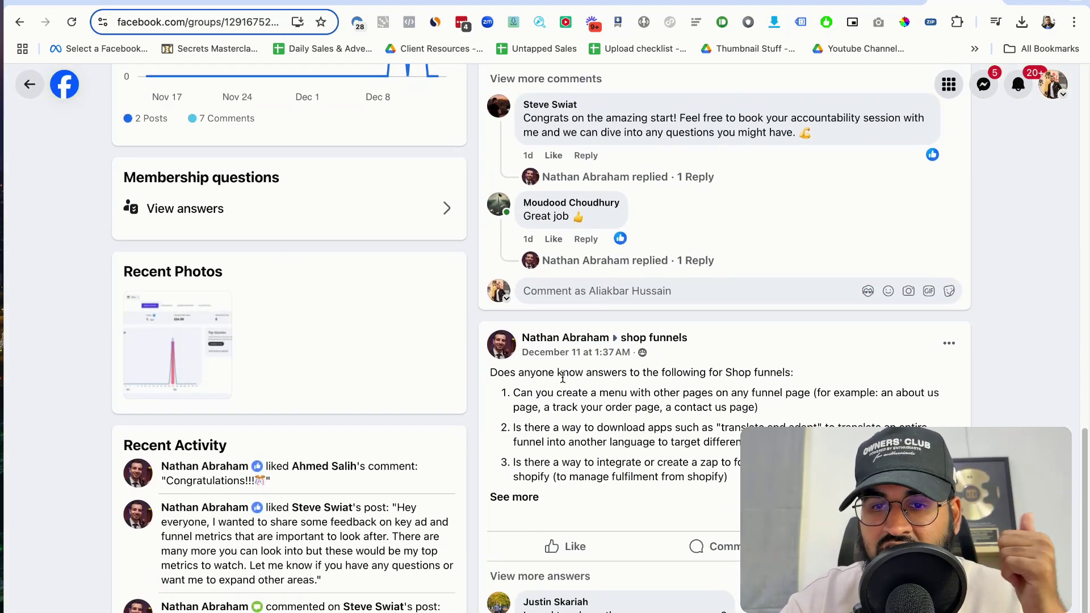
# Read the member's December 11 questions about Shop funnels, open the post's answers and close them again
pyautogui.scroll(-1, 584, 373)
pyautogui.scroll(1, 585, 373)
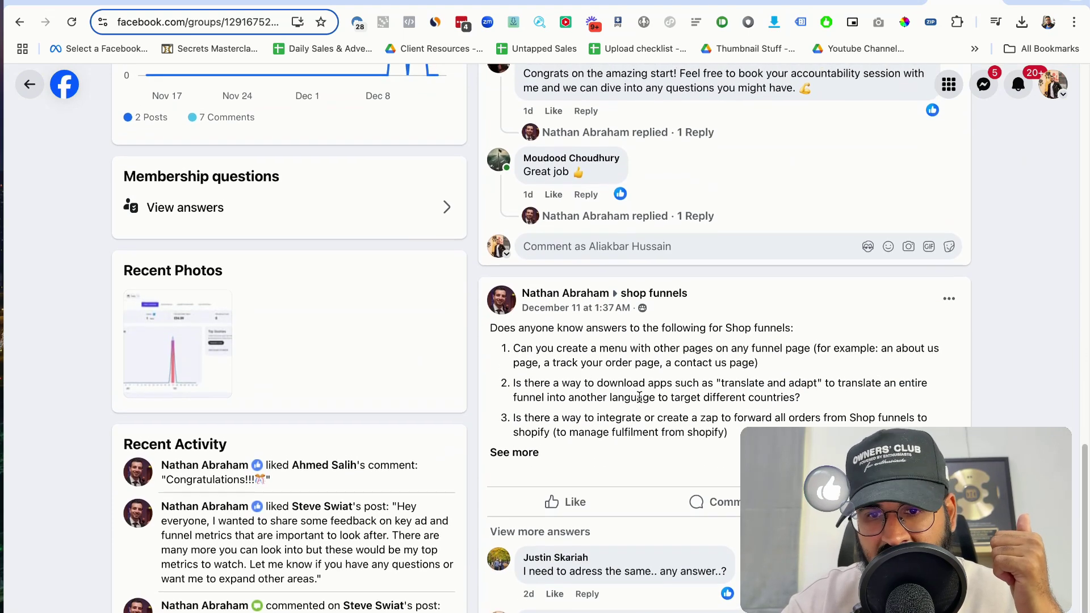
pyautogui.click(543, 531)
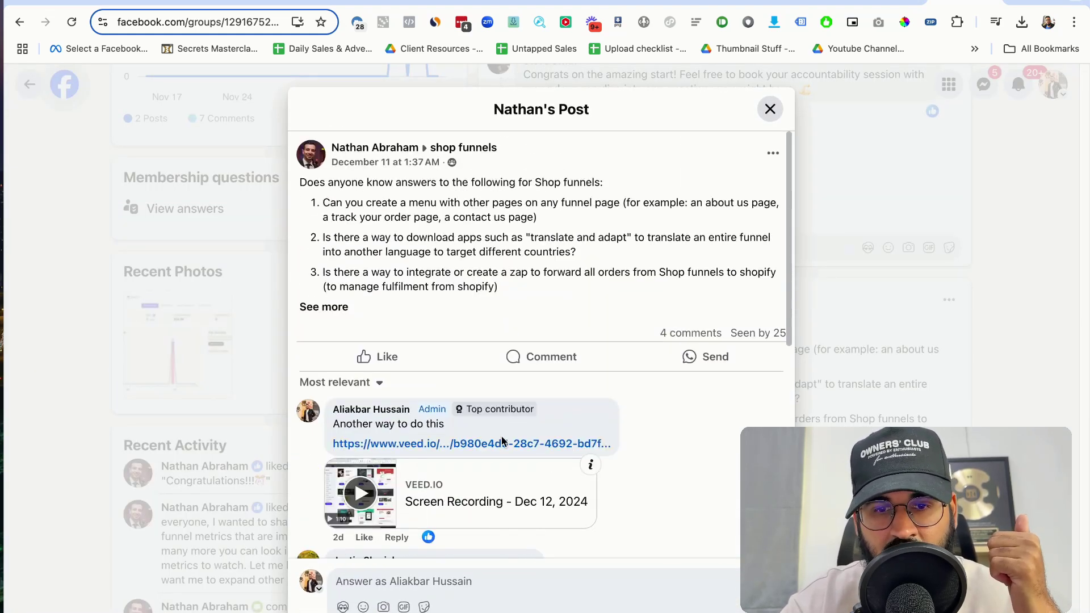
pyautogui.press('Escape')
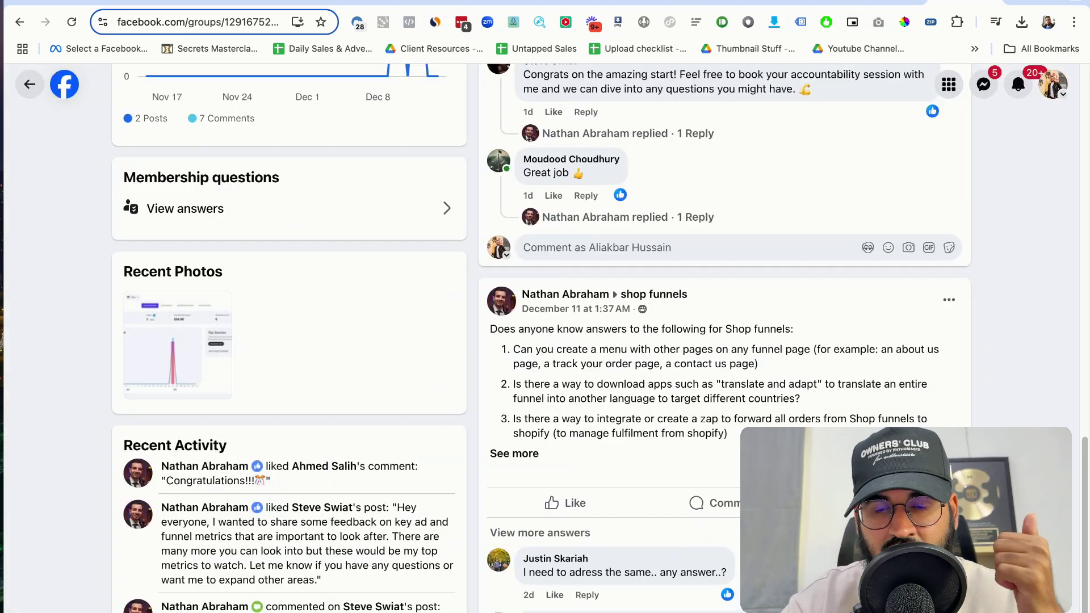
# Examine the member's December 12 first-sale post, including its Store Dashboard screenshot and the comments below it
pyautogui.scroll(8, 599, 337)
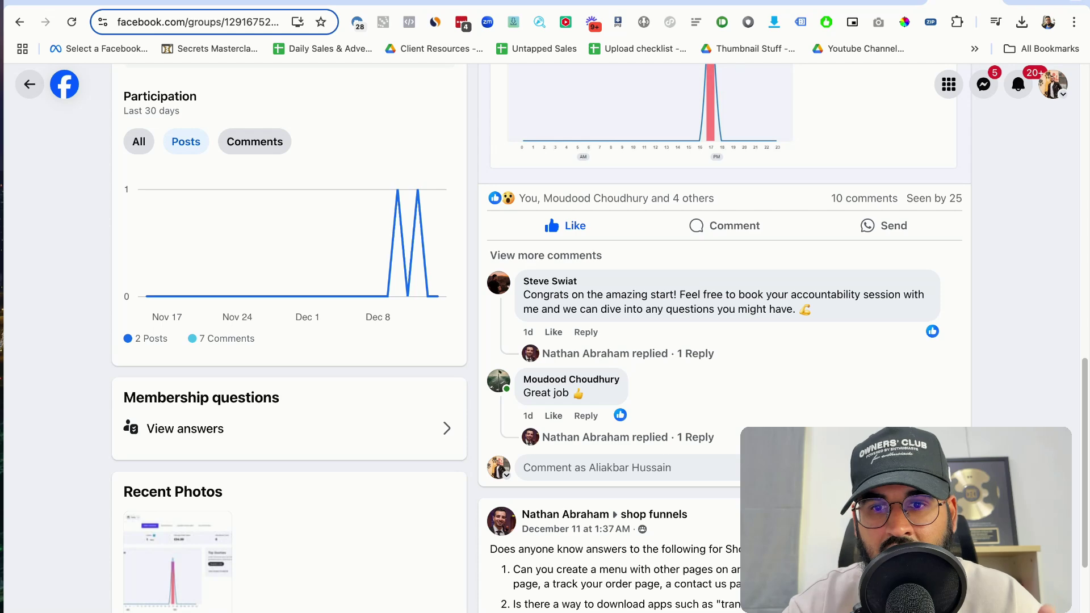
pyautogui.scroll(2, 705, 279)
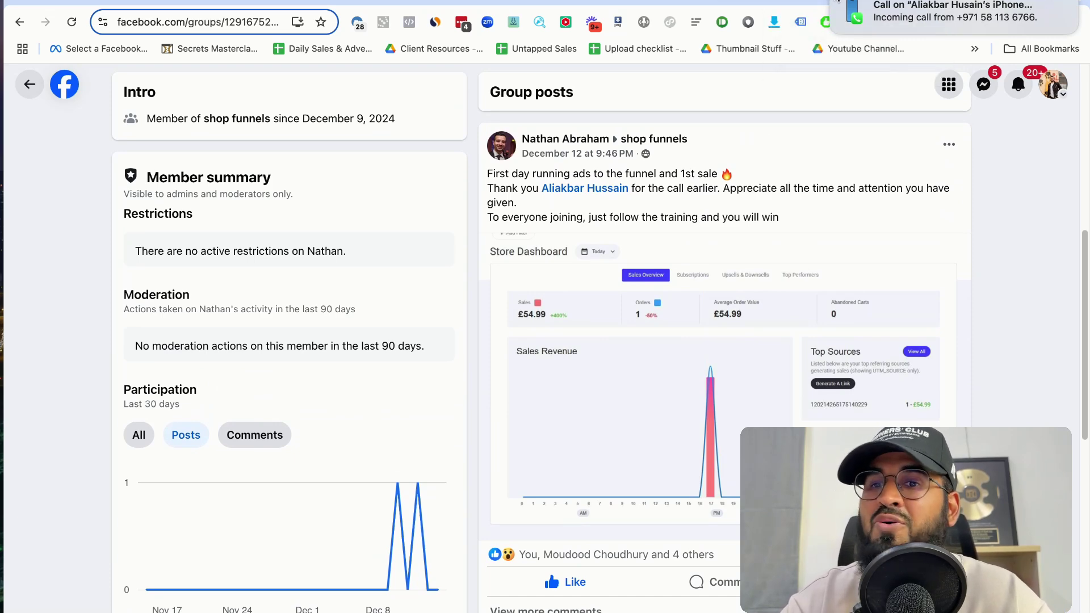
pyautogui.scroll(-7, 846, 108)
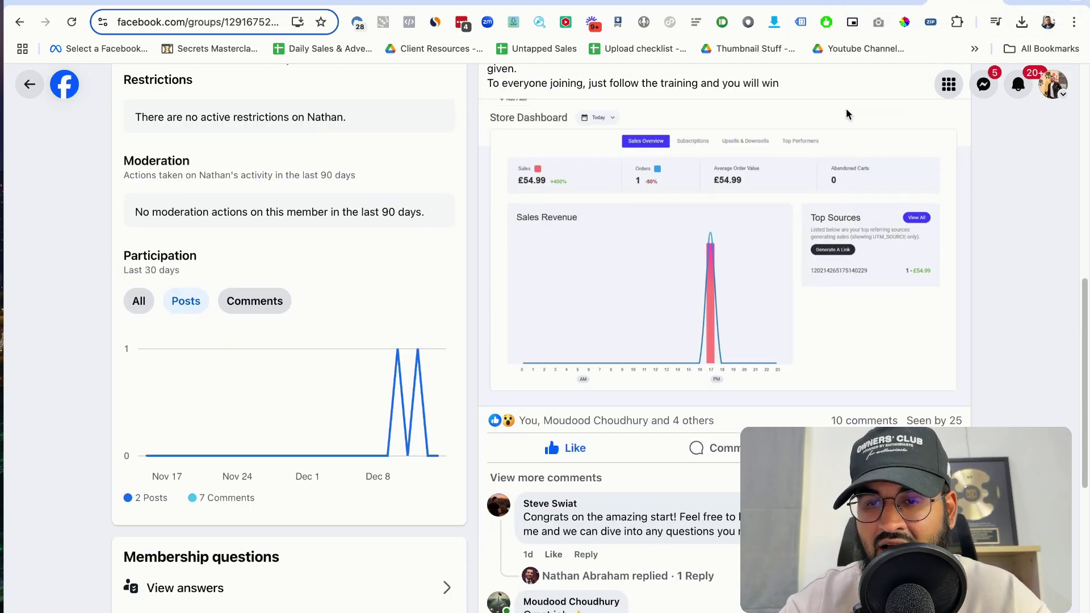
pyautogui.scroll(-4, 847, 116)
pyautogui.scroll(15, 847, 127)
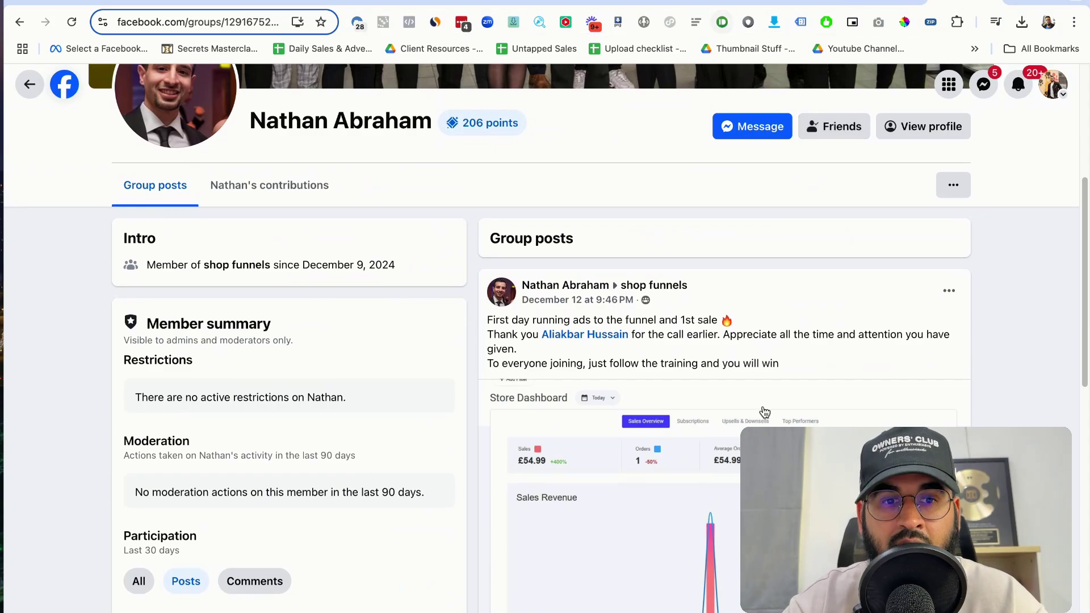
pyautogui.scroll(-15, 762, 411)
pyautogui.scroll(20, 763, 412)
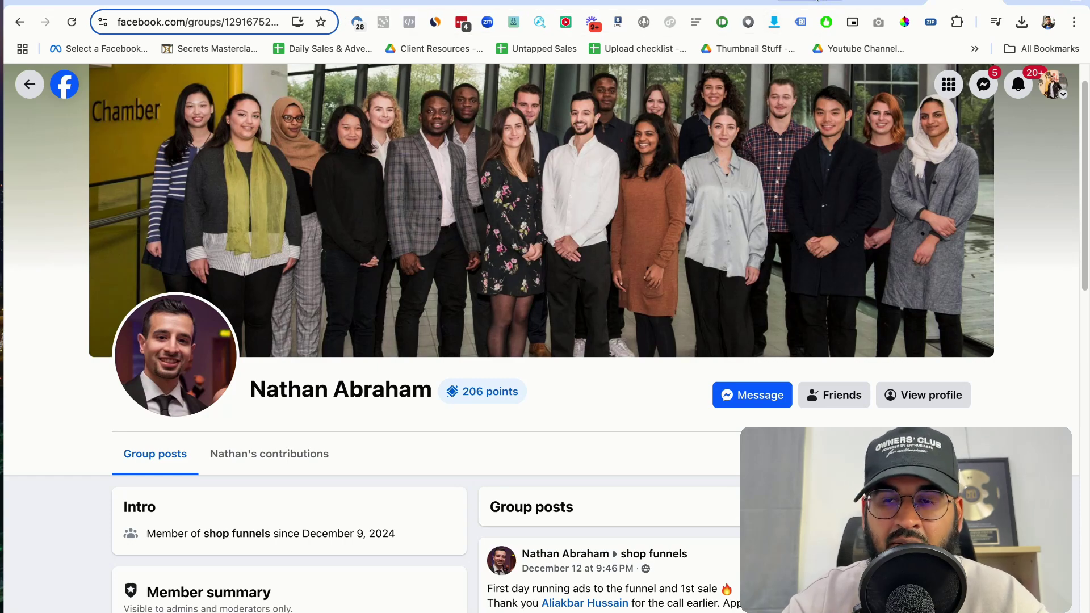
pyautogui.scroll(-12, 518, 266)
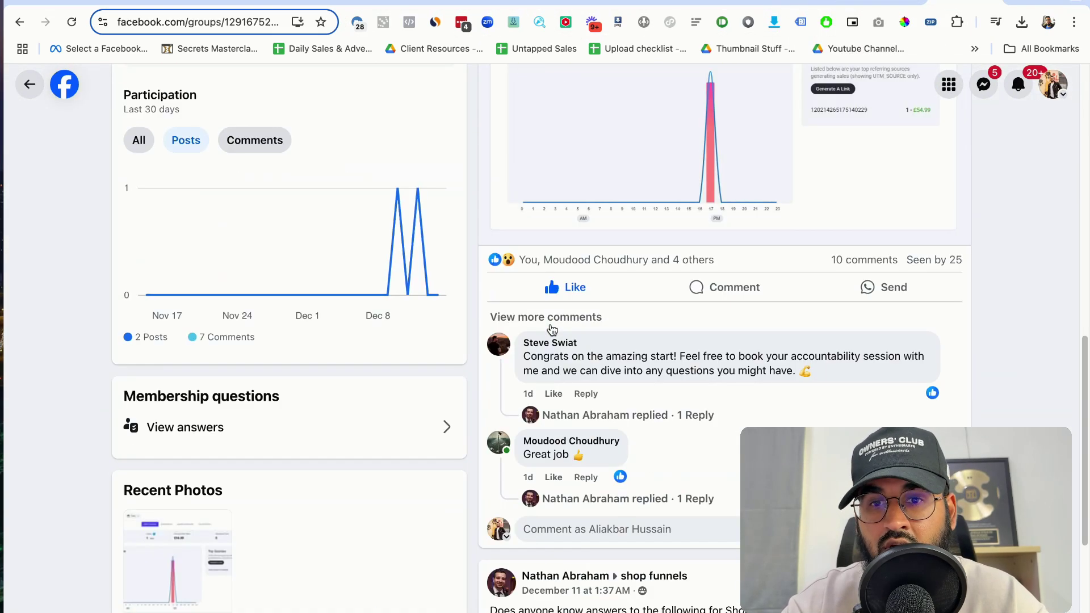
pyautogui.scroll(7, 518, 267)
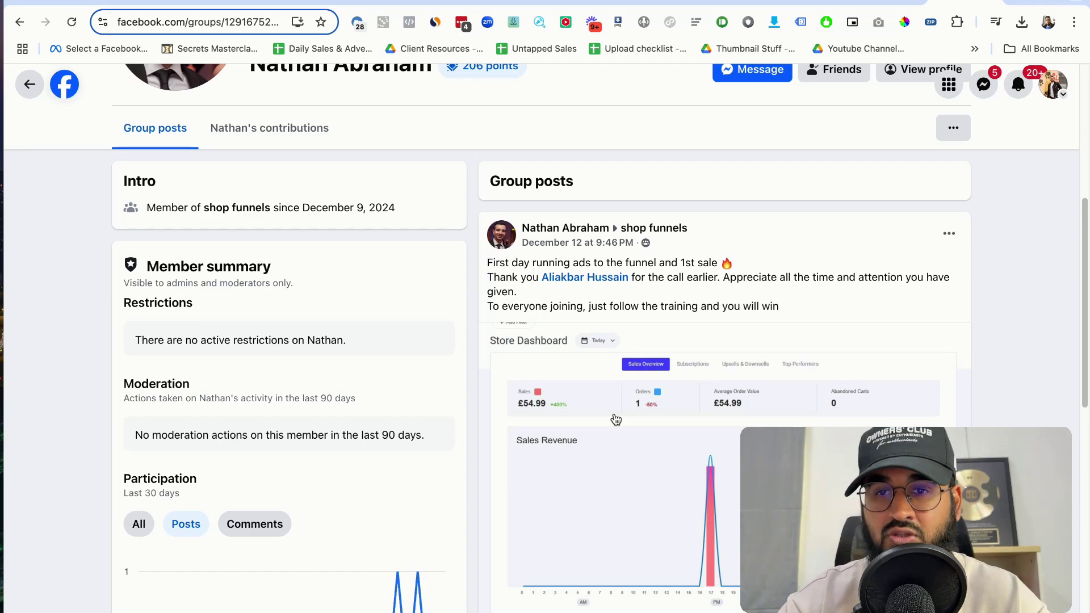
pyautogui.scroll(-5, 700, 399)
pyautogui.scroll(6, 700, 399)
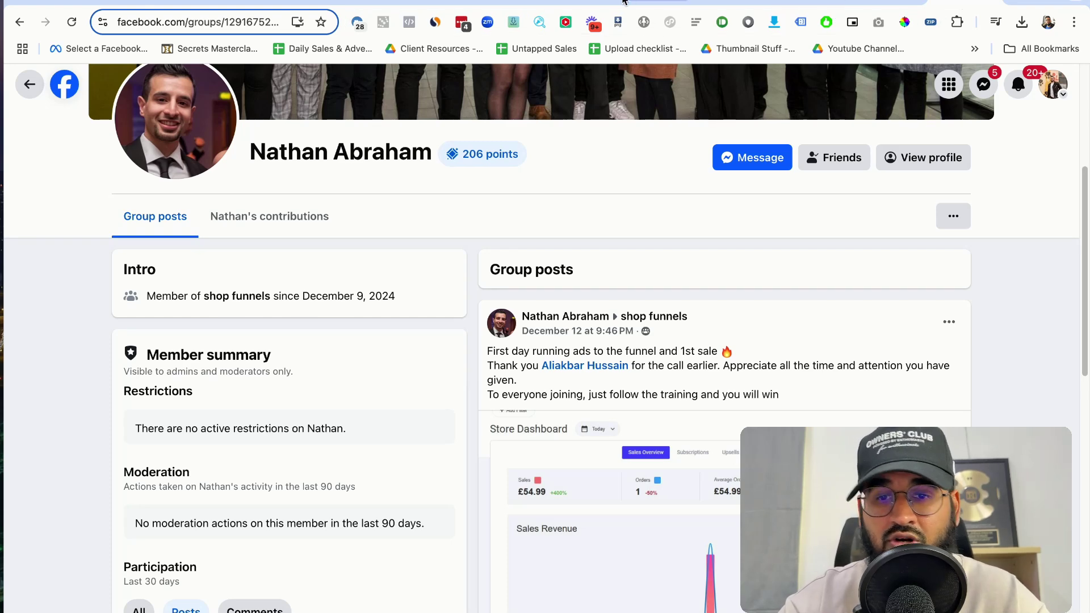
# Switch back to the Canva flowchart and examine the red box limiting the offer to only 50 people
pyautogui.click(622, 2)
pyautogui.scroll(-5, 652, 221)
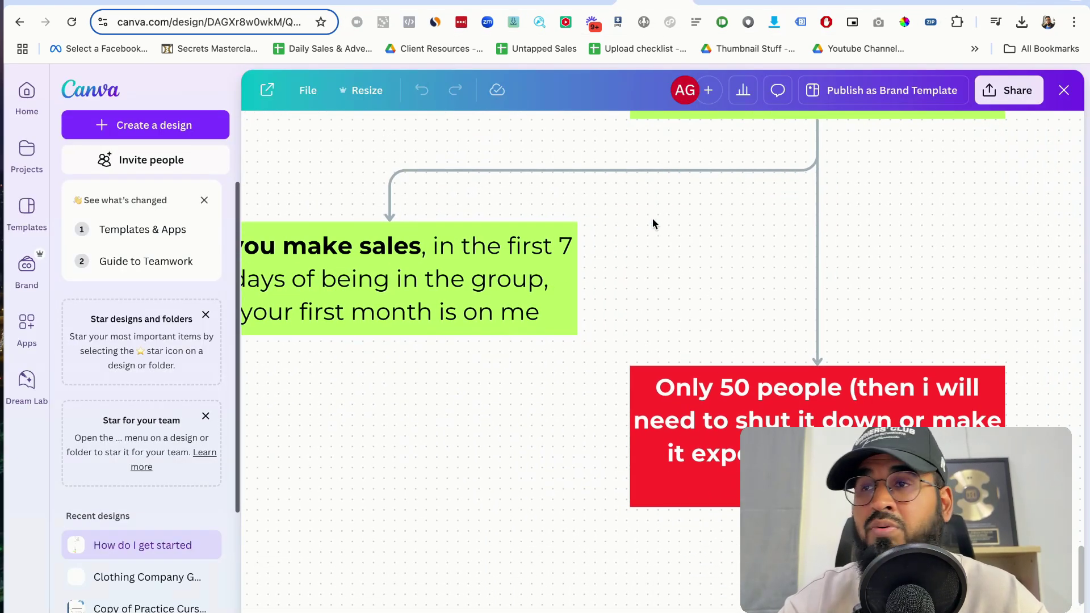
pyautogui.scroll(-3, 653, 223)
pyautogui.hscroll(2, 652, 223)
pyautogui.hscroll(3, 652, 223)
pyautogui.scroll(-1, 652, 224)
pyautogui.scroll(-1, 652, 223)
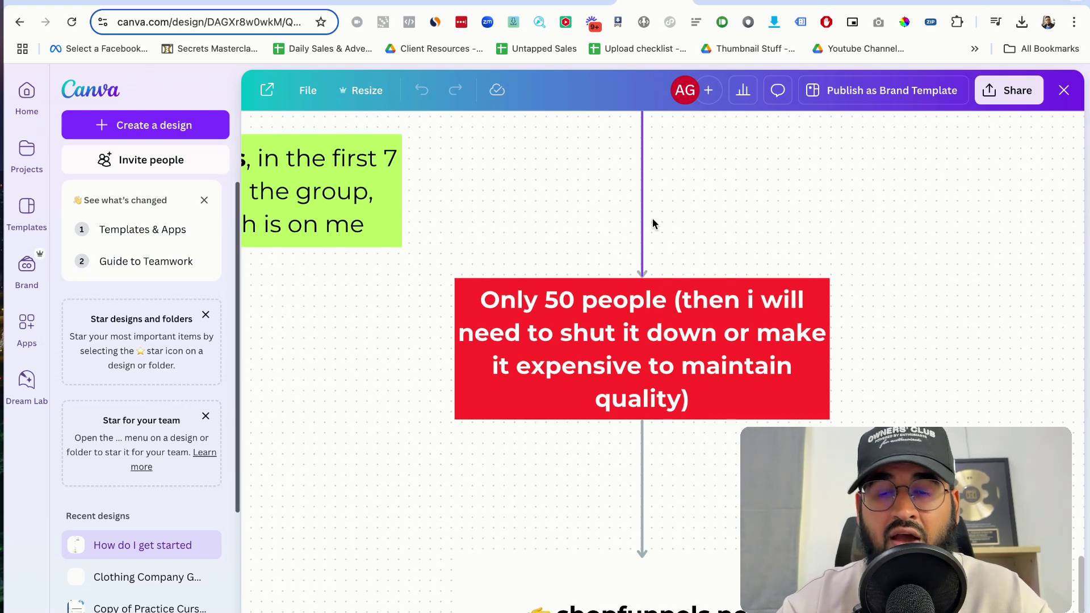
pyautogui.scroll(1, 653, 223)
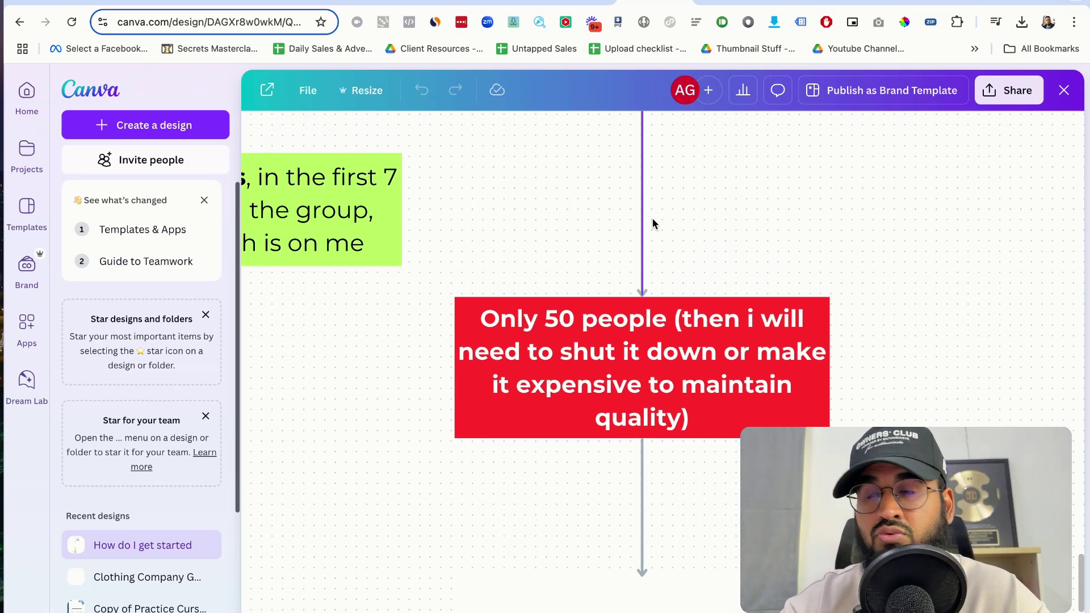
pyautogui.scroll(-1, 652, 219)
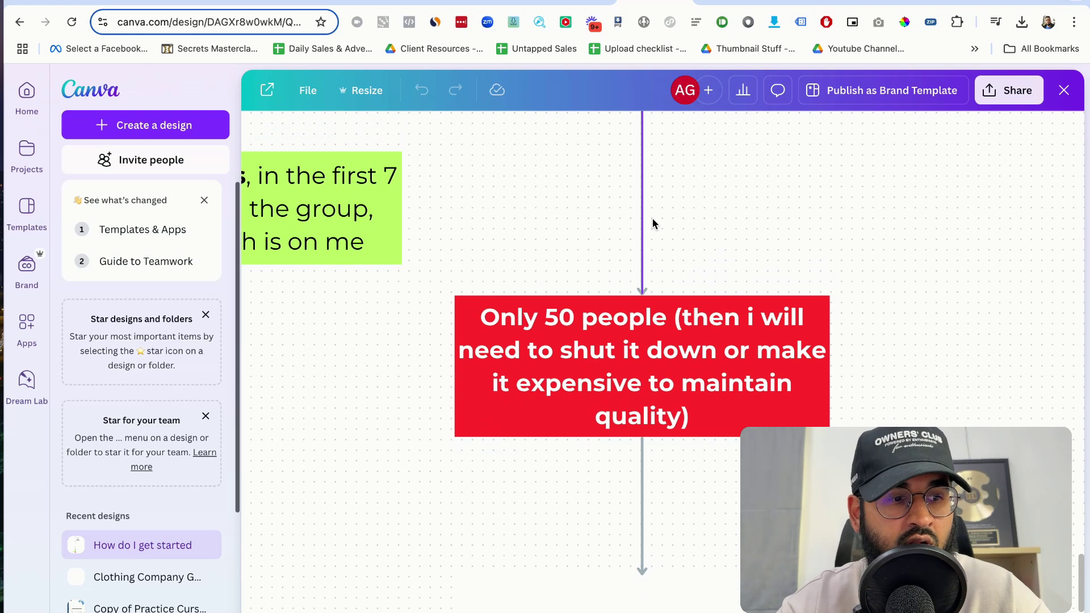
pyautogui.scroll(-1, 652, 223)
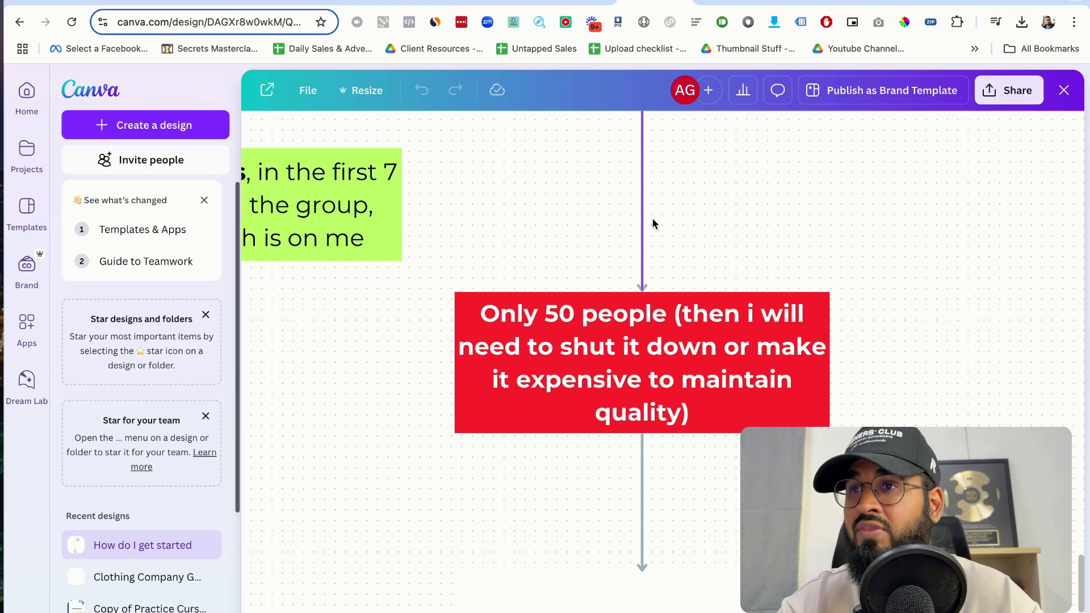
# Revisit the green 29-day and 7-day guarantee boxes, then follow the flowchart past the red 50-people box to the shopfunnels link
pyautogui.scroll(5, 653, 223)
pyautogui.hscroll(-3, 653, 223)
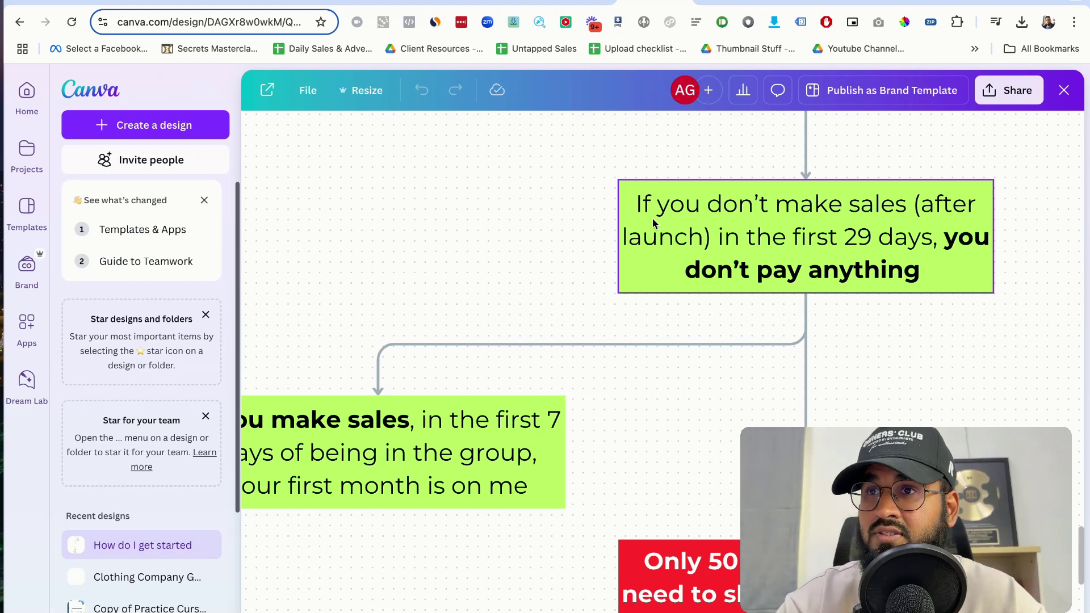
pyautogui.scroll(-3, 653, 223)
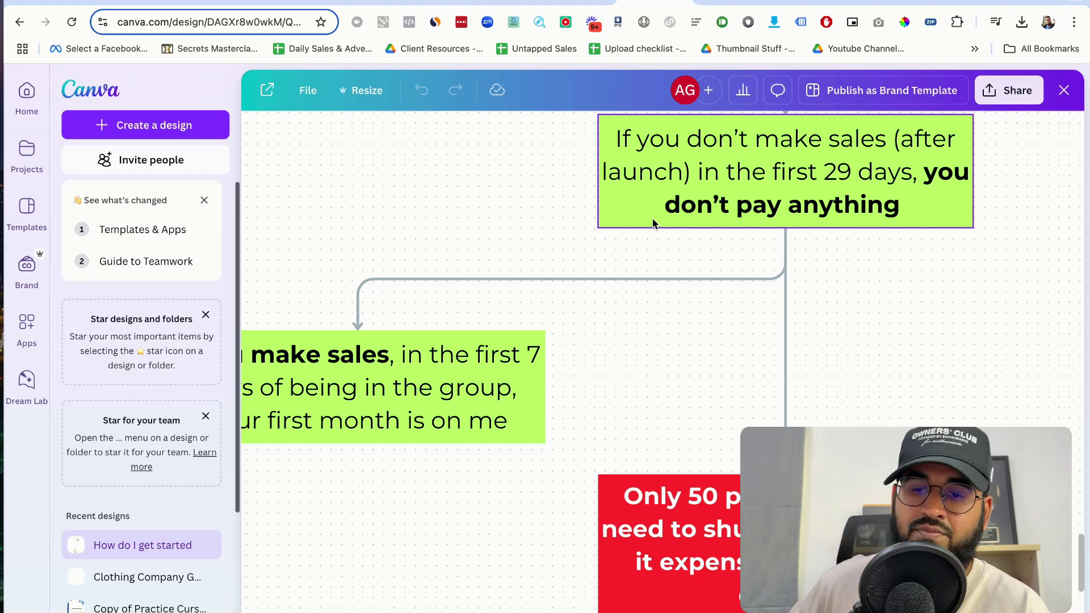
pyautogui.scroll(-4, 653, 223)
pyautogui.scroll(1, 653, 223)
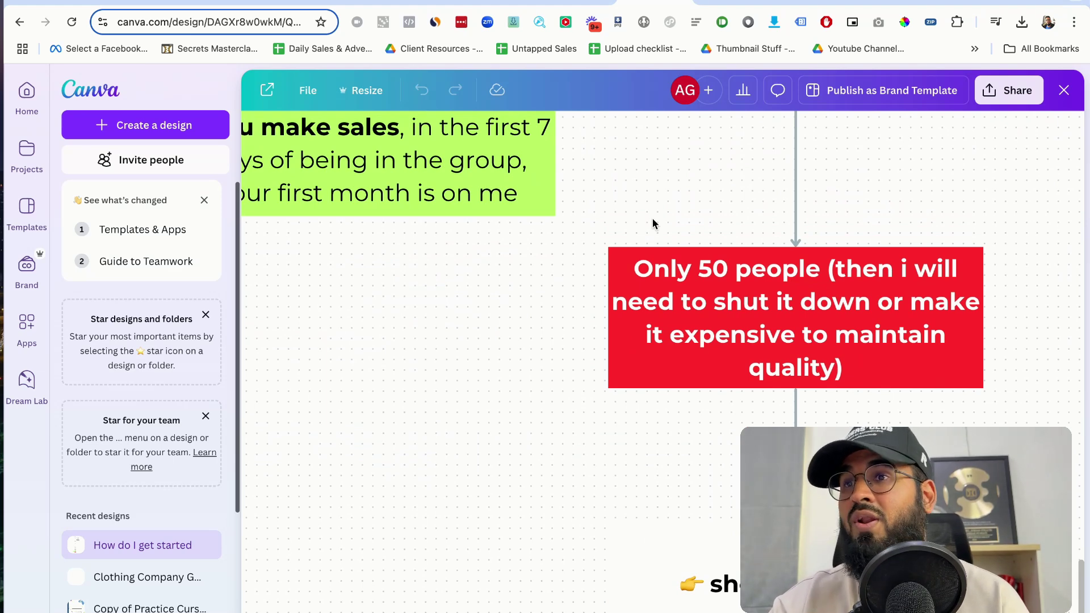
pyautogui.scroll(-2, 653, 223)
pyautogui.hscroll(2, 653, 223)
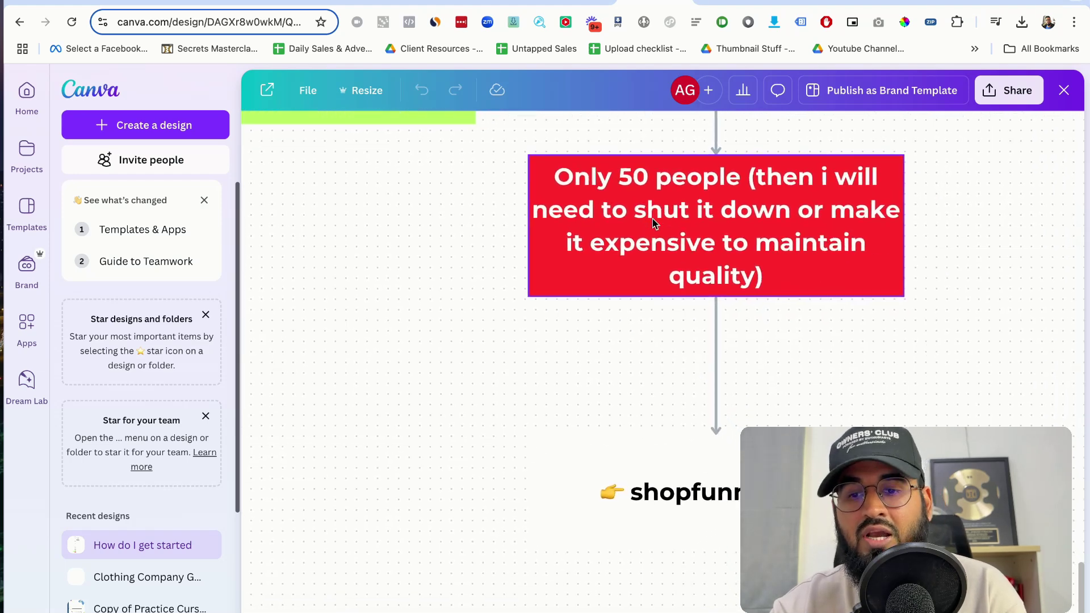